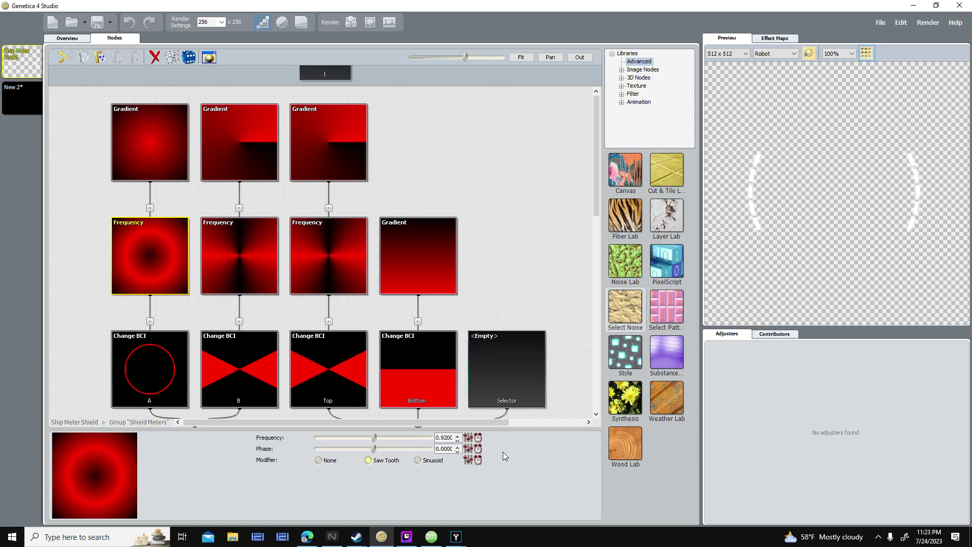
- Switch to the AlphaBeta game to view the curved shield meters around the ship, and close the game window
mouse_move(456, 537)
click(176, 485)
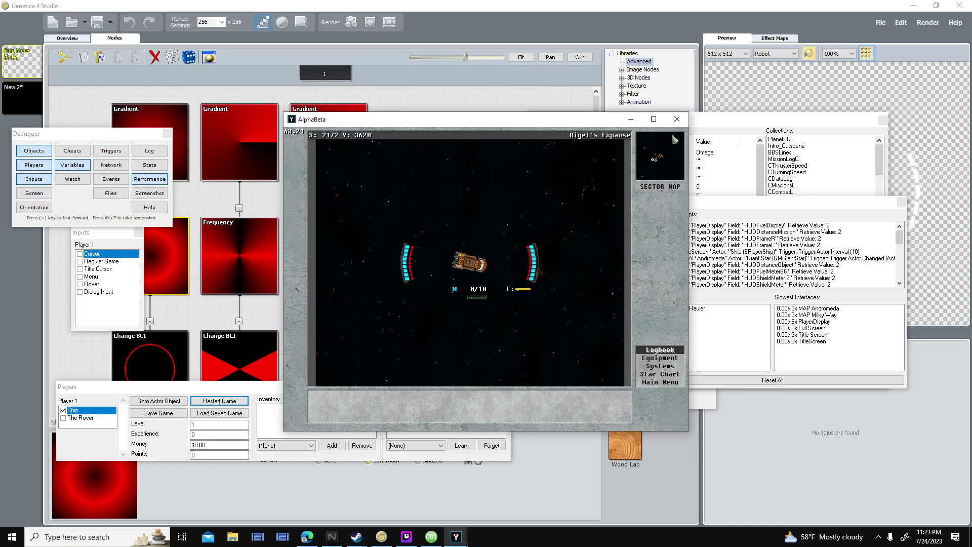
click(675, 122)
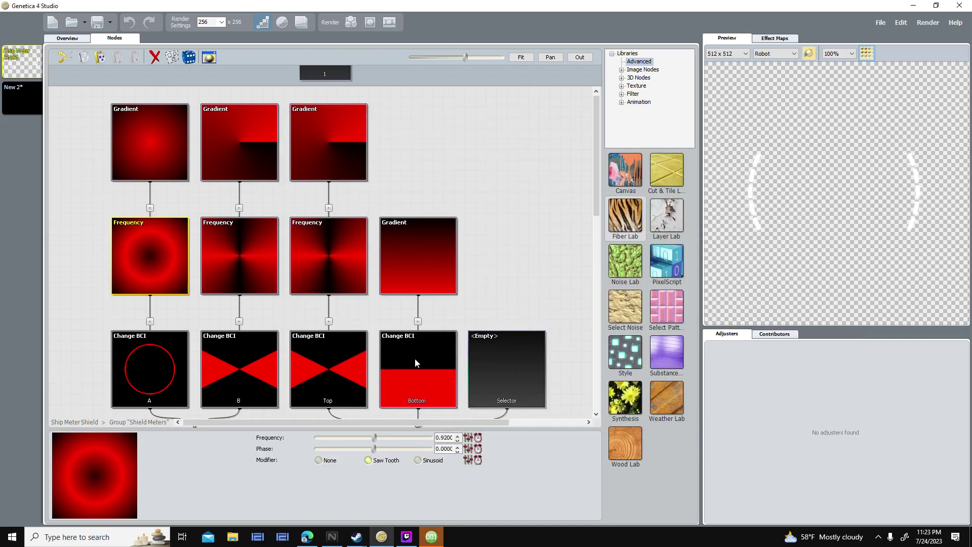
click(406, 537)
click(540, 449)
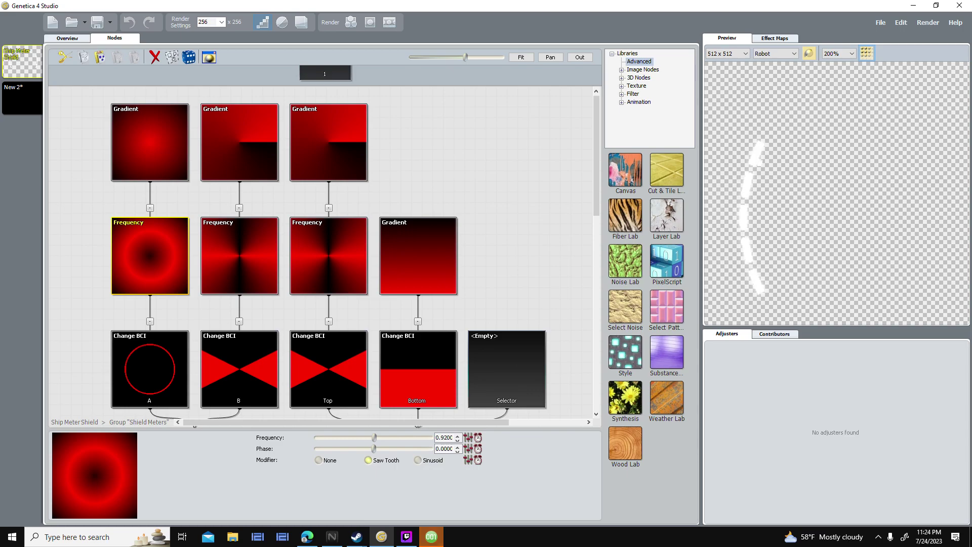
- Examine the shield meter preview and the Shield Meters node graph from the top gradients down to the output
scroll(785, 216, up, 1)
scroll(786, 217, down, 1)
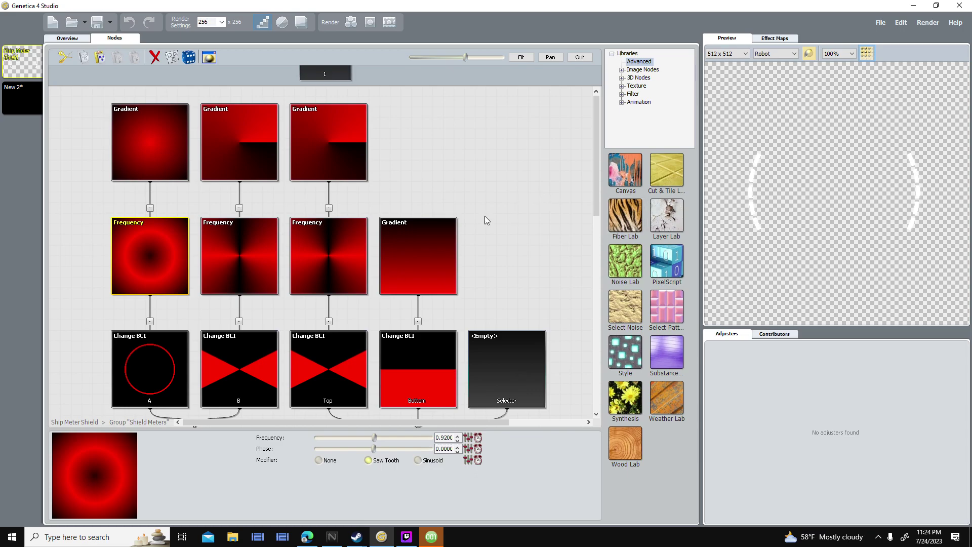
mouse_move(369, 93)
mouse_move(551, 291)
mouse_down()
mouse_move(532, 141)
mouse_move(564, 300)
mouse_up()
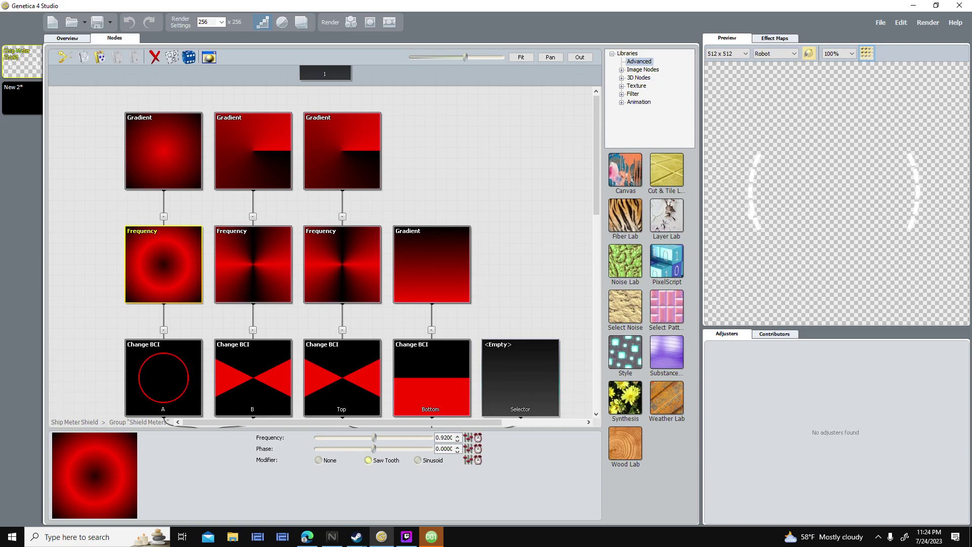
mouse_move(512, 195)
mouse_down()
mouse_move(506, 204)
mouse_move(511, 185)
mouse_up()
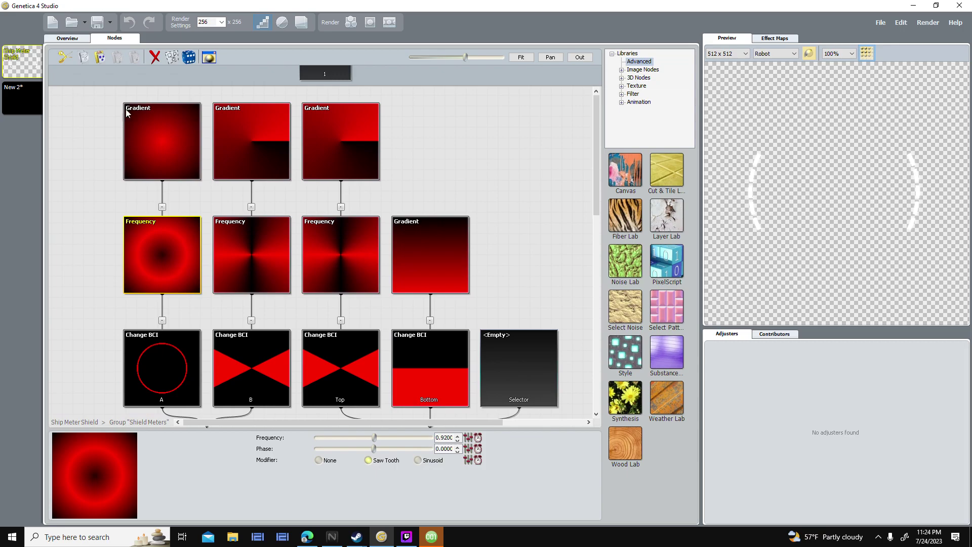
scroll(443, 309, down, 5)
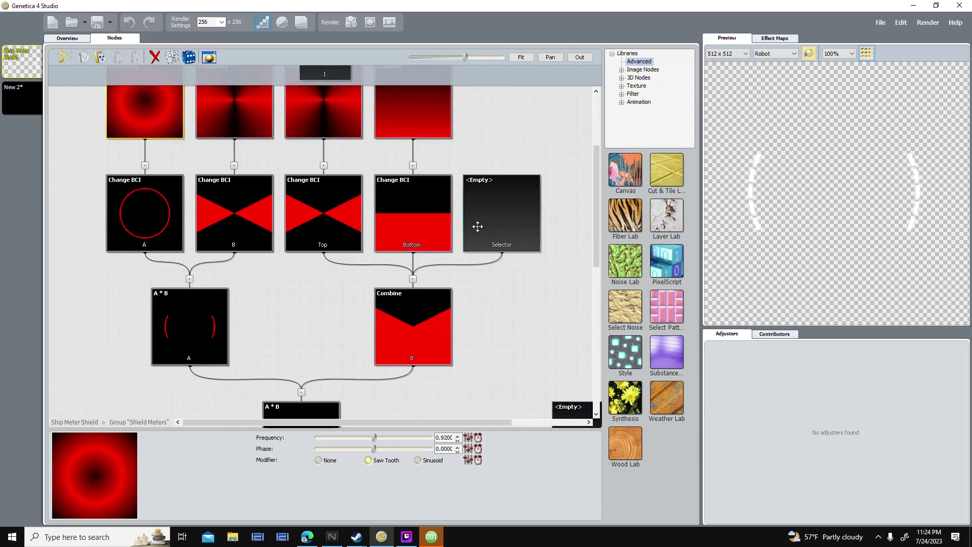
scroll(496, 282, down, 5)
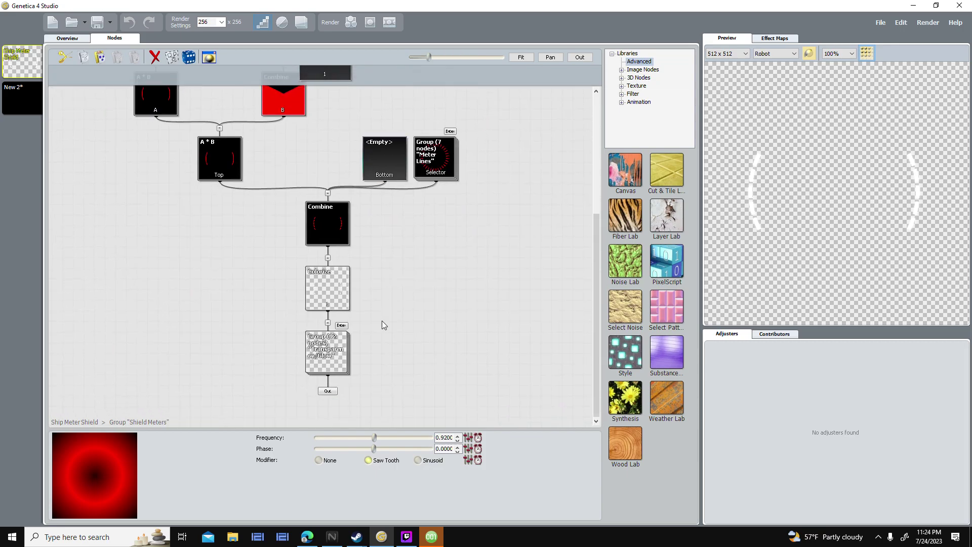
scroll(384, 266, down, 3)
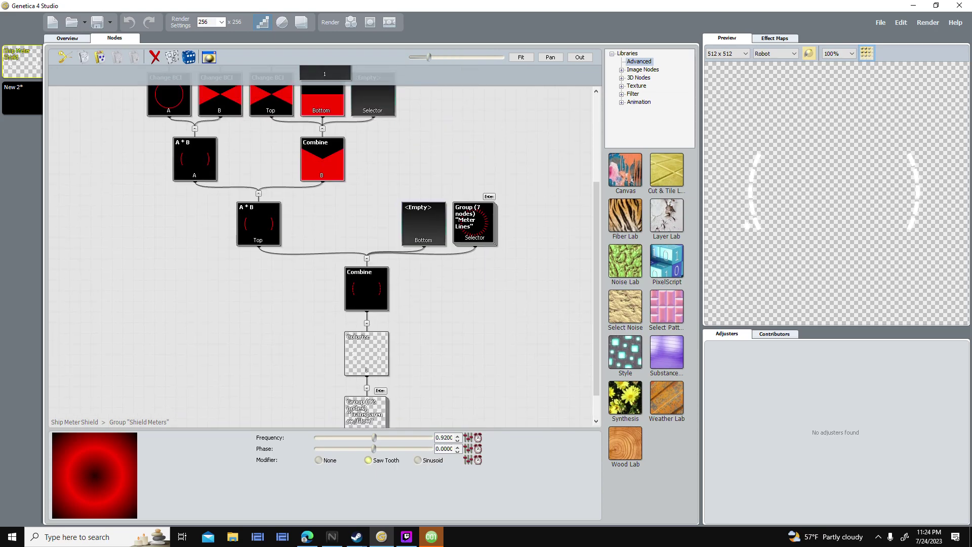
scroll(439, 292, up, 4)
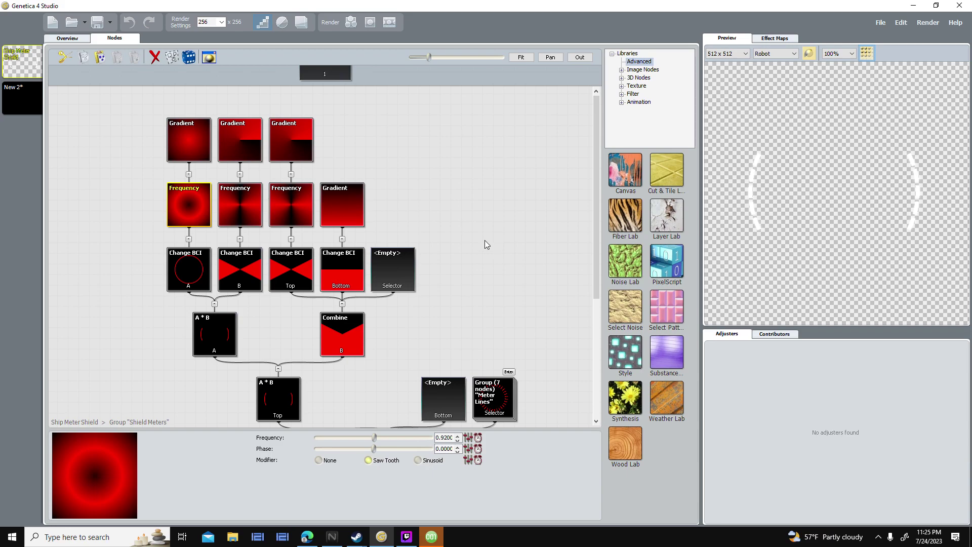
scroll(485, 240, up, 1)
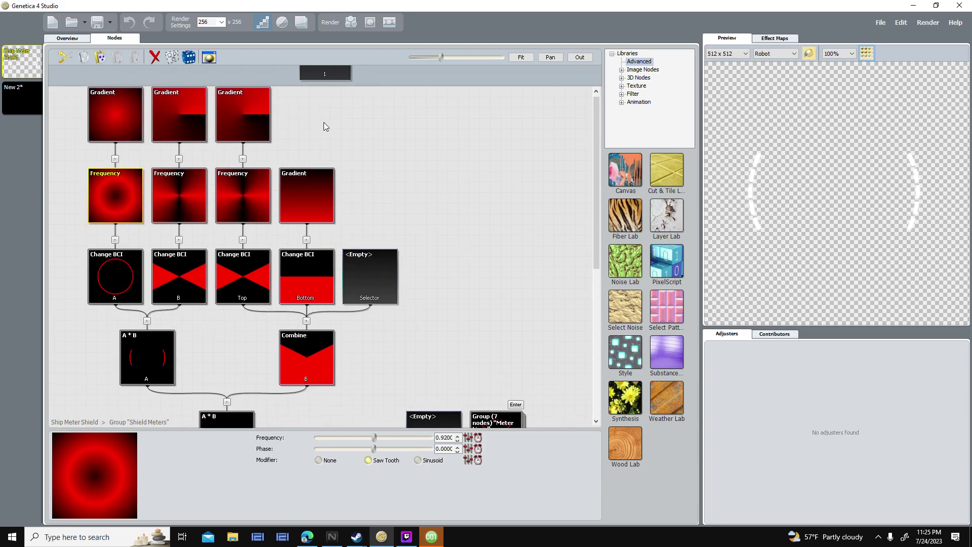
- Inspect the settings of the Combine node and the source Gradient nodes in the Shield Meters group
click(281, 187)
click(267, 242)
click(278, 318)
click(261, 238)
click(268, 340)
click(324, 337)
scroll(314, 380, down, 2)
click(296, 348)
click(439, 336)
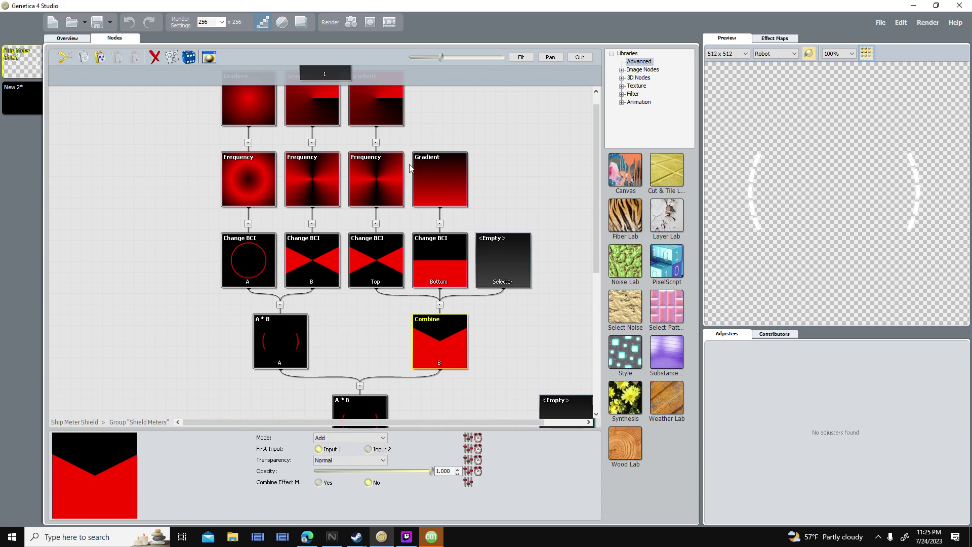
key(Up)
key(Up)
key(Menu)
key(Escape)
click(209, 191)
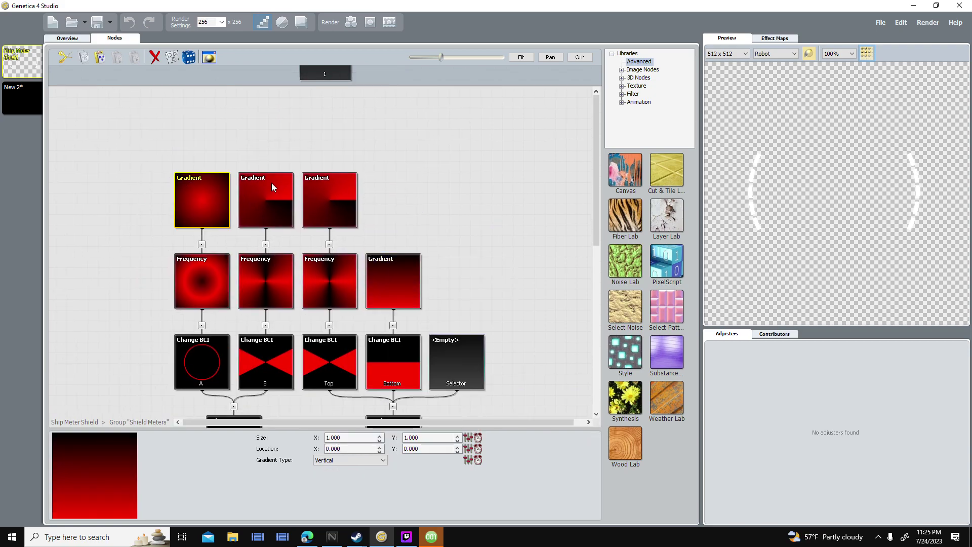
scroll(345, 184, up, 2)
scroll(357, 186, up, 2)
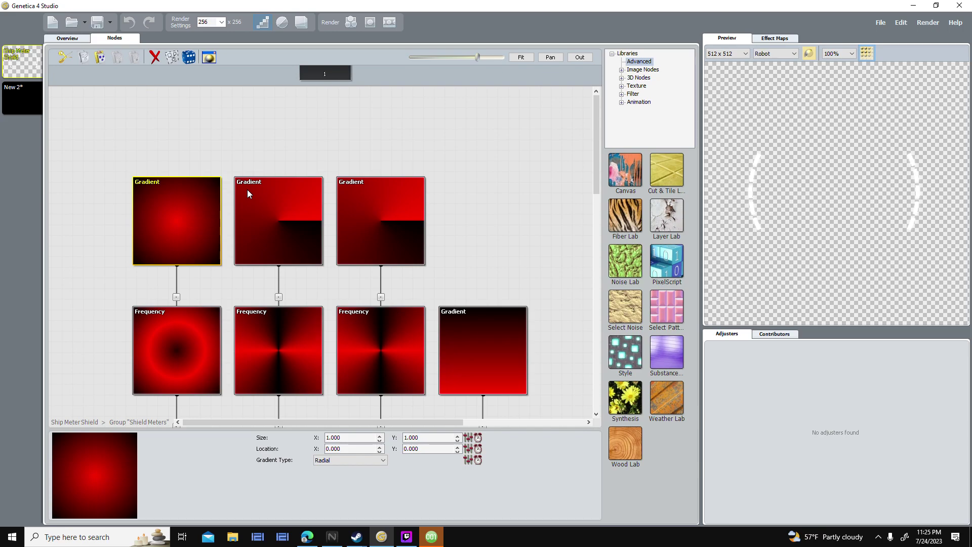
scroll(247, 189, down, 2)
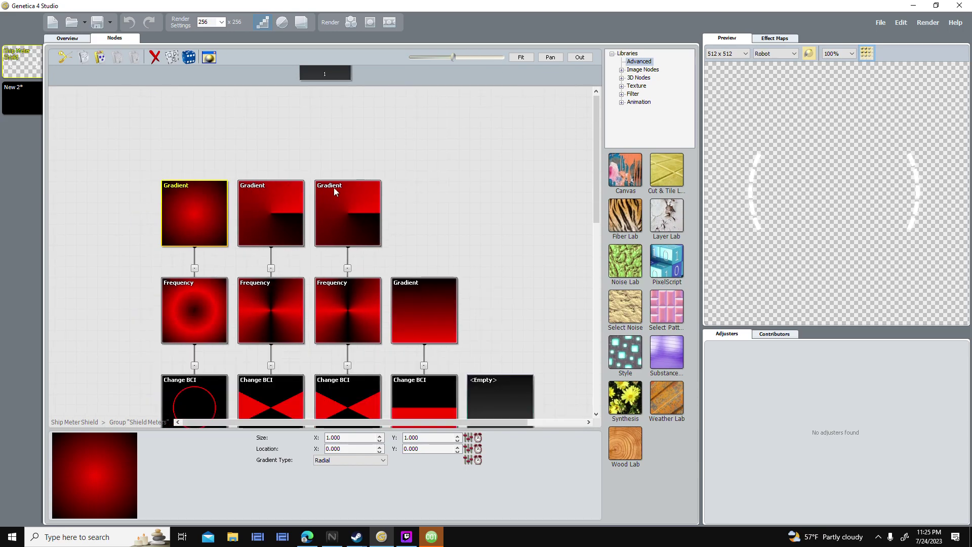
- In the New 2 texture, fill the empty node with a Gradient node
click(29, 95)
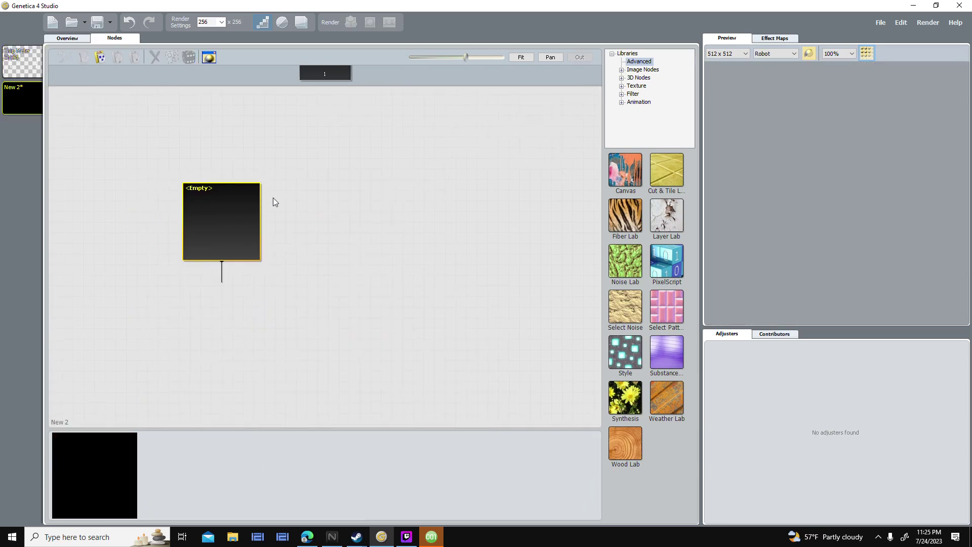
double_click(202, 189)
text(Gradient)
key(Return)
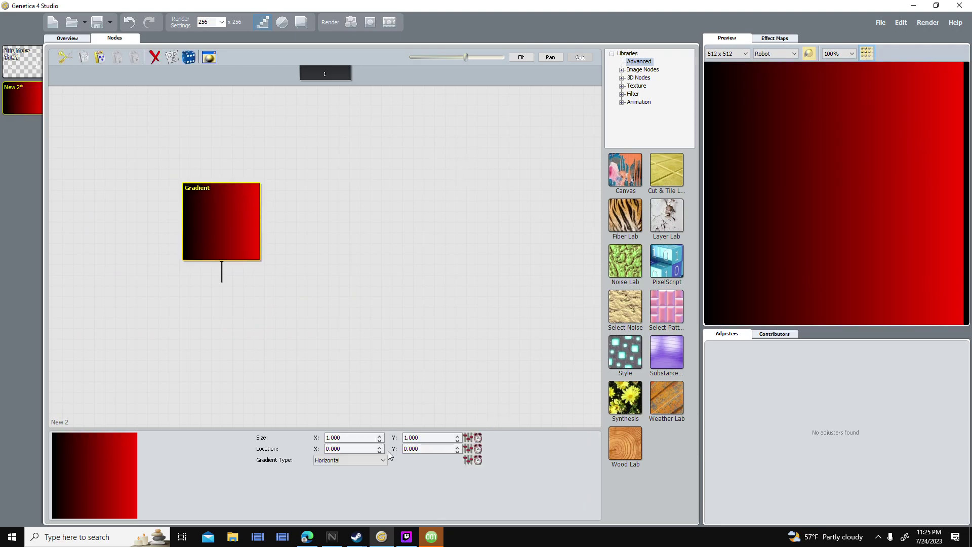
- Check the source gradients in Ship Meter Shield and set the New 2 Gradient node's type to Radial
click(35, 75)
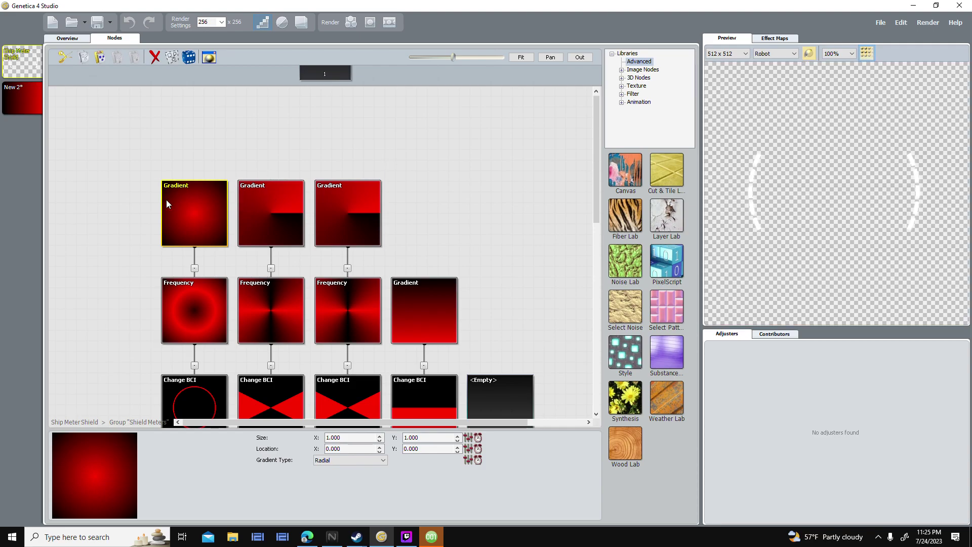
click(277, 211)
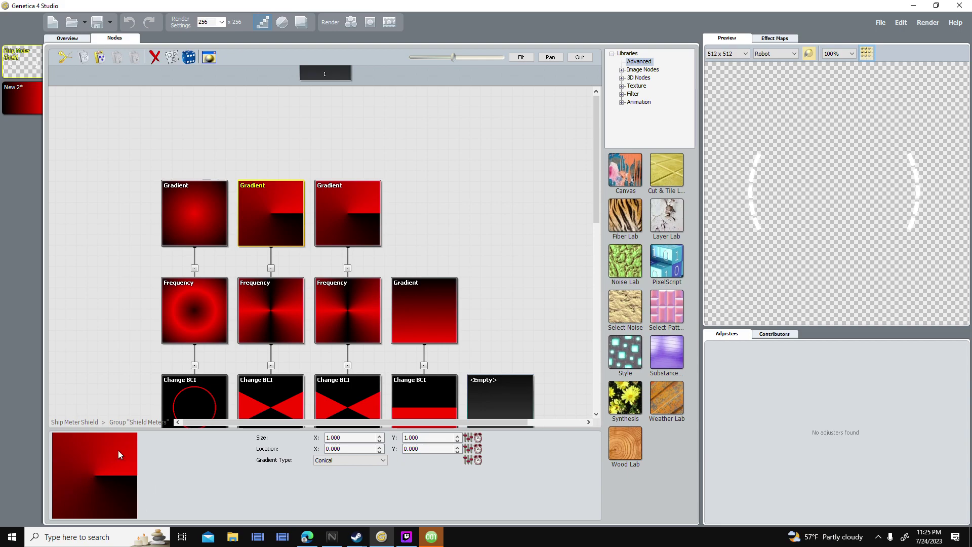
click(208, 241)
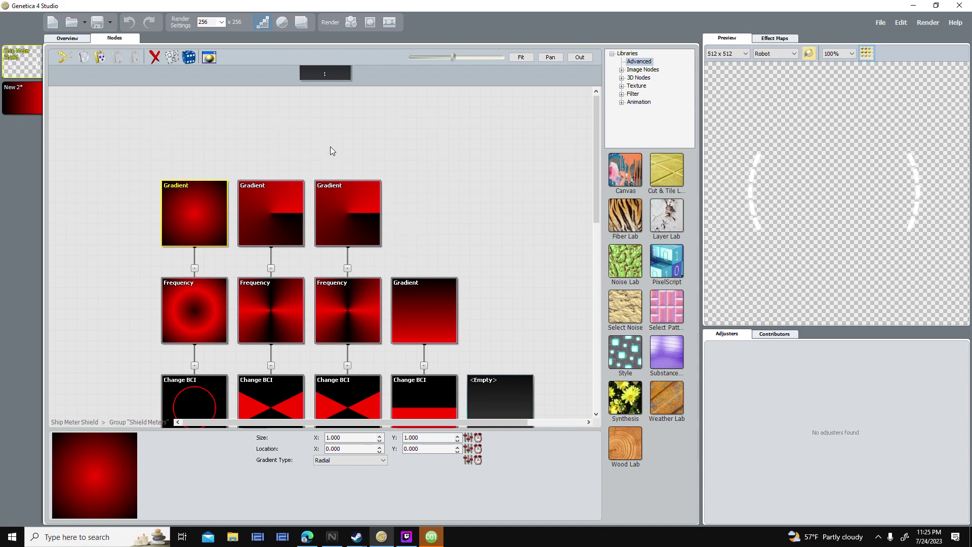
click(16, 92)
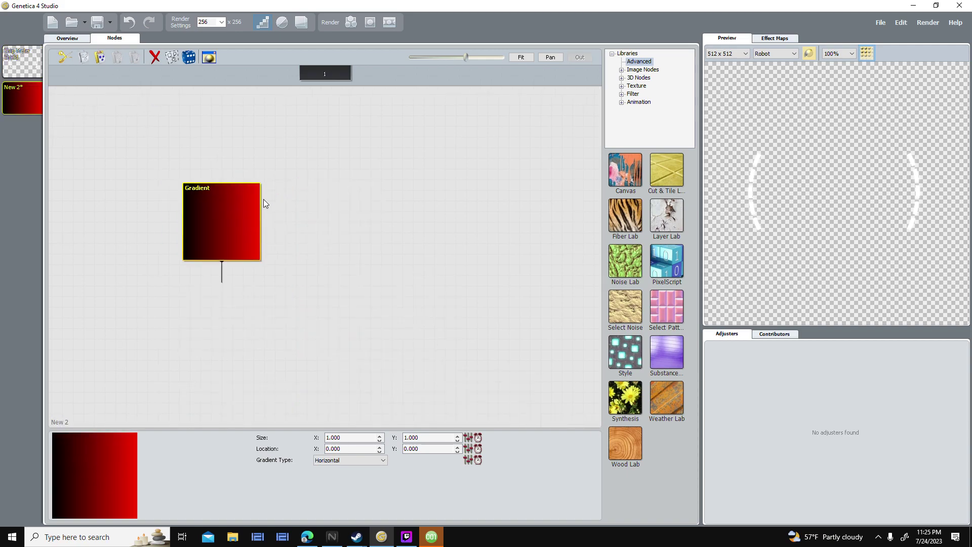
click(375, 461)
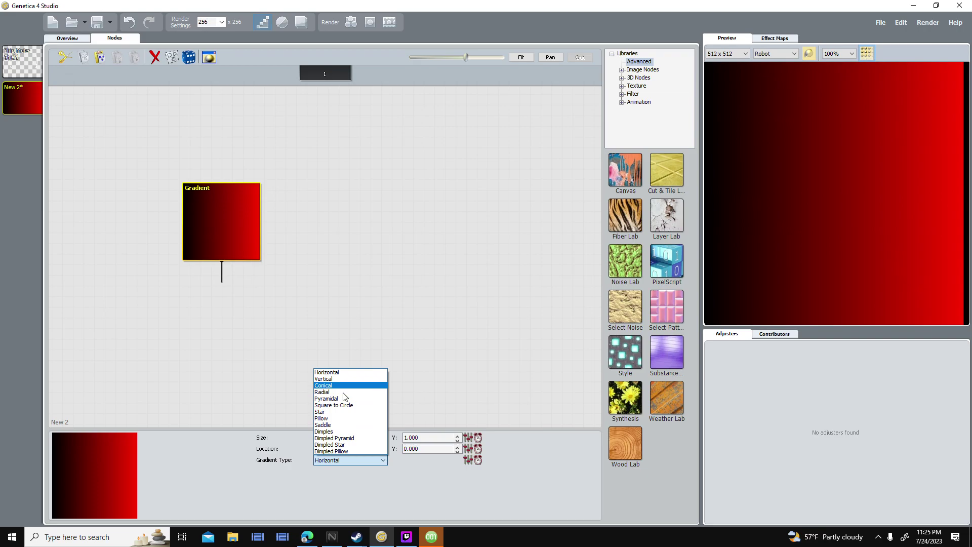
click(344, 392)
- Examine the second source Gradient node and the Meter Lines group in the Ship Meter Shield graph
click(21, 61)
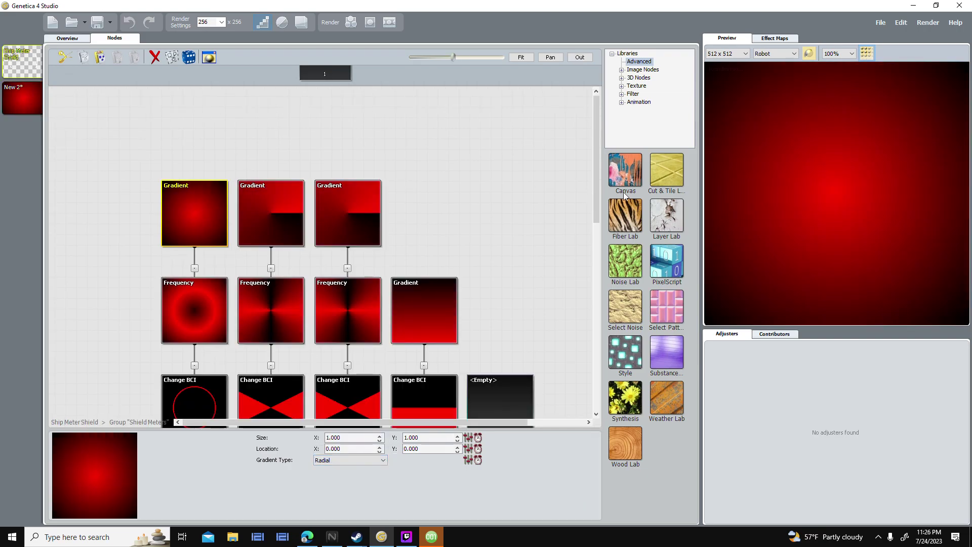
click(282, 197)
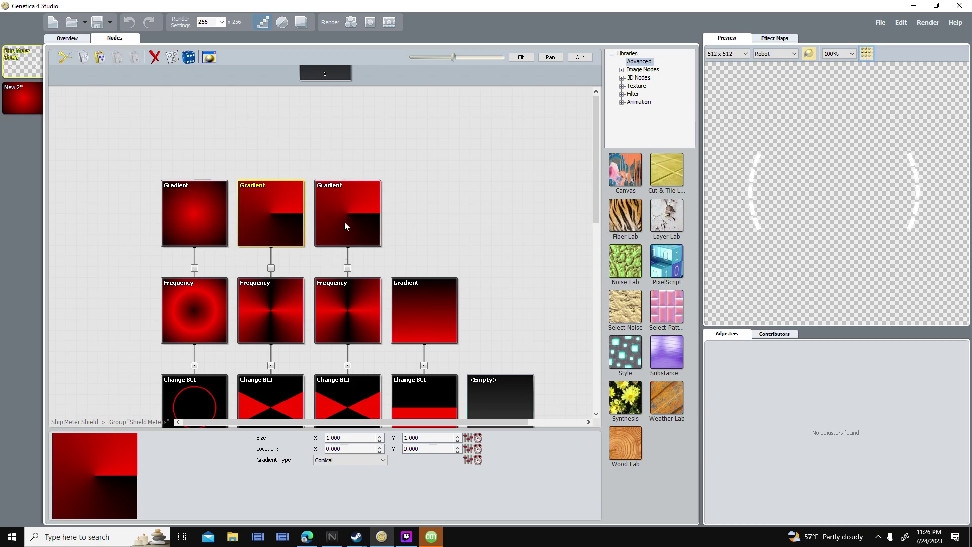
scroll(479, 213, down, 2)
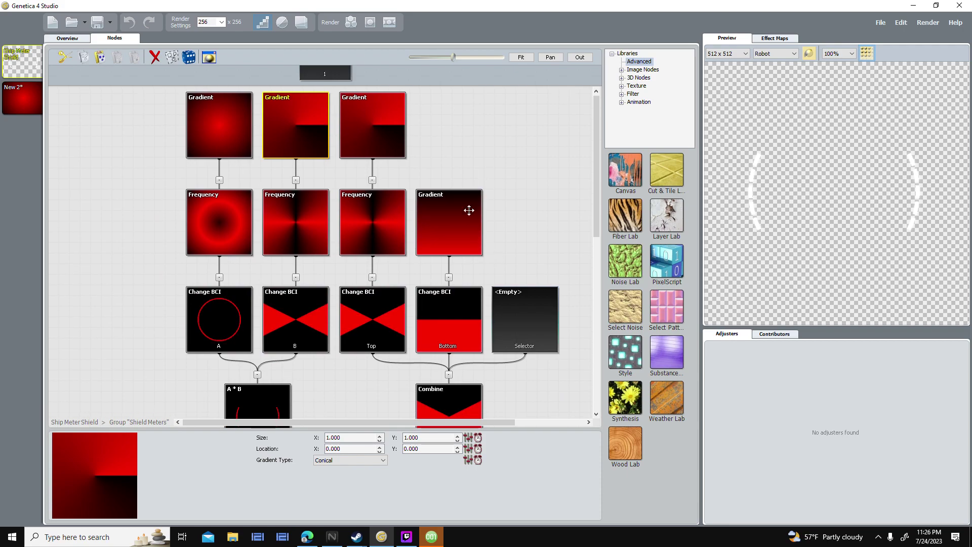
scroll(496, 257, down, 4)
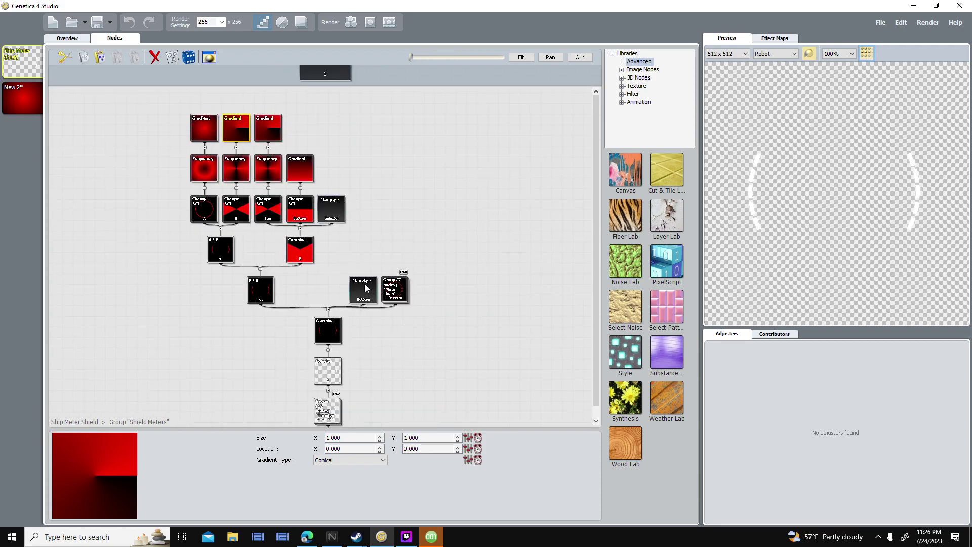
click(399, 279)
click(404, 272)
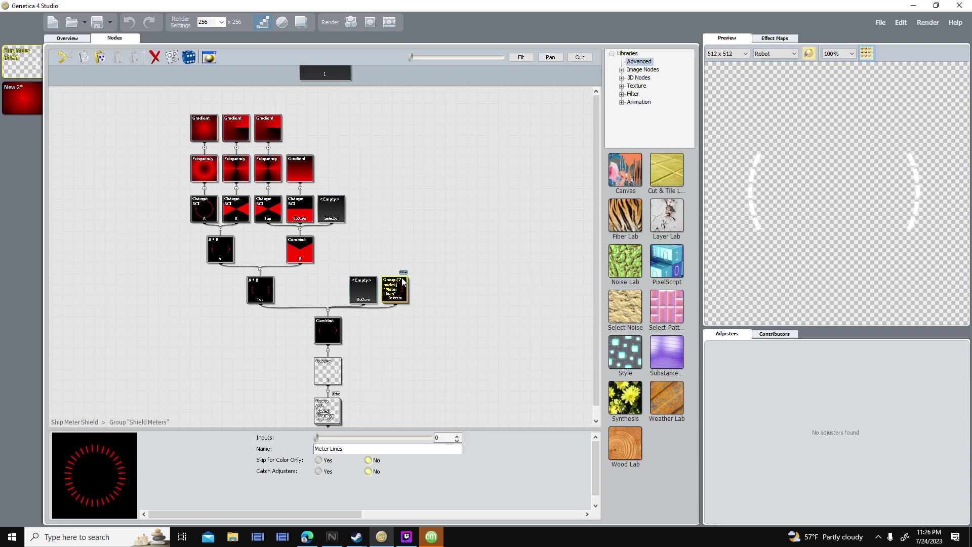
click(294, 413)
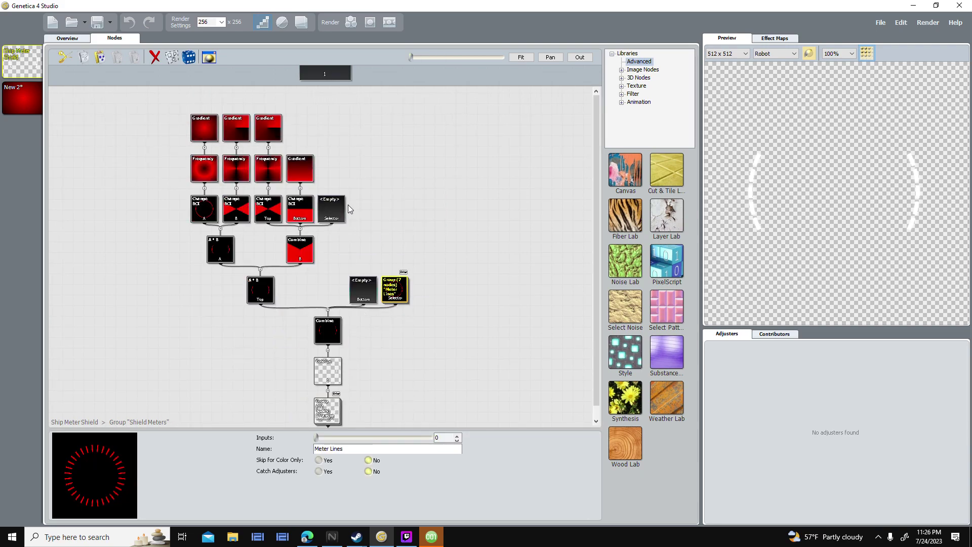
click(237, 130)
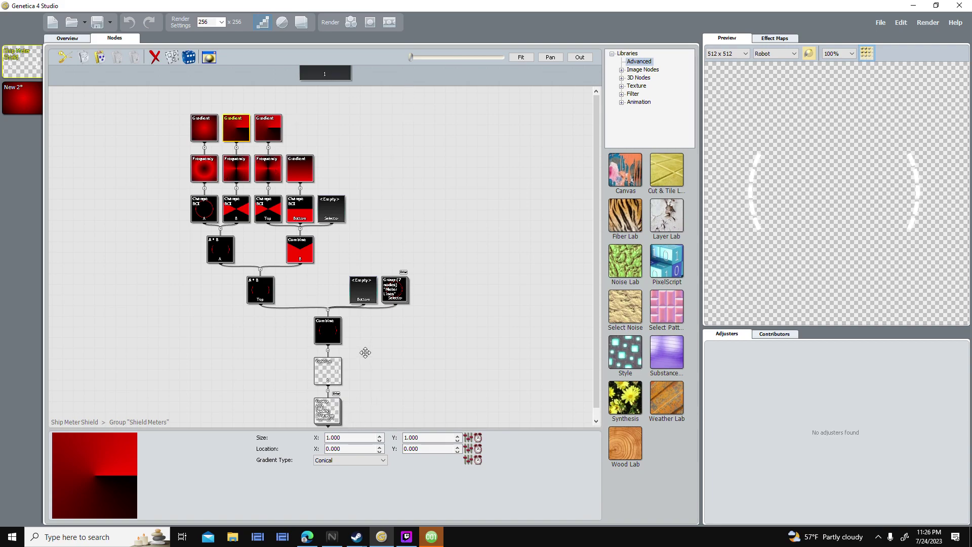
- Reopen the Shield Meters group and compare the gradient types of its first two source Gradient nodes
scroll(335, 400, down, 2)
click(318, 375)
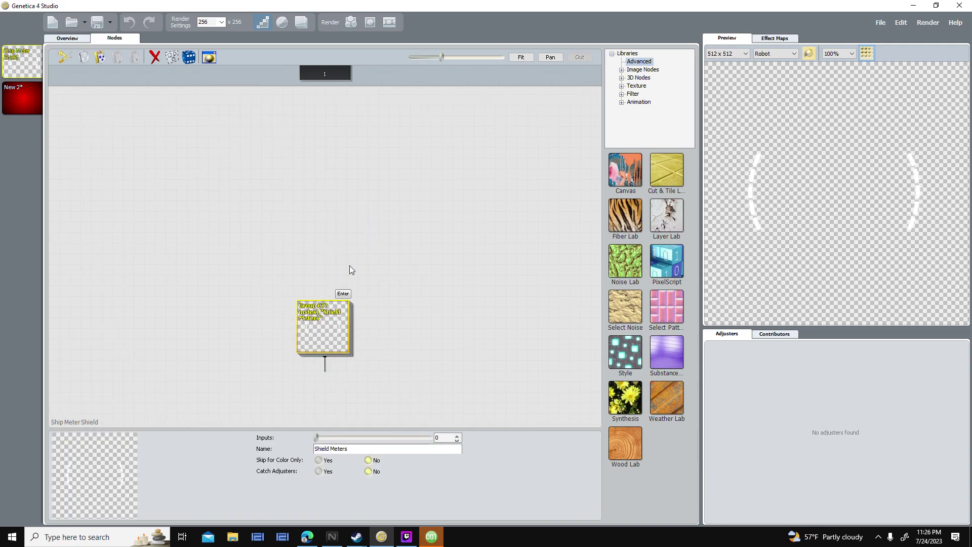
double_click(338, 312)
scroll(335, 188, up, 3)
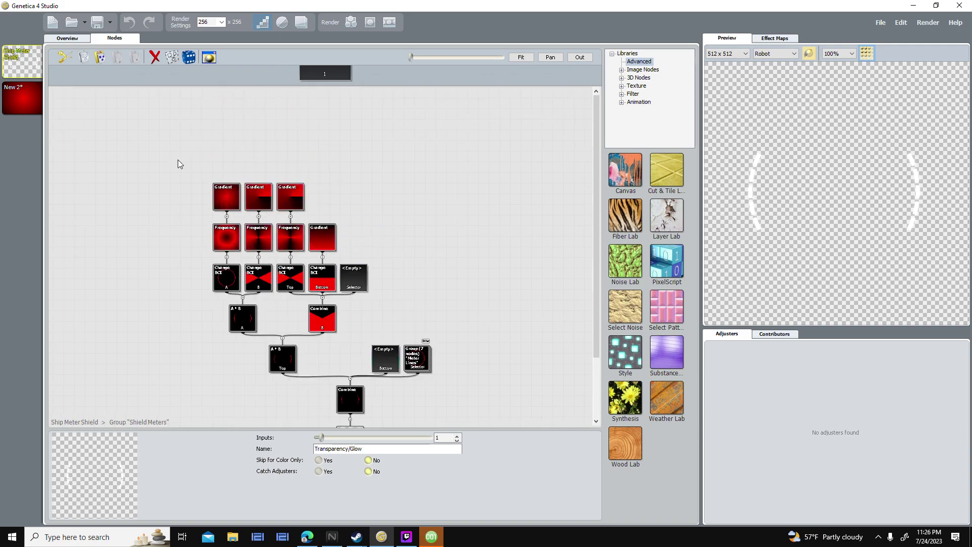
scroll(212, 199, up, 3)
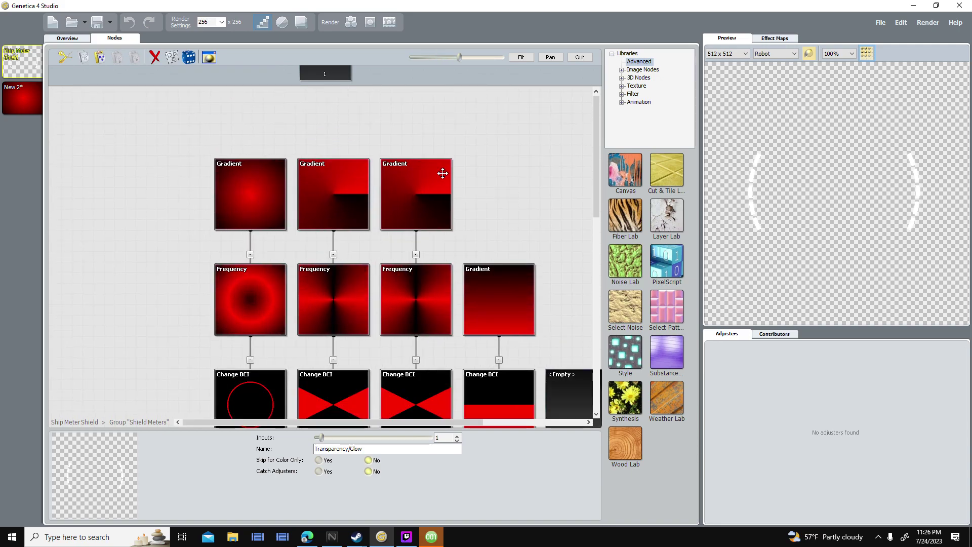
drag(443, 174, 419, 124)
click(241, 124)
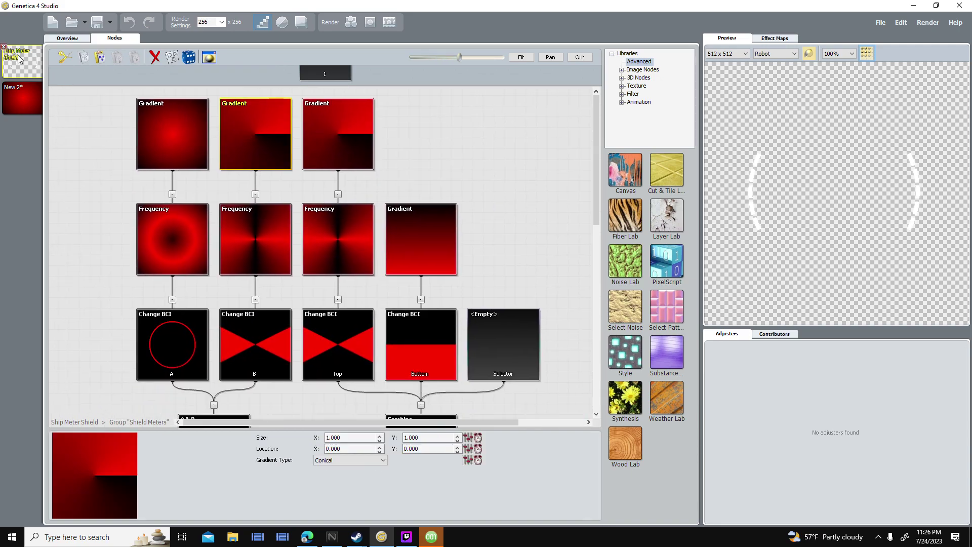
click(175, 120)
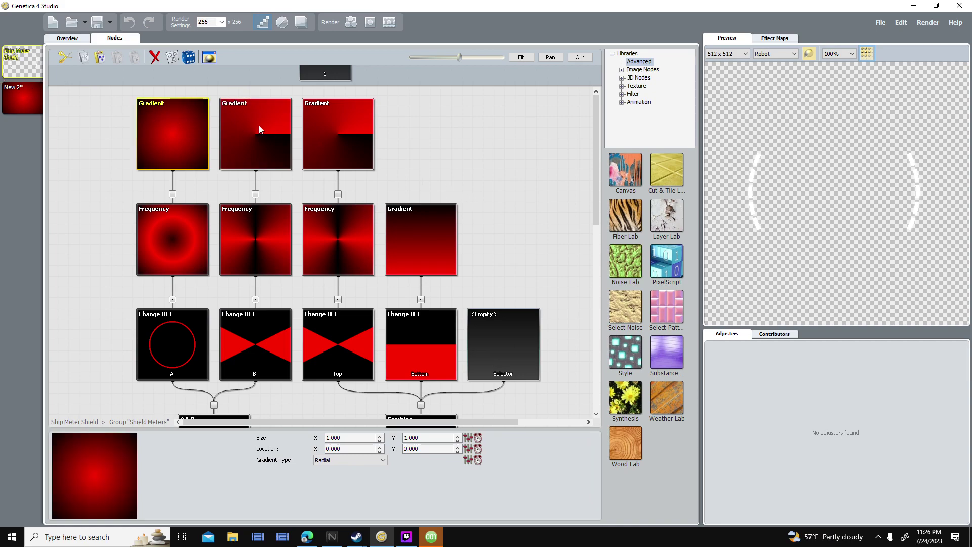
click(281, 132)
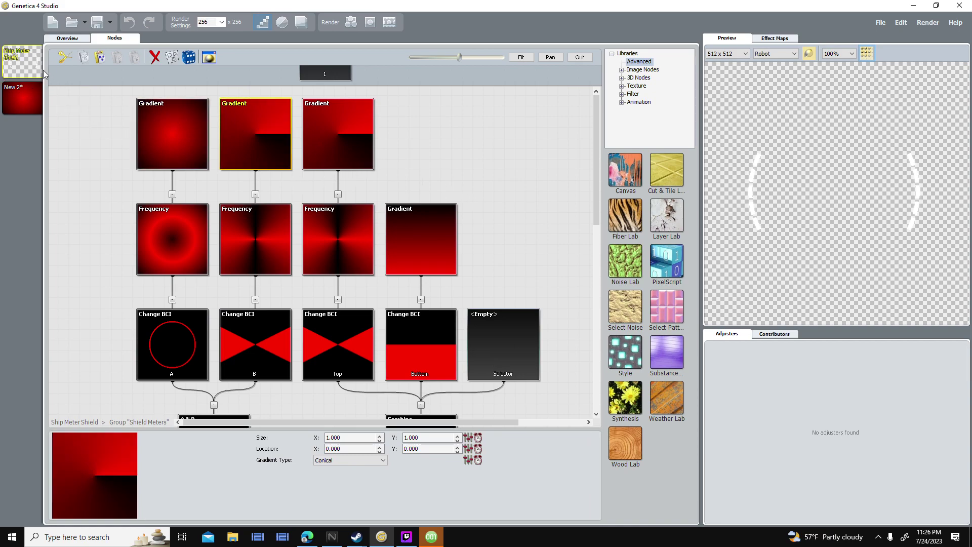
- In the New 2 texture, add two more Gradient nodes in a row beside the radial one, both set to Conical
click(32, 99)
double_click(343, 214)
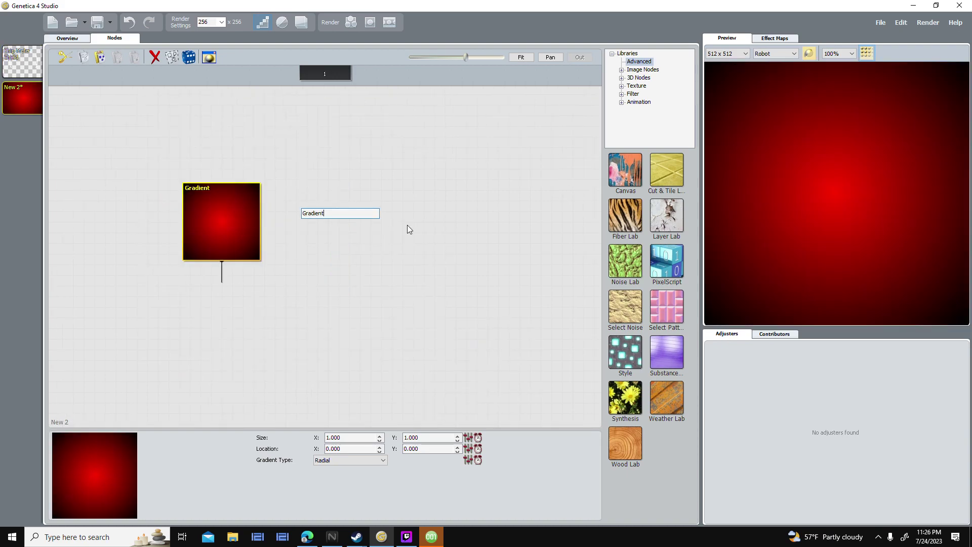
key(Return)
drag(346, 218, 448, 226)
double_click(444, 221)
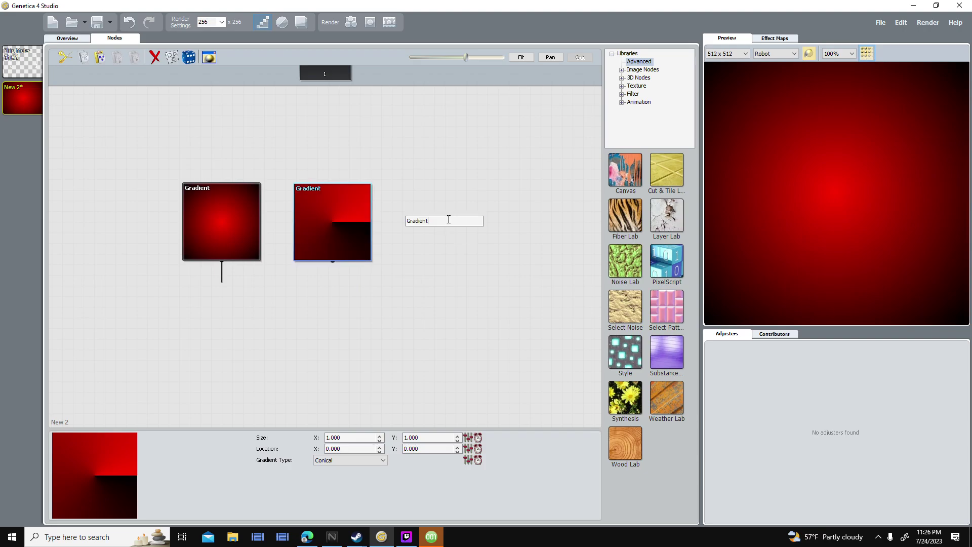
key(Return)
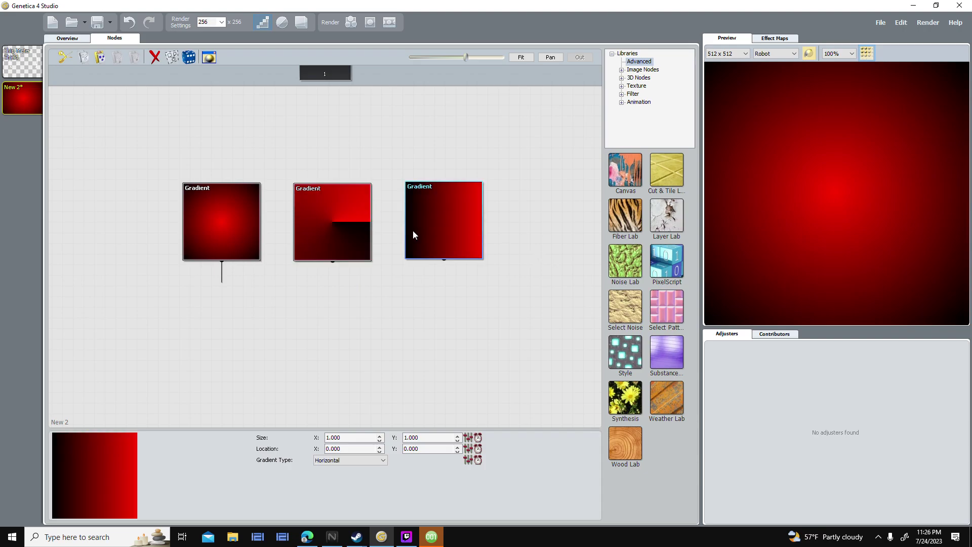
mouse_move(470, 212)
mouse_down()
mouse_move(471, 224)
mouse_move(482, 222)
mouse_up()
- Check the first Frequency node in Ship Meter Shield and attach a Frequency node below the radial Gradient in New 2
click(31, 62)
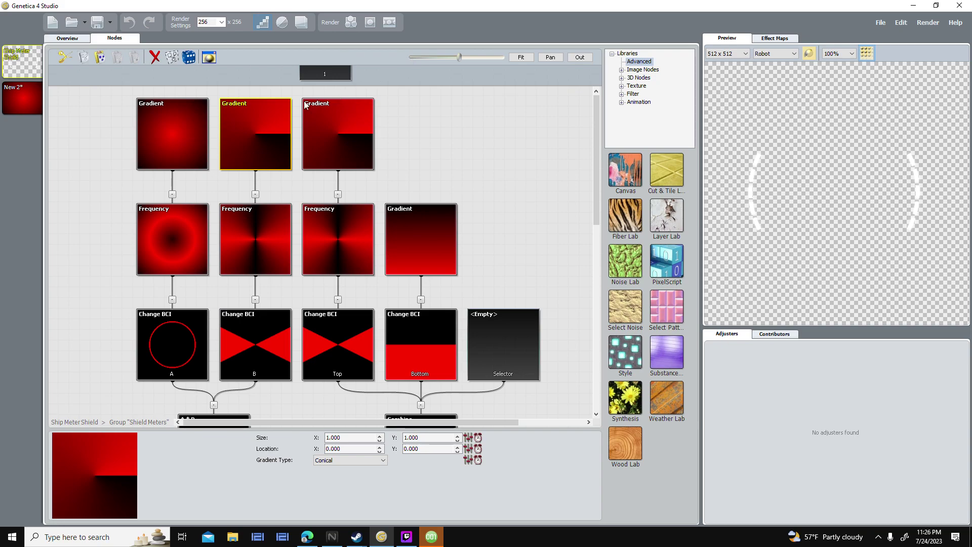
click(166, 221)
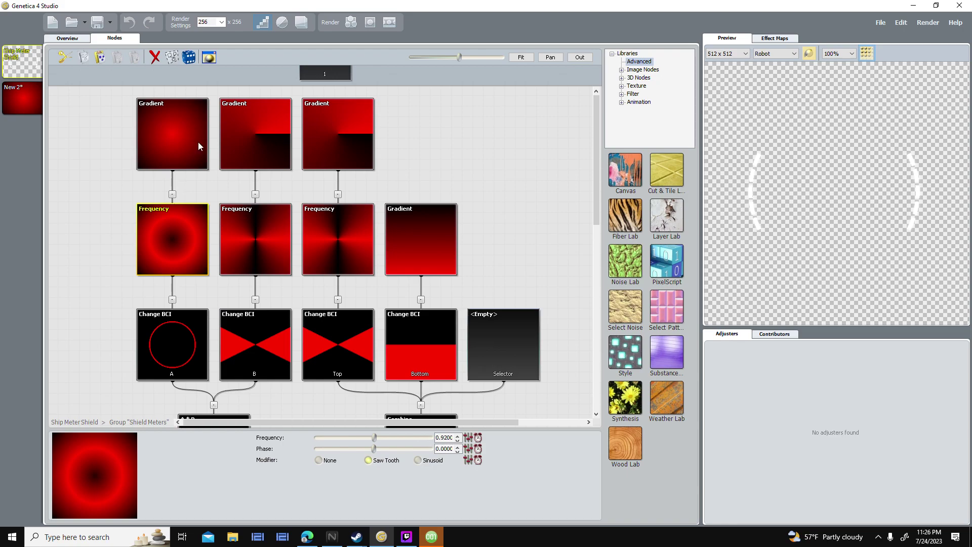
key(ctrl+c)
click(24, 96)
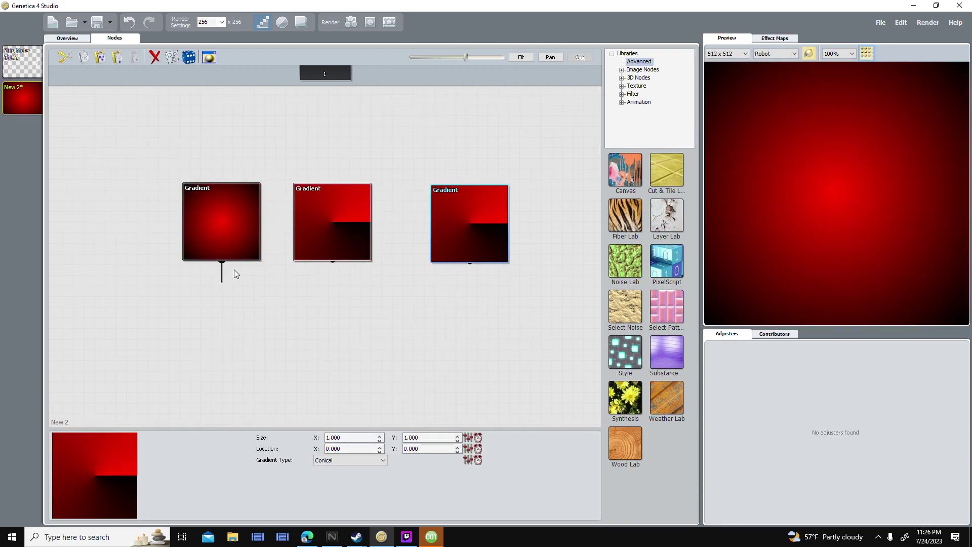
click(243, 254)
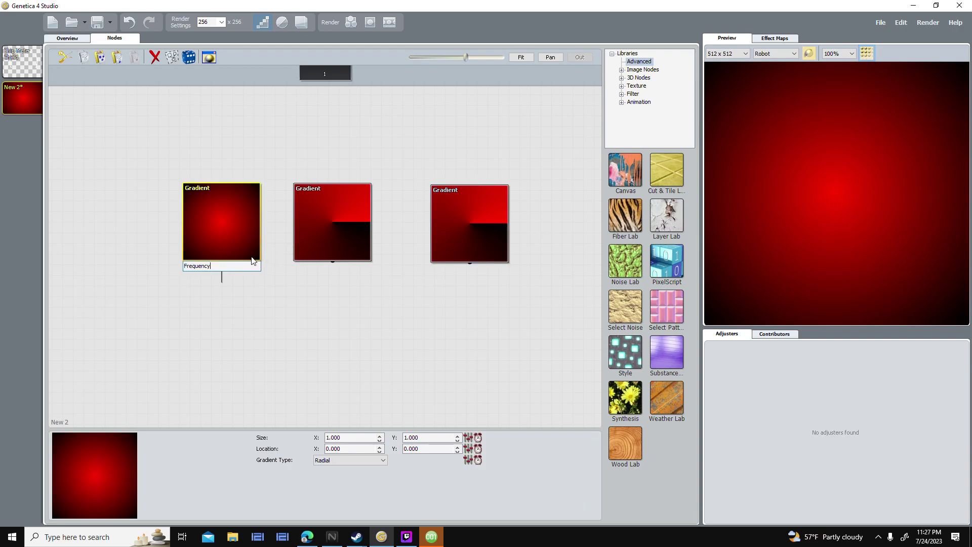
key(Return)
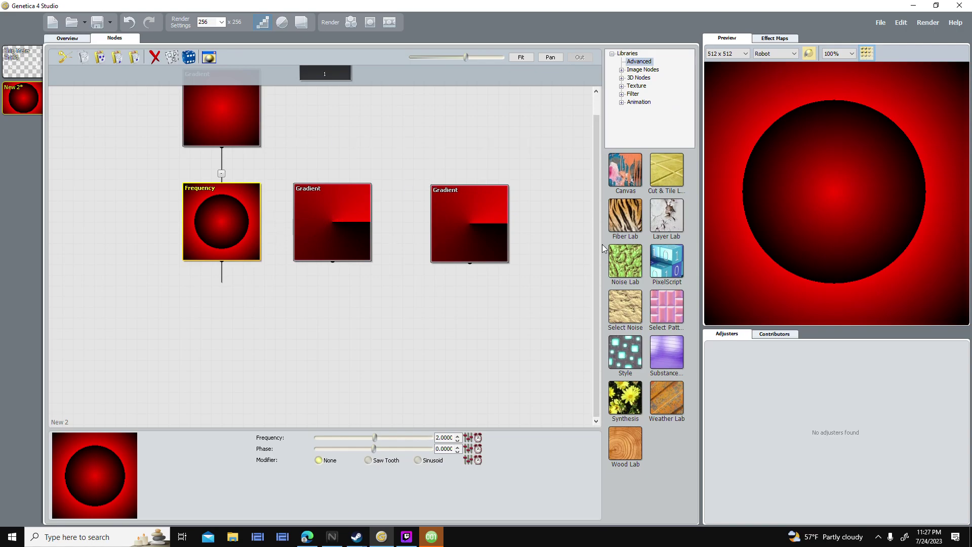
- Set the New 2 Frequency node's modifier to Saw Tooth and its frequency to 0.92
mouse_move(287, 123)
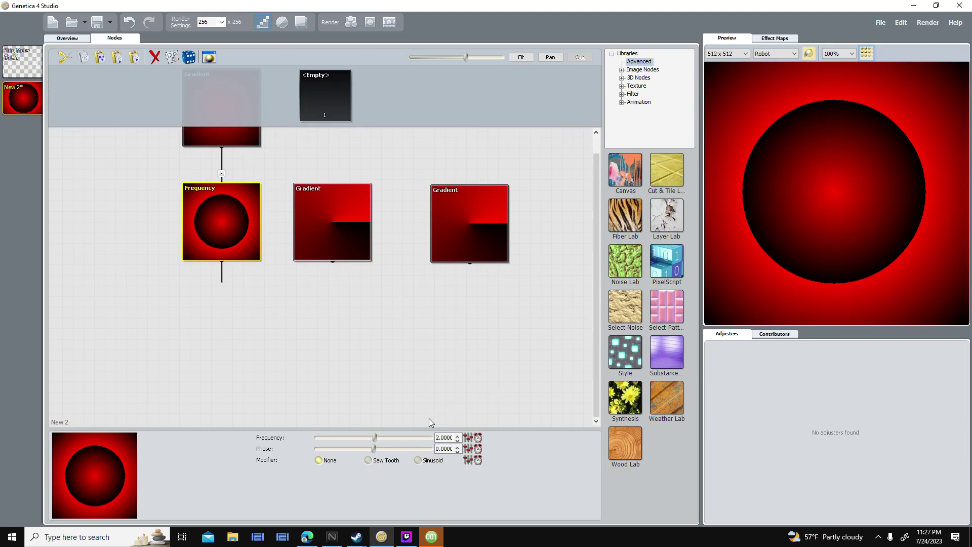
click(458, 436)
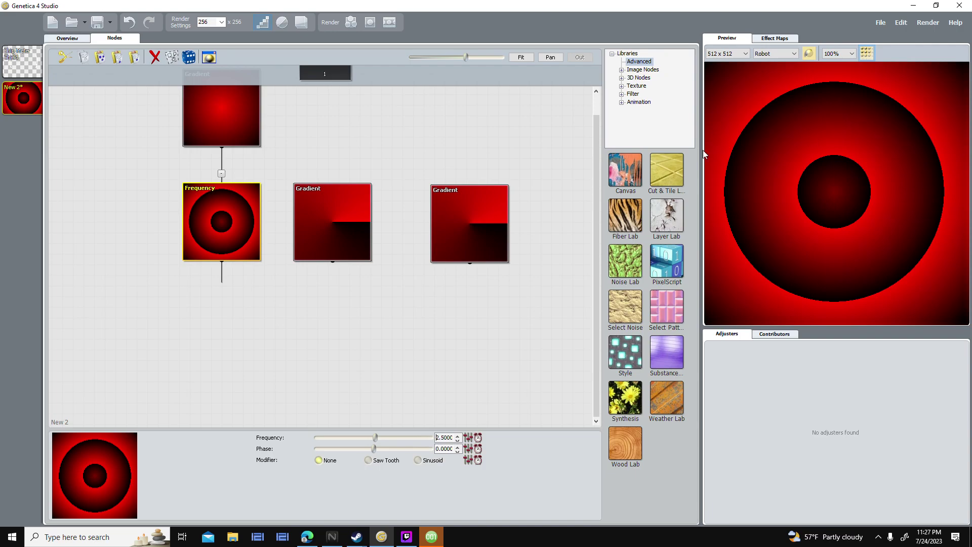
click(458, 441)
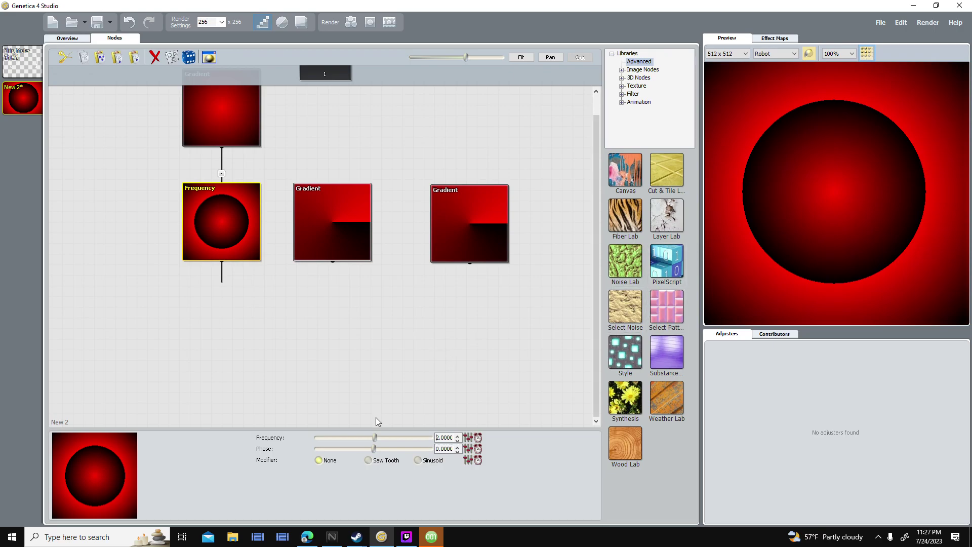
click(427, 463)
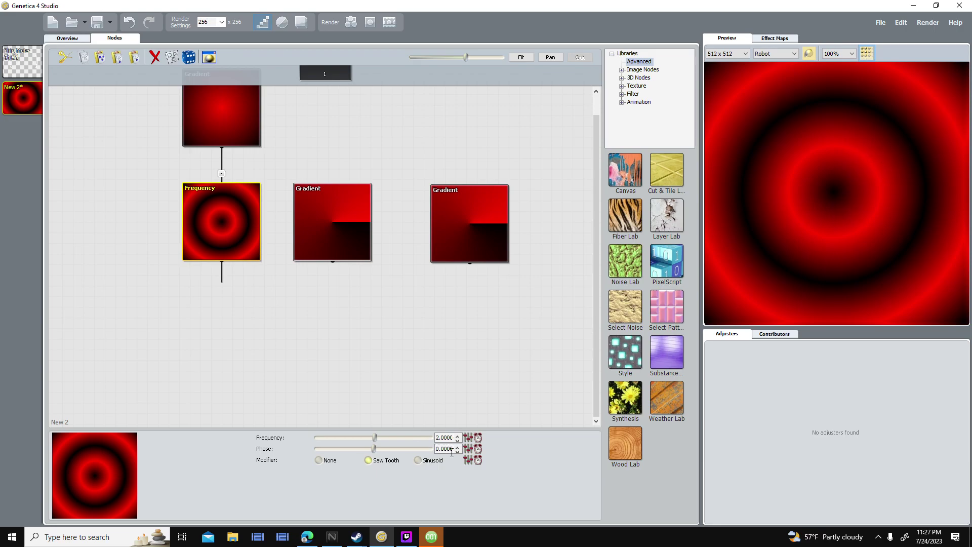
click(407, 537)
click(507, 436)
text(0.92)
key(Return)
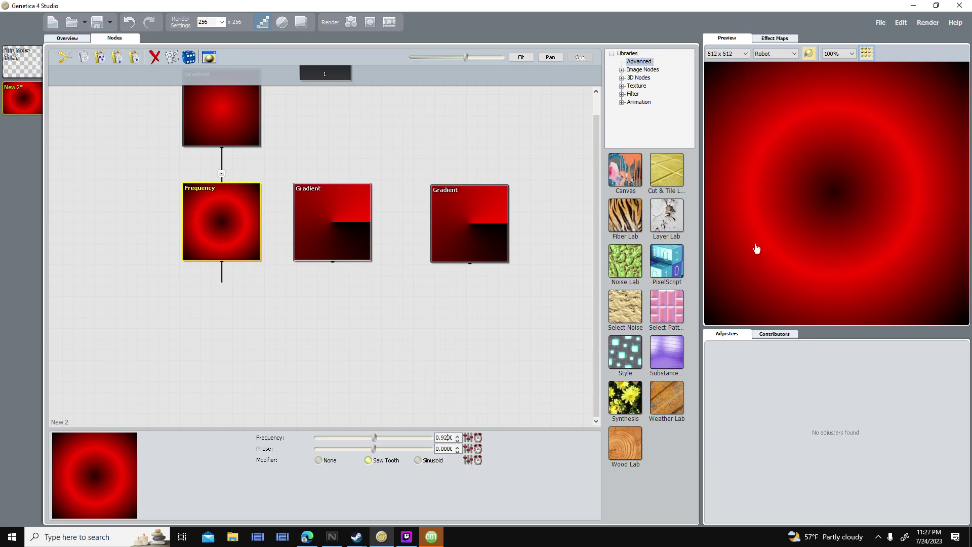
- Reopen the Shield Meters group in Ship Meter Shield and examine the settings of the Change BCI node labelled A
click(68, 38)
click(114, 39)
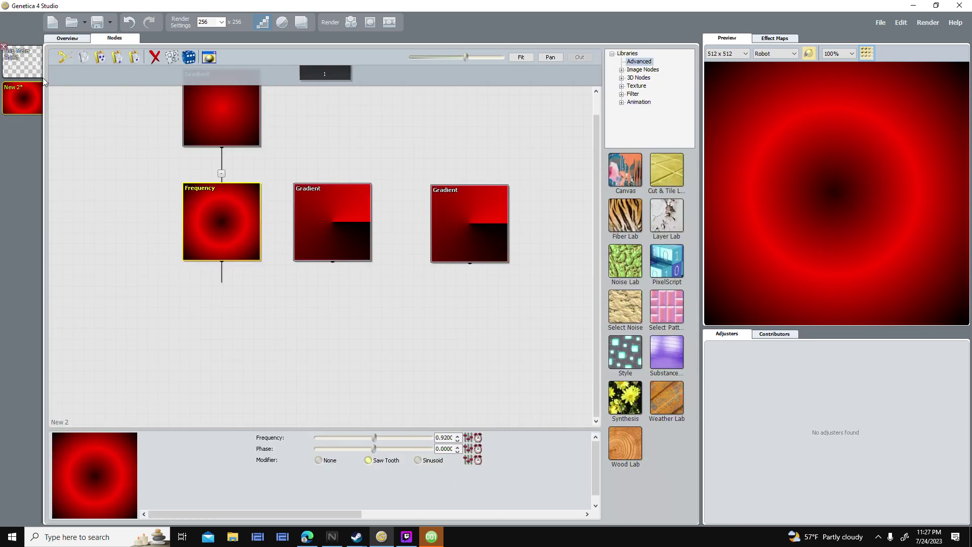
click(68, 38)
click(114, 39)
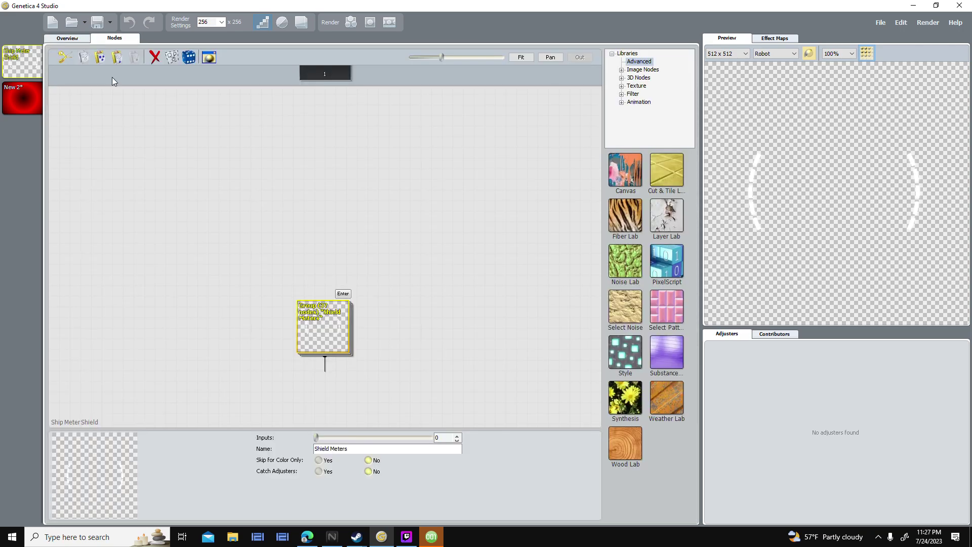
click(79, 39)
click(115, 39)
click(343, 293)
click(180, 337)
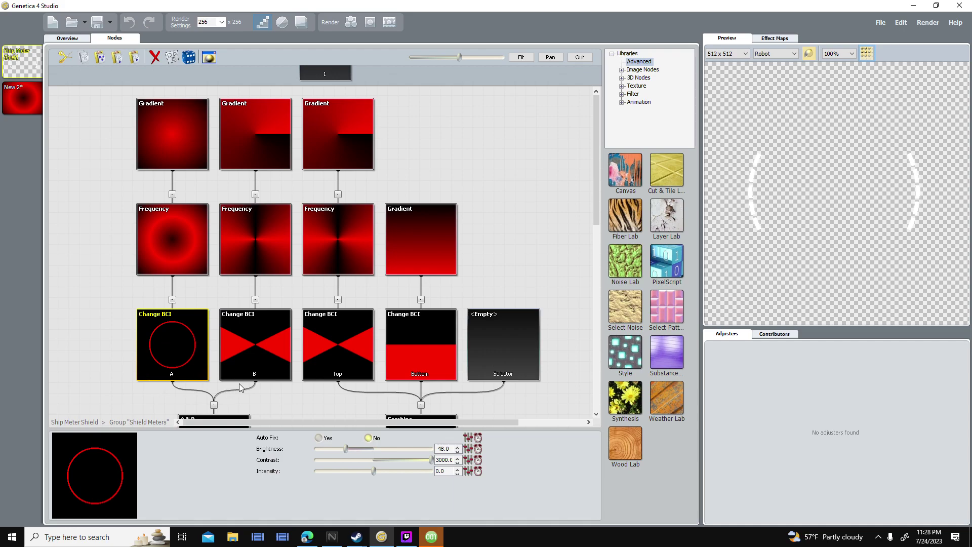
- In New 2, attach a Change BCI node below the Frequency node
click(24, 105)
click(221, 264)
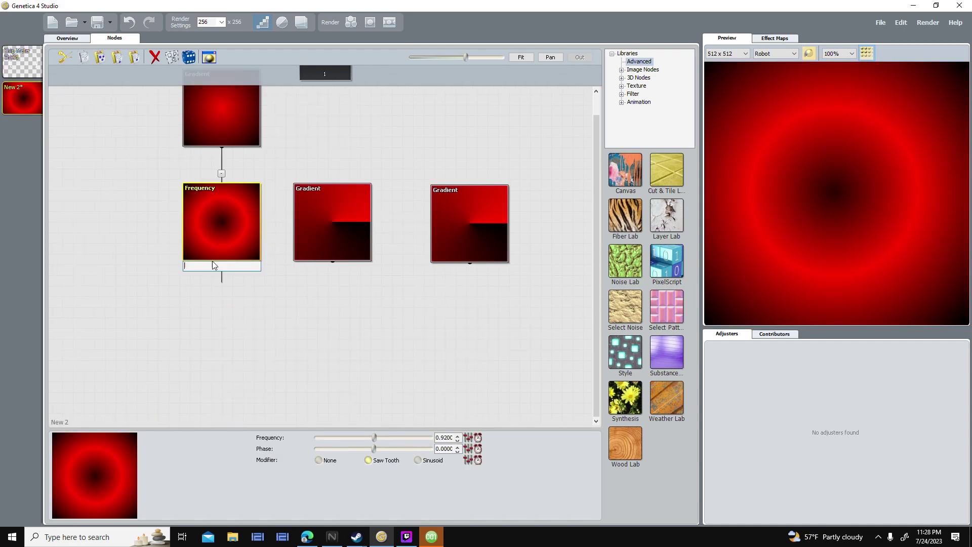
text(change BCI)
key(Return)
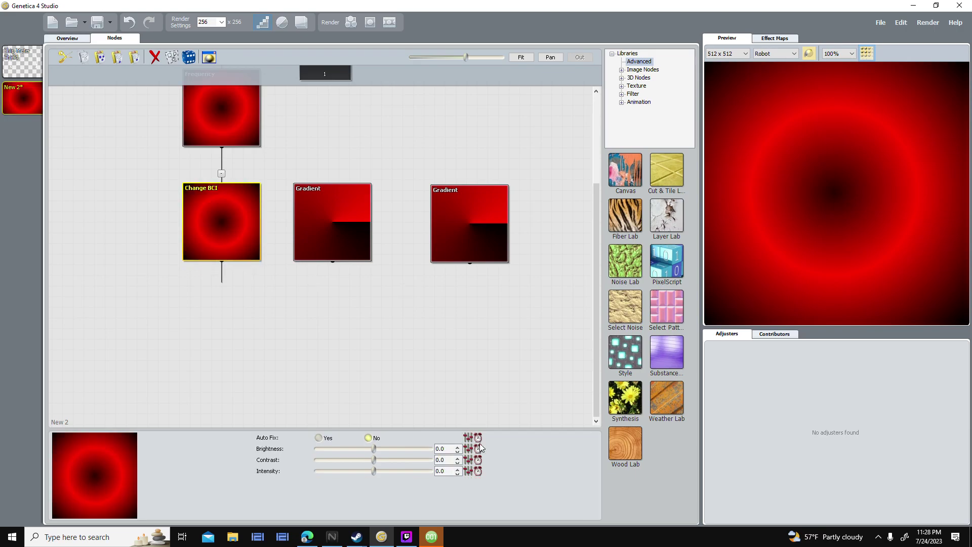
- Set the Change BCI node's contrast to 3000 and brightness to -48, and compare it with the source node
drag(374, 458, 315, 459)
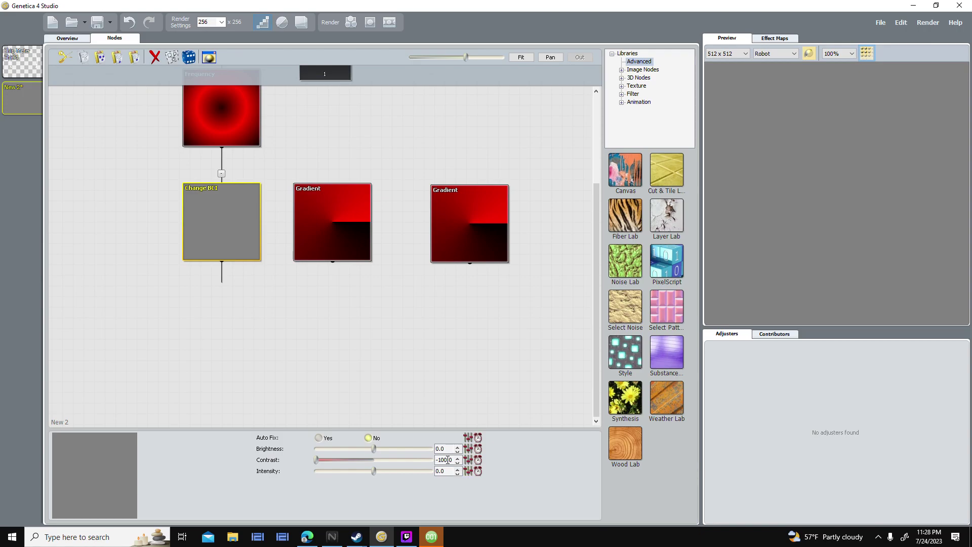
click(23, 69)
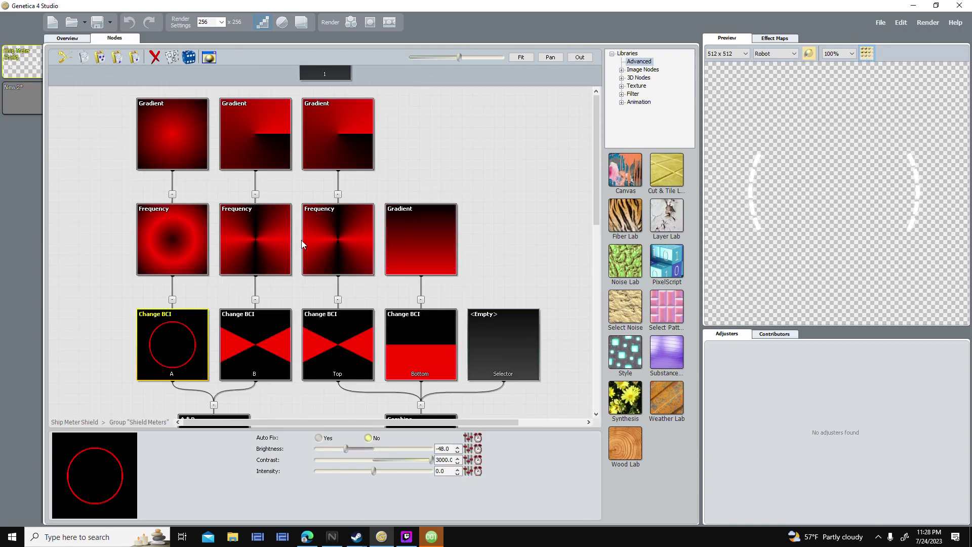
click(23, 99)
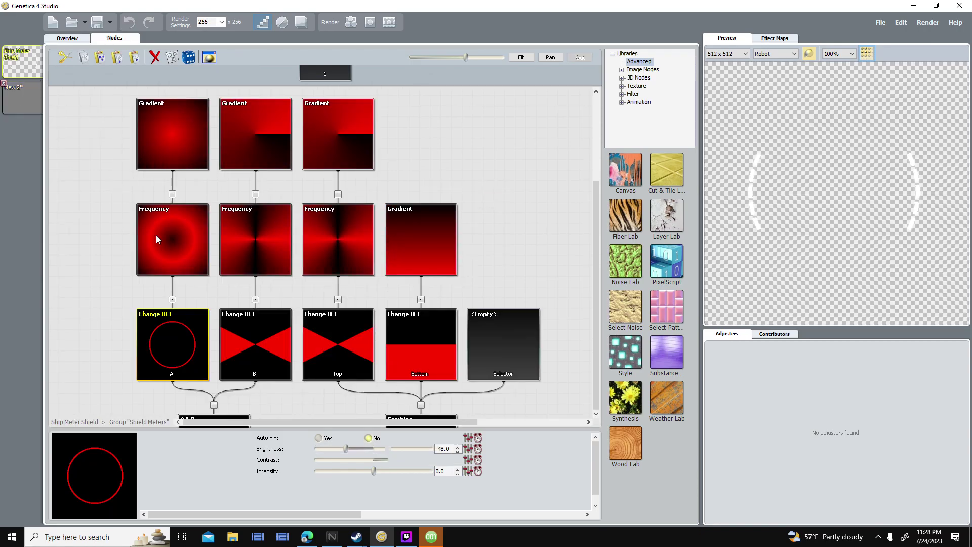
drag(316, 460, 432, 460)
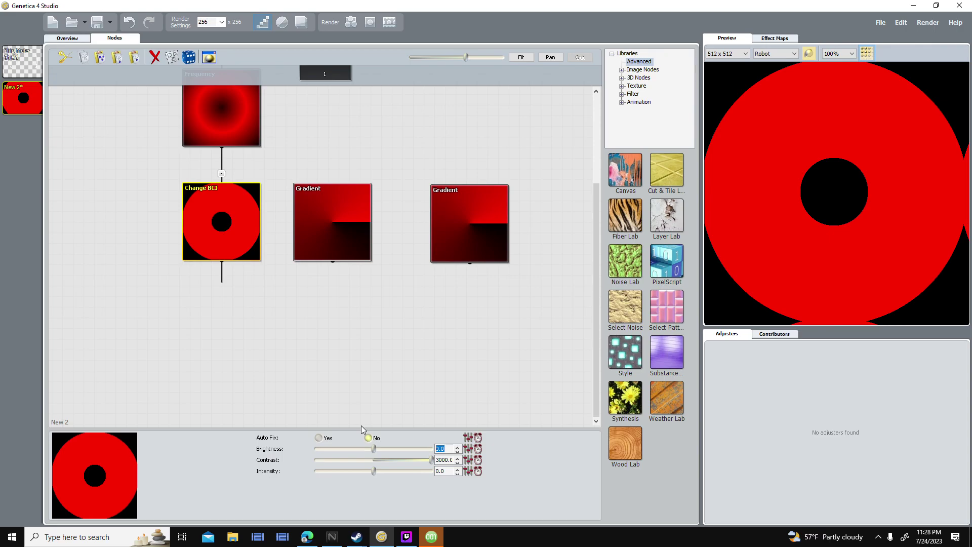
text(-48)
key(Return)
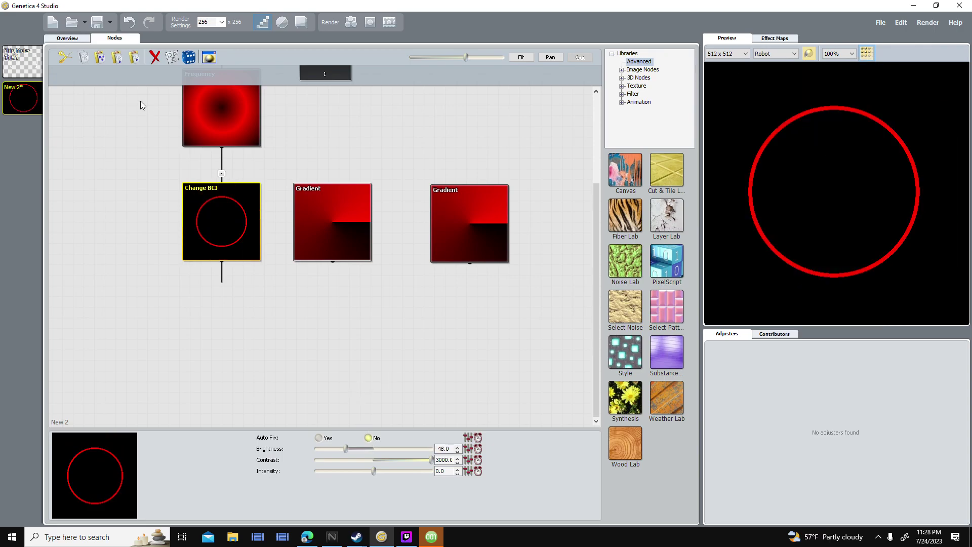
click(21, 66)
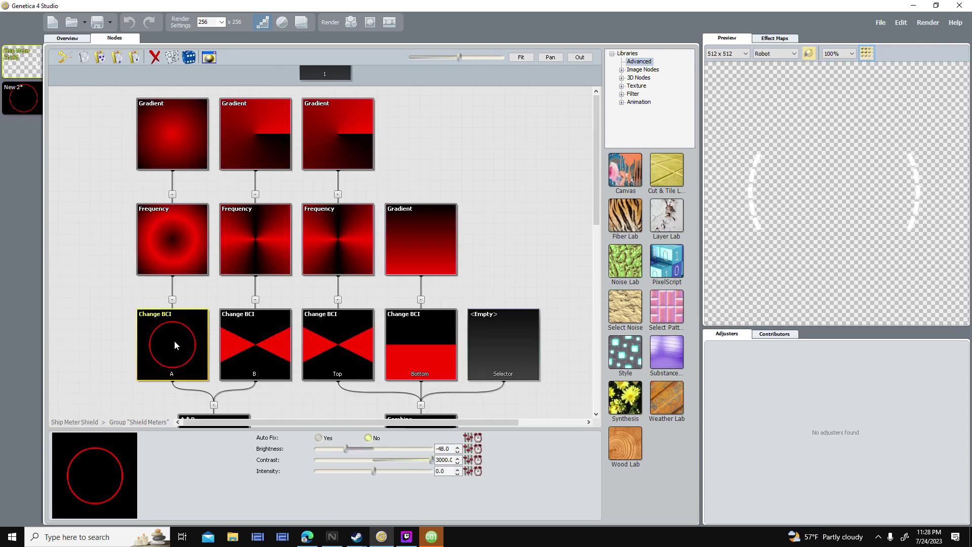
click(22, 99)
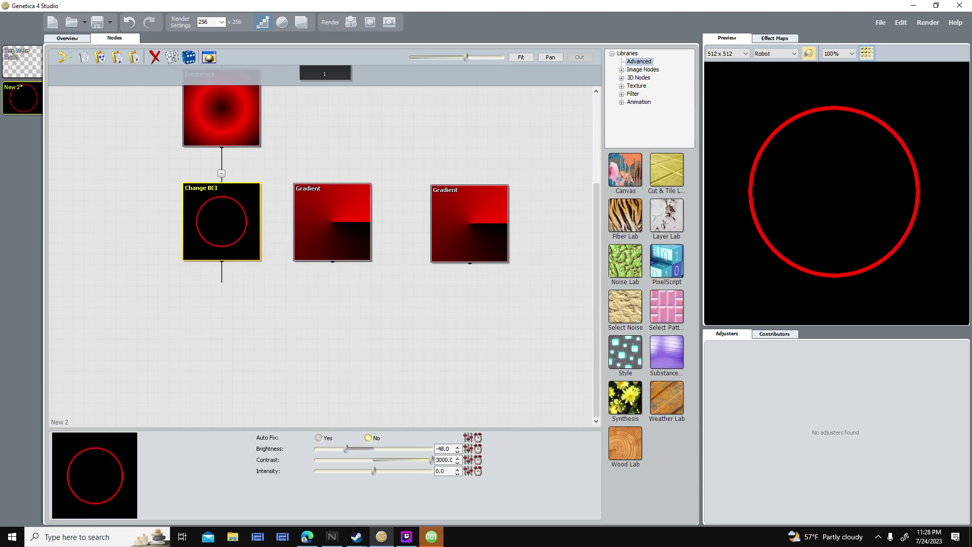
- Switch to 001 Game Creator, open the Alpha Delta game and run it
click(431, 538)
click(8, 16)
click(19, 40)
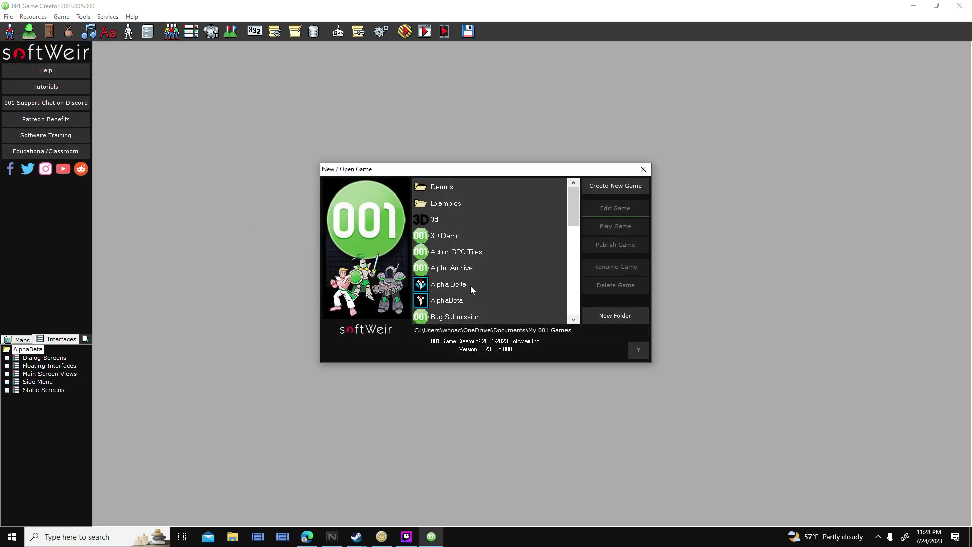
double_click(470, 286)
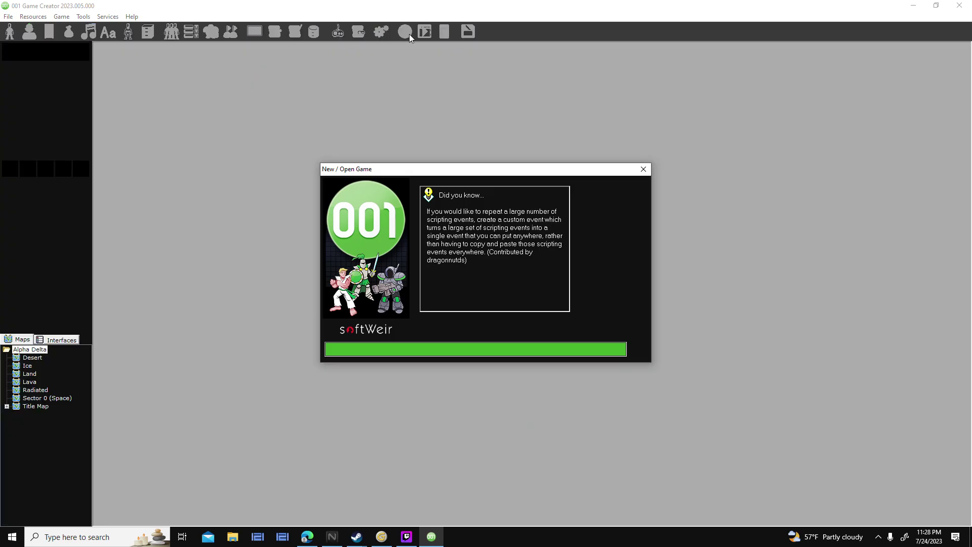
click(404, 32)
key(Return)
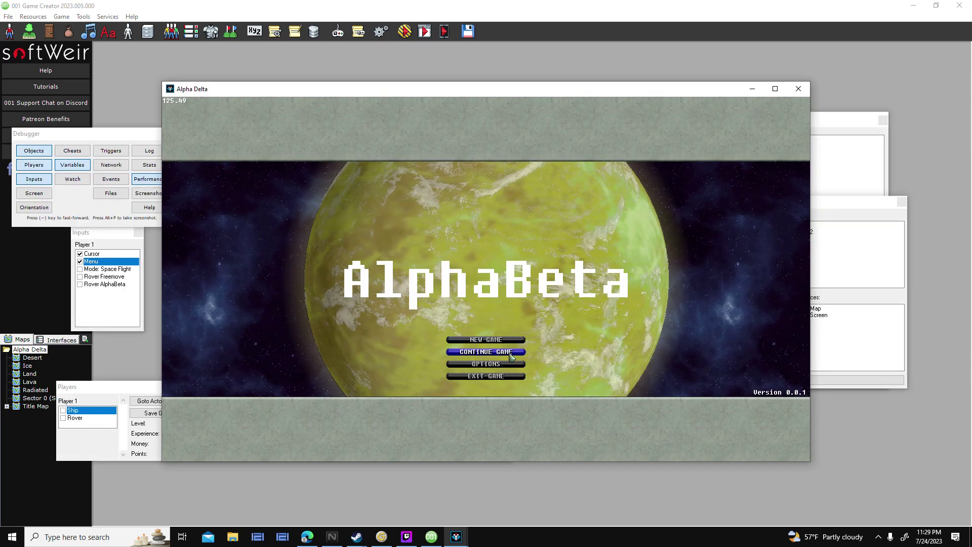
- Continue the Fixing Saves universe, fly the ship to examine its curved meters, and return to Genetica
click(486, 354)
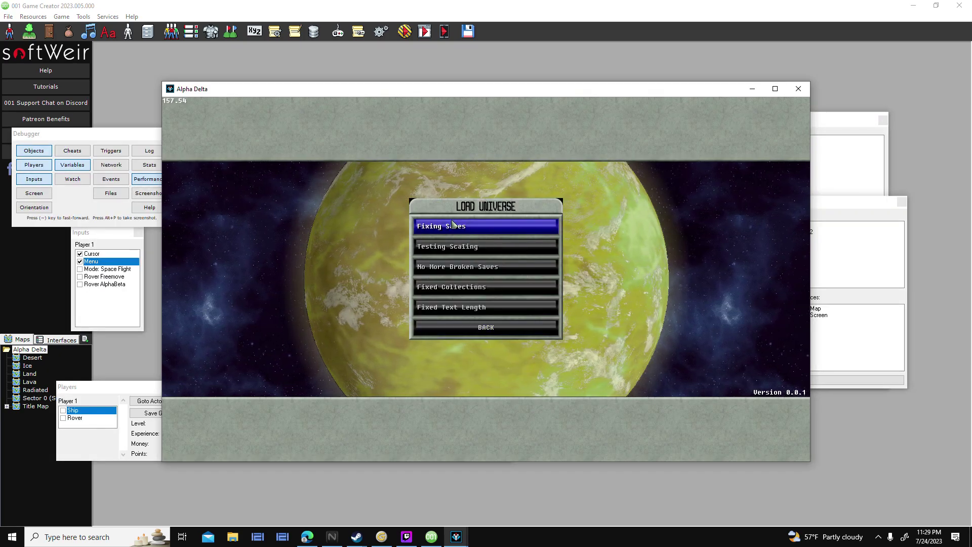
click(454, 226)
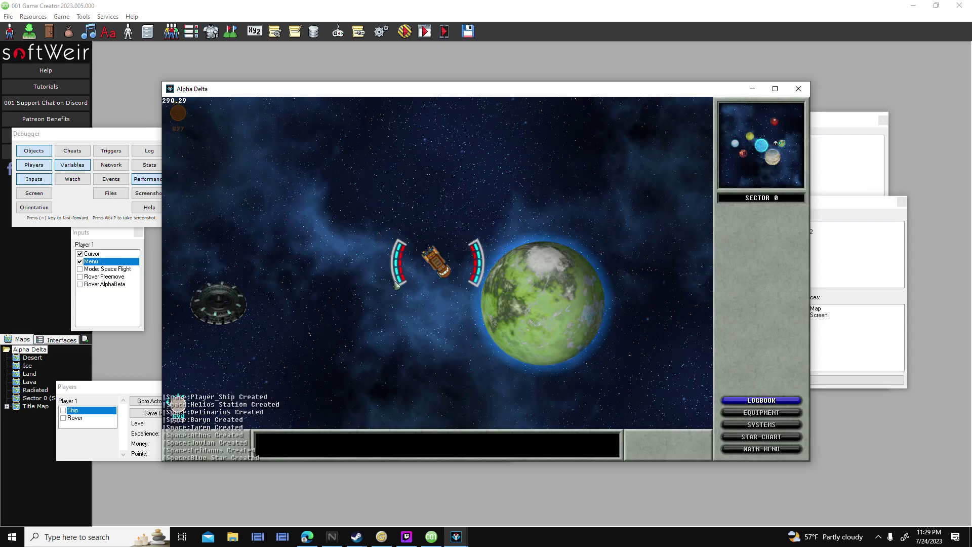
key(Right)
key(Up)
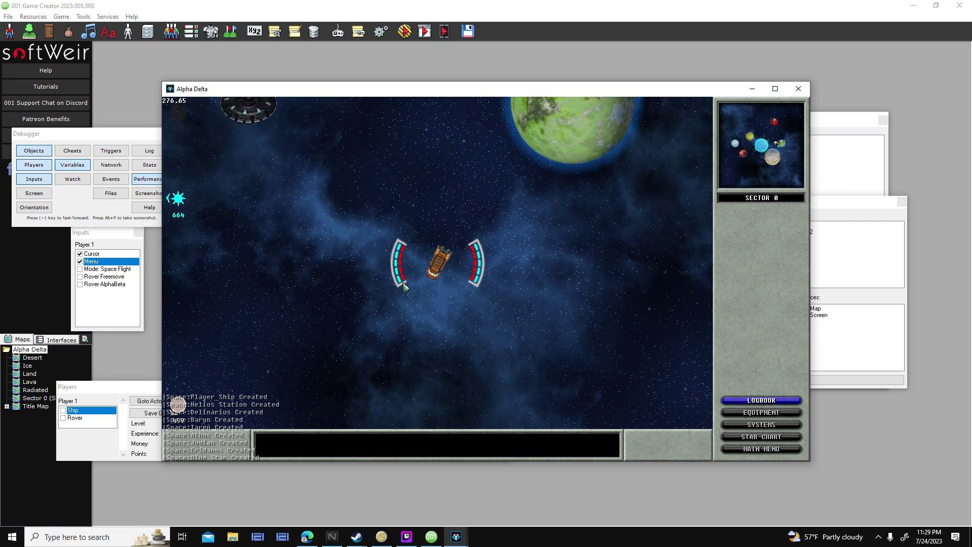
click(433, 538)
click(383, 536)
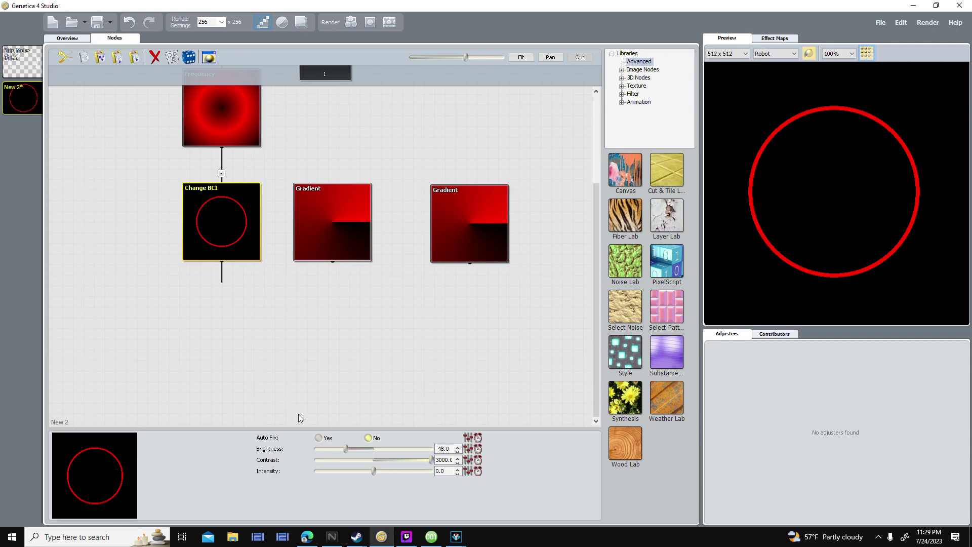
- Try a frequency of 0.85 on the New 2 Frequency node to resize the ring, and restore it to 0.92
click(223, 135)
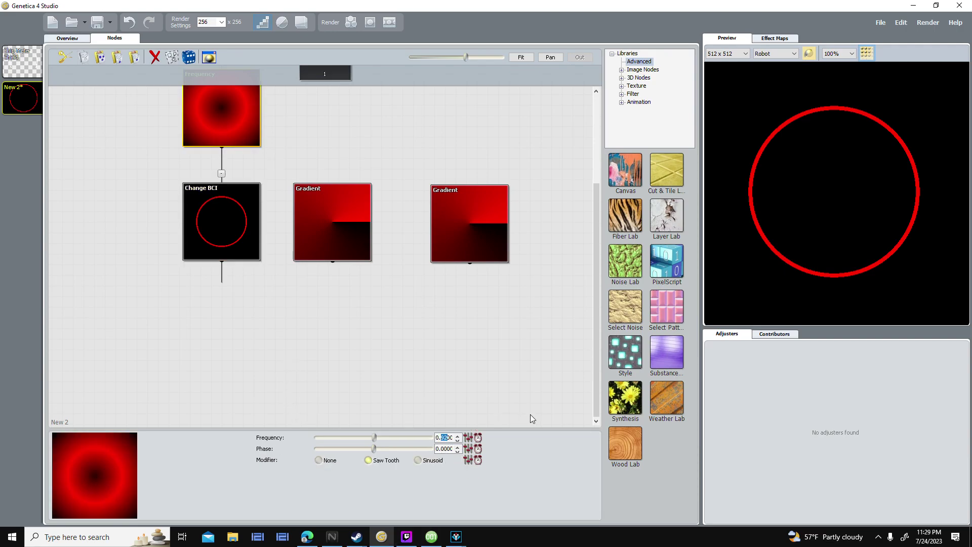
text(85)
key(Return)
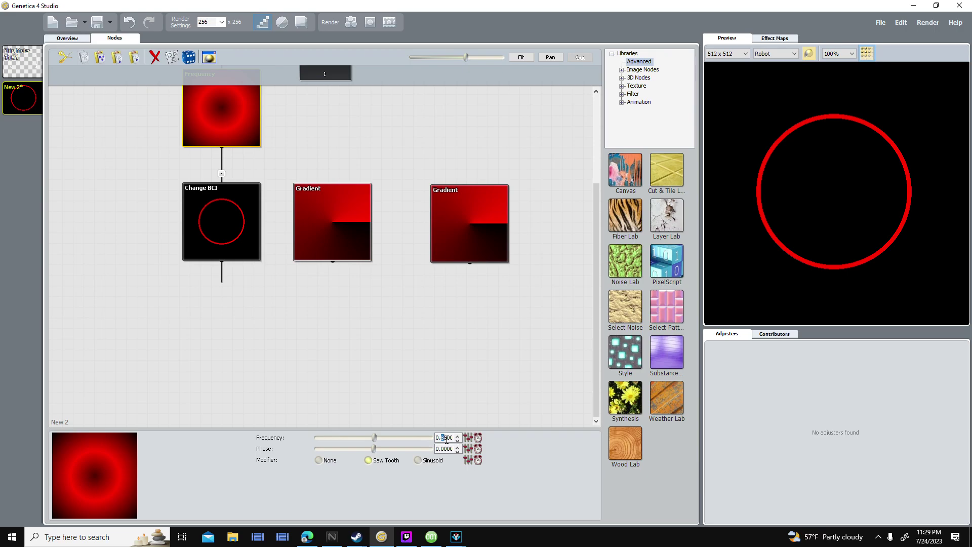
text(92)
key(Return)
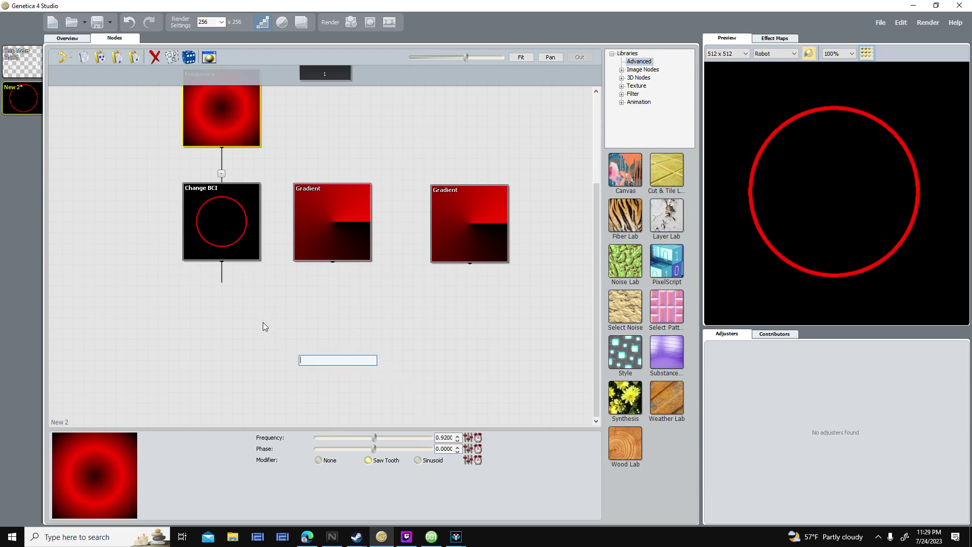
- Check the node layout of the Ship Meter Shield texture and return to New 2
click(17, 60)
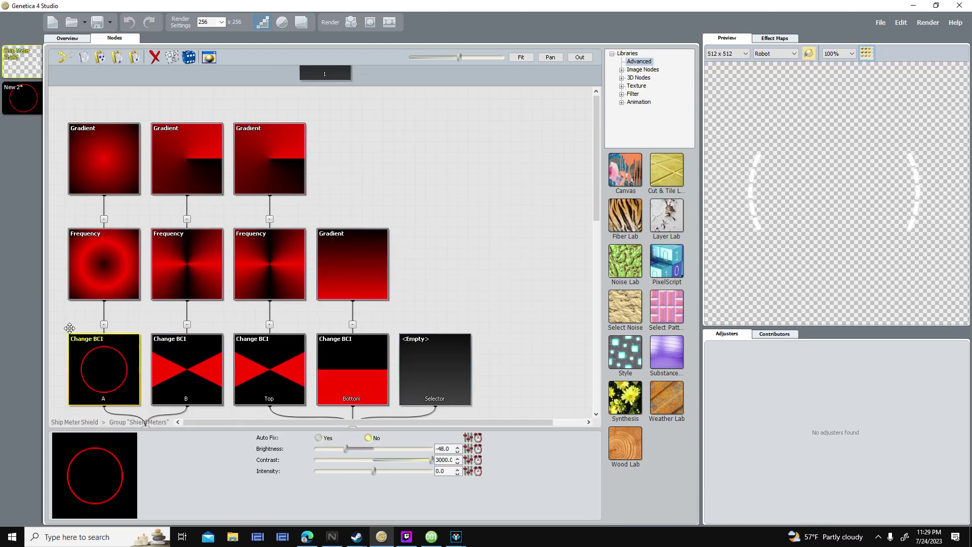
drag(69, 328, 110, 335)
click(20, 96)
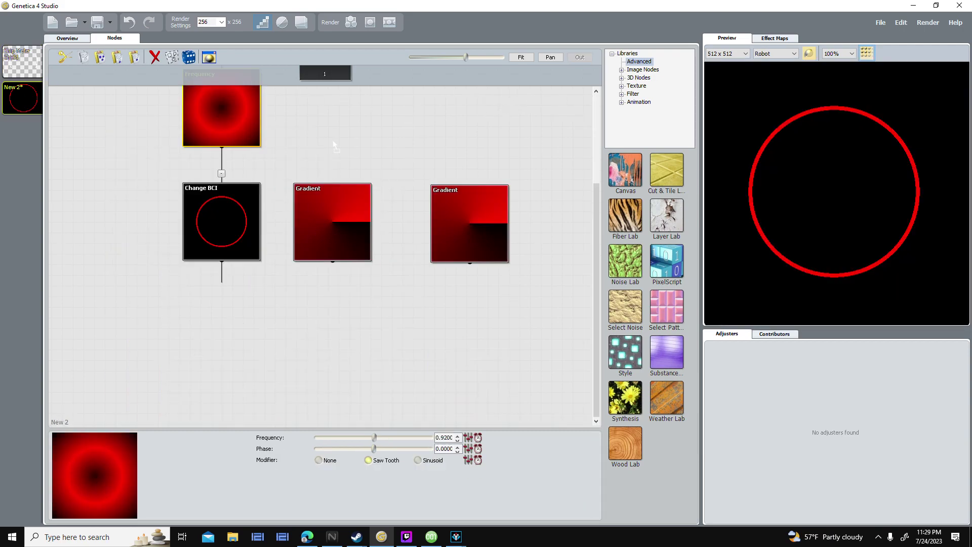
- Move the nearer conical Gradient up beside the radial Gradient and attach a Frequency node beneath it
drag(334, 146, 335, 147)
drag(354, 245, 338, 150)
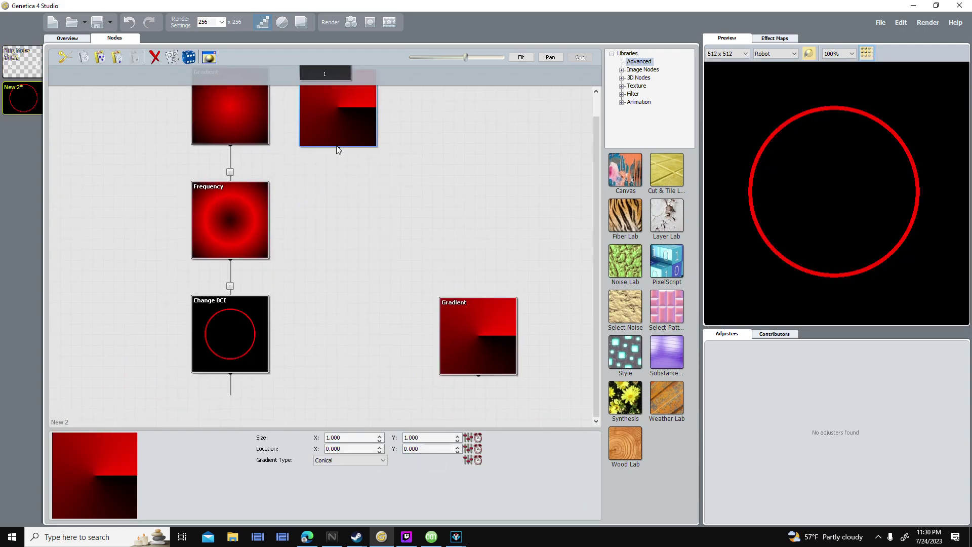
click(319, 157)
text(frequency)
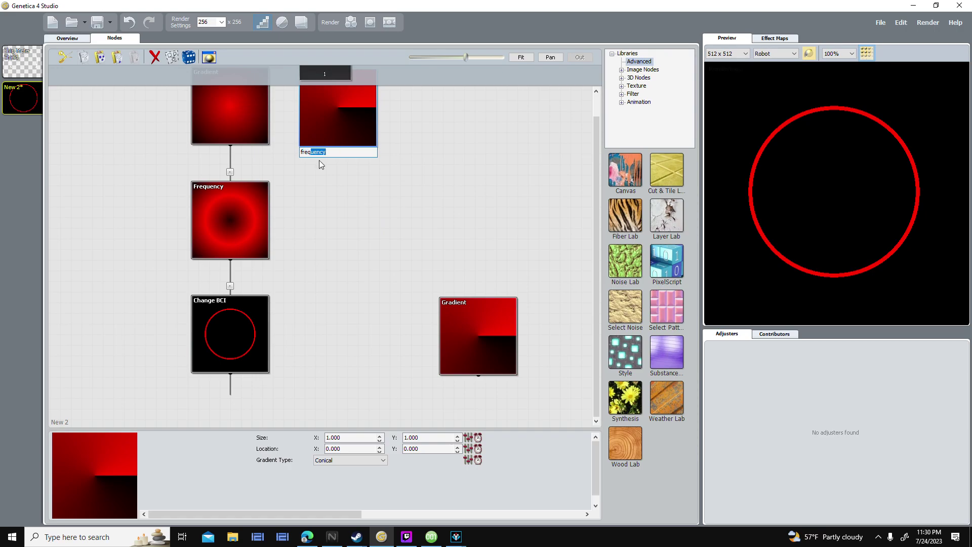
key(Return)
drag(355, 198, 347, 288)
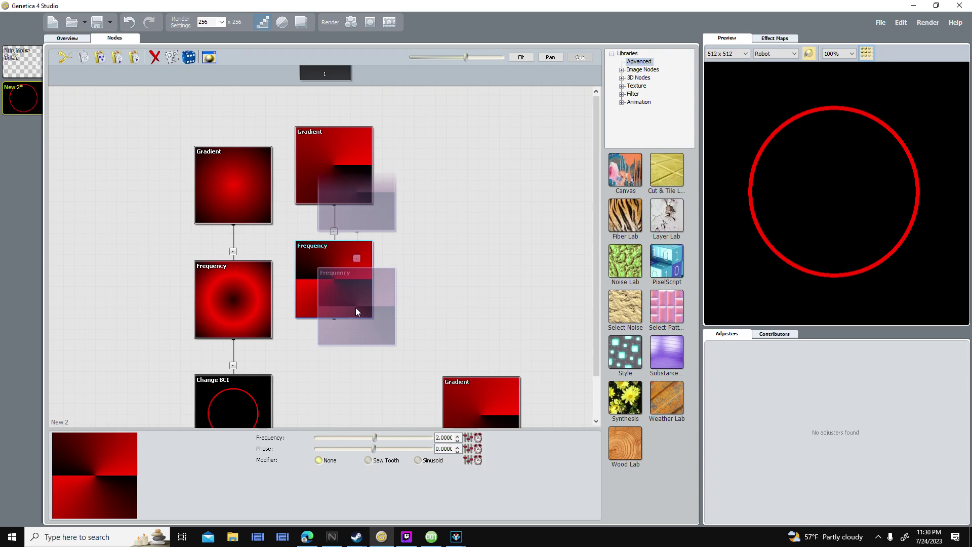
- Set the new Frequency node's modifier to Saw Tooth and its phase to 0.5
click(369, 460)
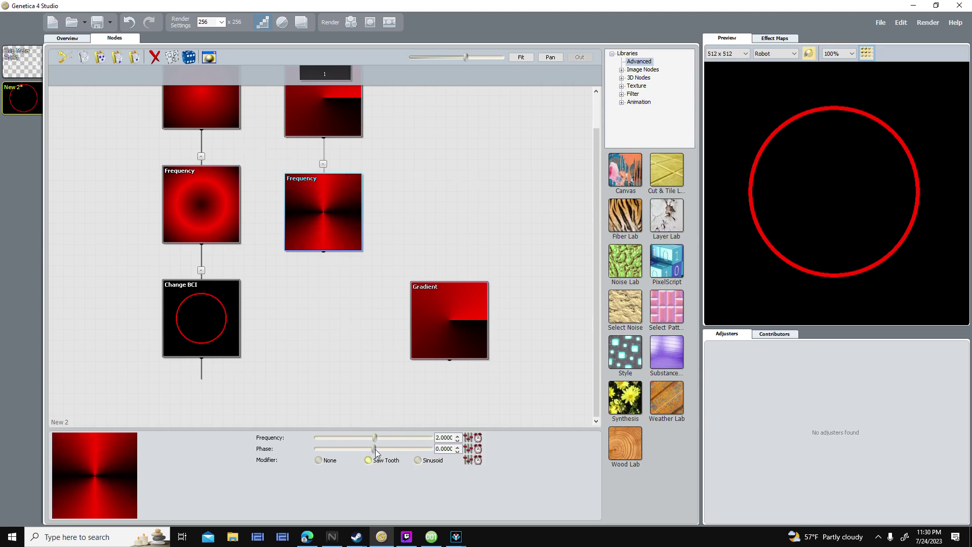
drag(374, 449, 481, 455)
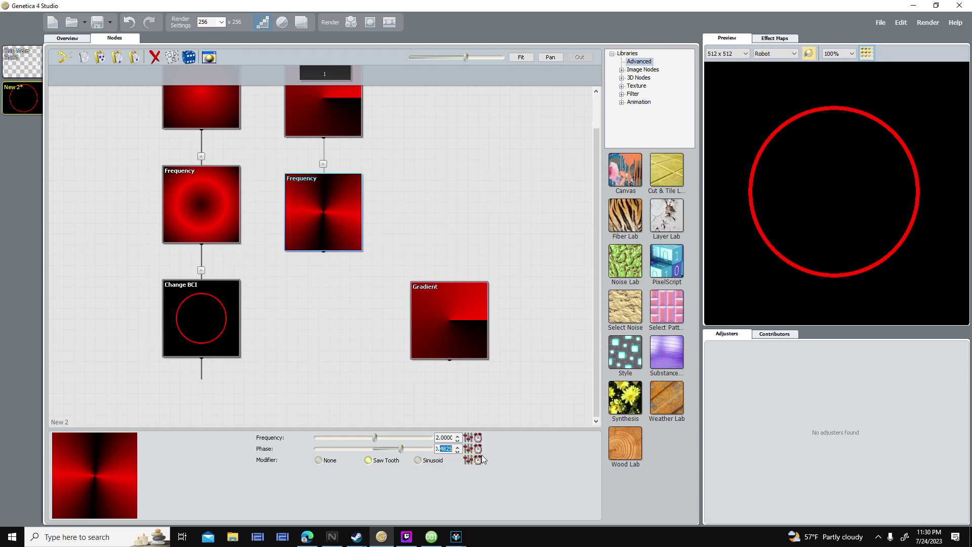
text(5)
key(Return)
- Attach a Change BCI node beneath the second Frequency node and set its contrast to 3000
mouse_move(318, 58)
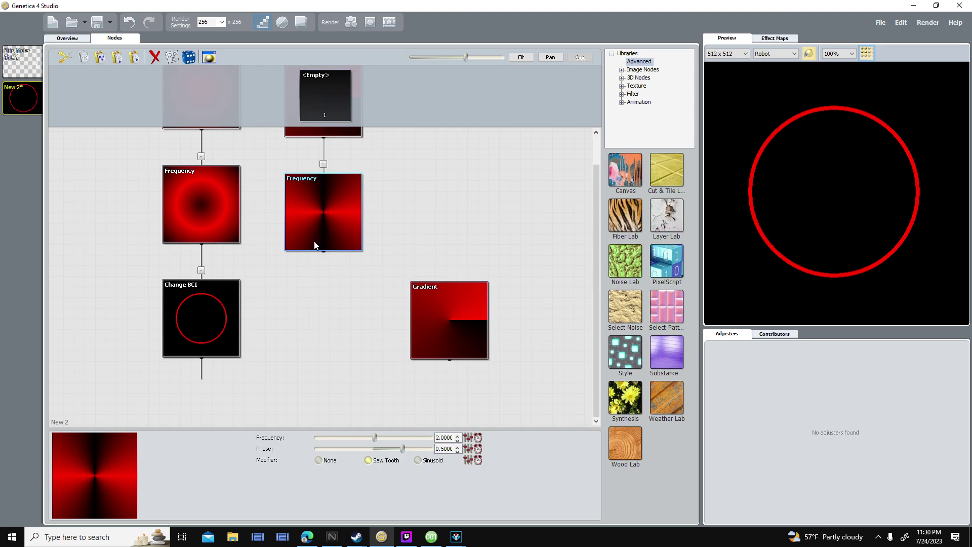
click(323, 253)
text(ch)
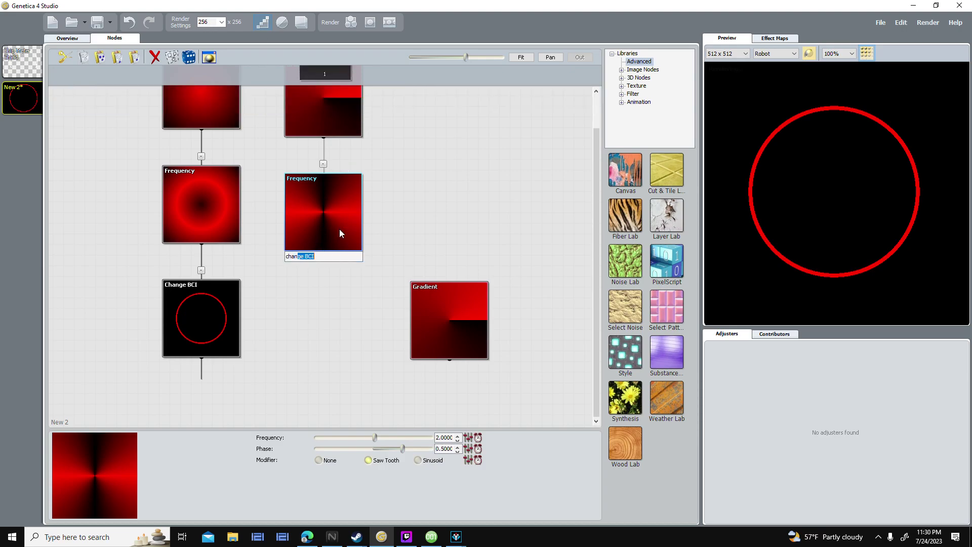
text(an)
key(Return)
drag(374, 462, 558, 463)
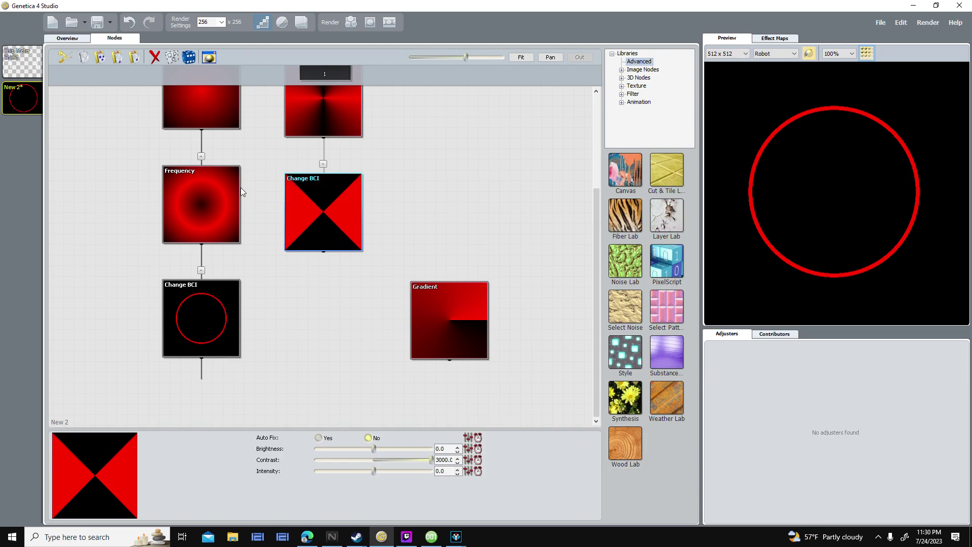
- Line up the second node column beside the ring column and move the spare conical Gradient out of the way
drag(331, 206, 320, 314)
drag(450, 318, 516, 221)
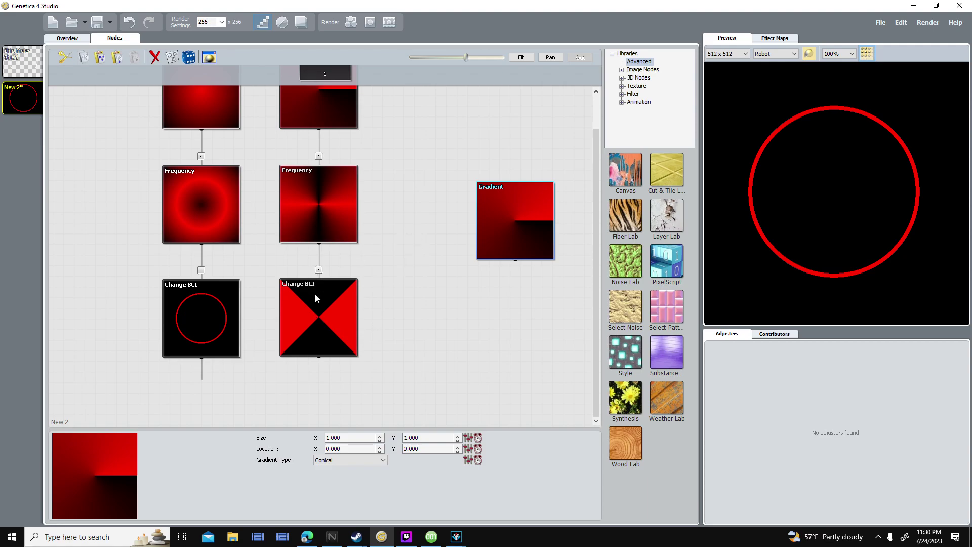
drag(327, 305, 294, 320)
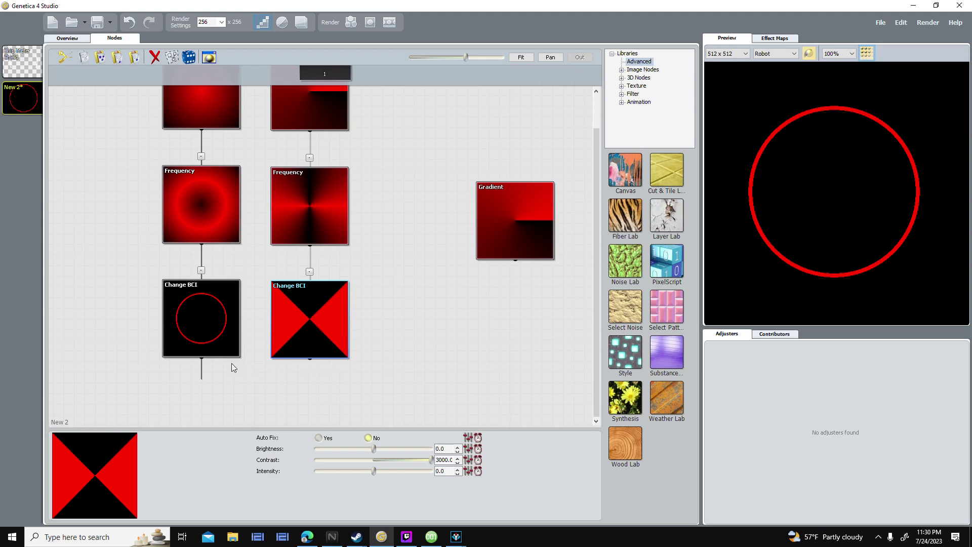
- Attach an A * B node beneath the ring's Change BCI and plug the second Change BCI column into its B input
click(212, 359)
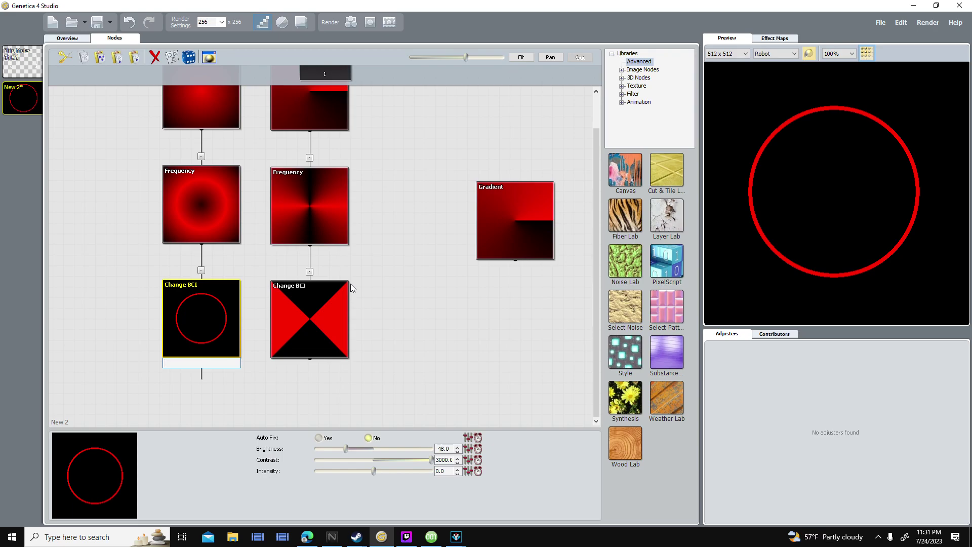
text(a*b)
key(Return)
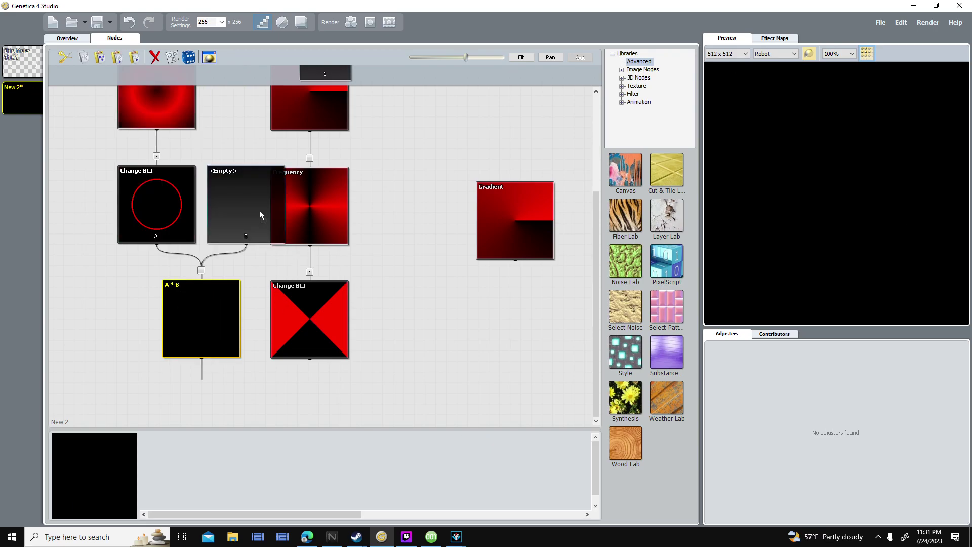
drag(263, 212, 265, 213)
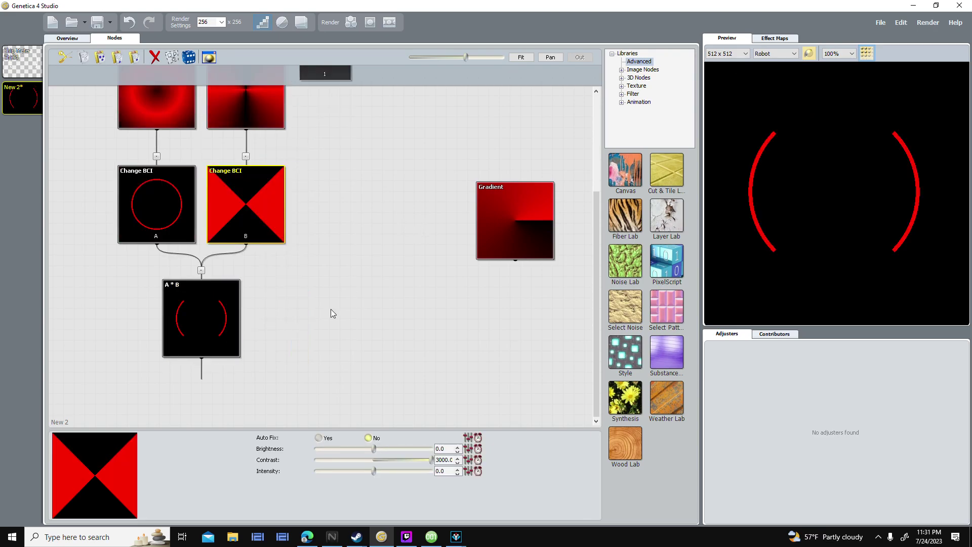
- Shorten the two arcs by setting the brightness of the B input's Change BCI node to -20
drag(435, 234, 515, 265)
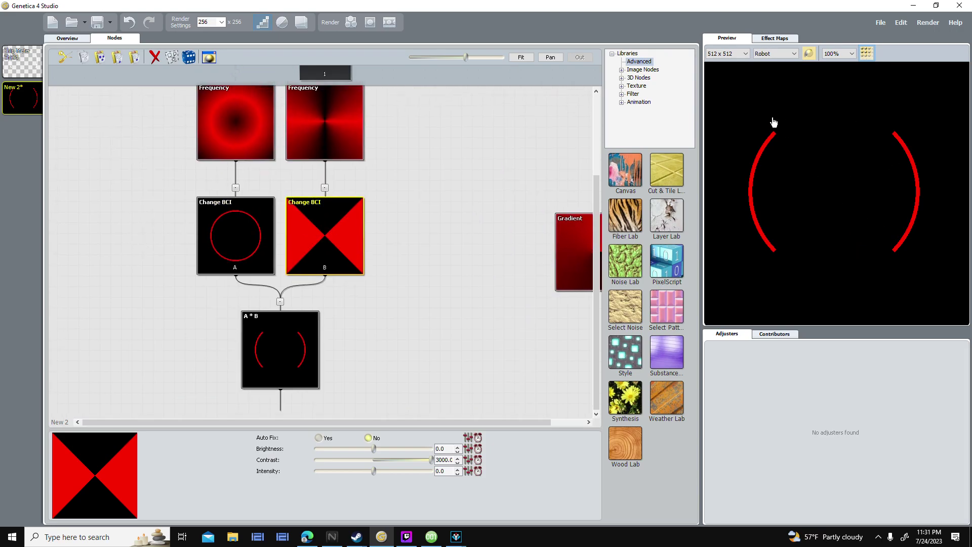
click(457, 452)
click(458, 451)
click(457, 452)
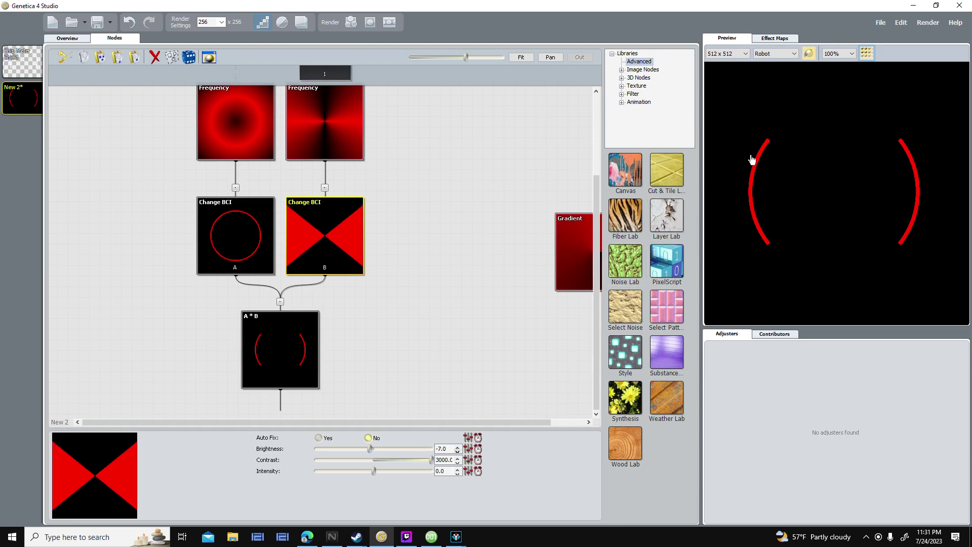
click(458, 452)
click(457, 452)
text(20)
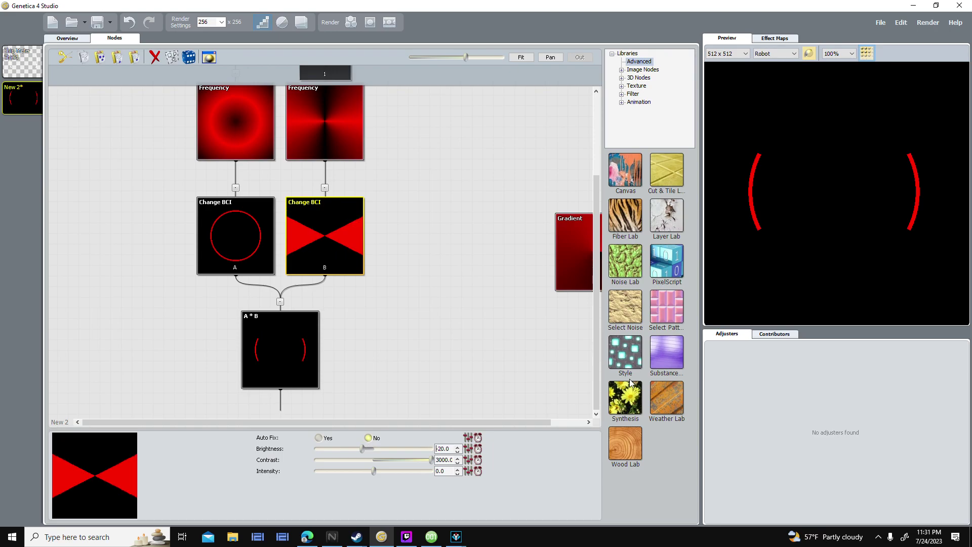
key(BackSpace)
text(3)
drag(448, 449, 458, 452)
- Move the spare conical Gradient up beside the two top-row Gradients and select the A * B node
scroll(503, 243, down, 1)
scroll(425, 249, down, 1)
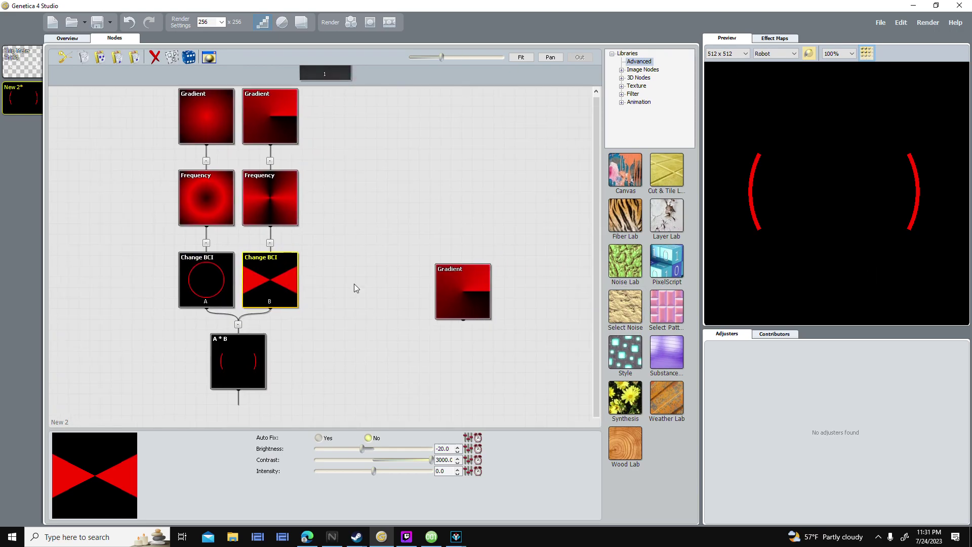
drag(459, 304, 346, 128)
click(229, 387)
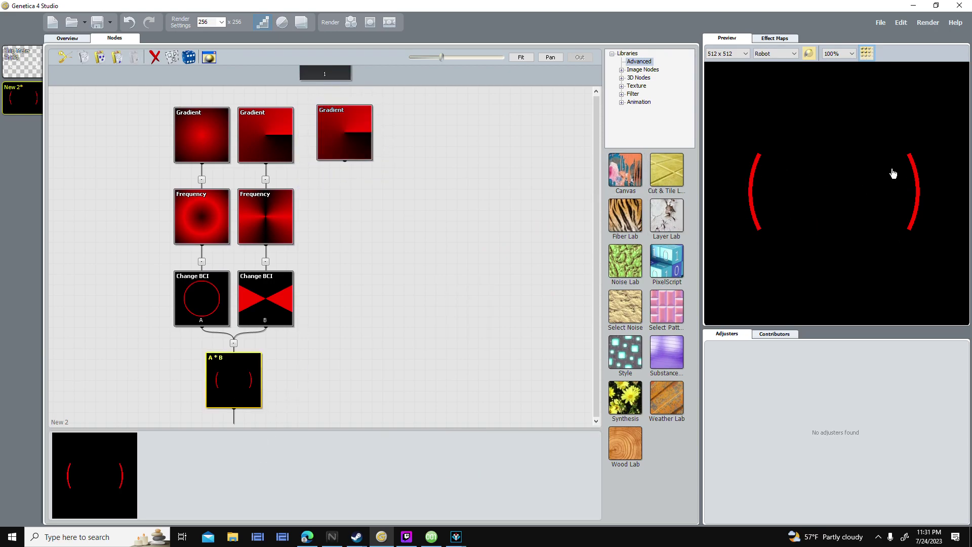
- Examine the Combine node and the nodes feeding it in the Ship Meter Shield graph
click(24, 71)
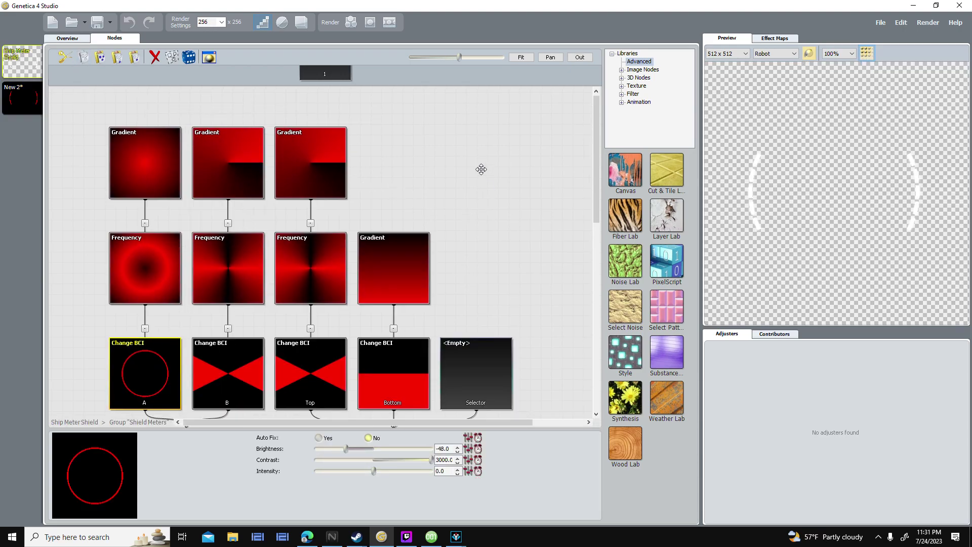
scroll(482, 170, down, 3)
scroll(531, 263, down, 2)
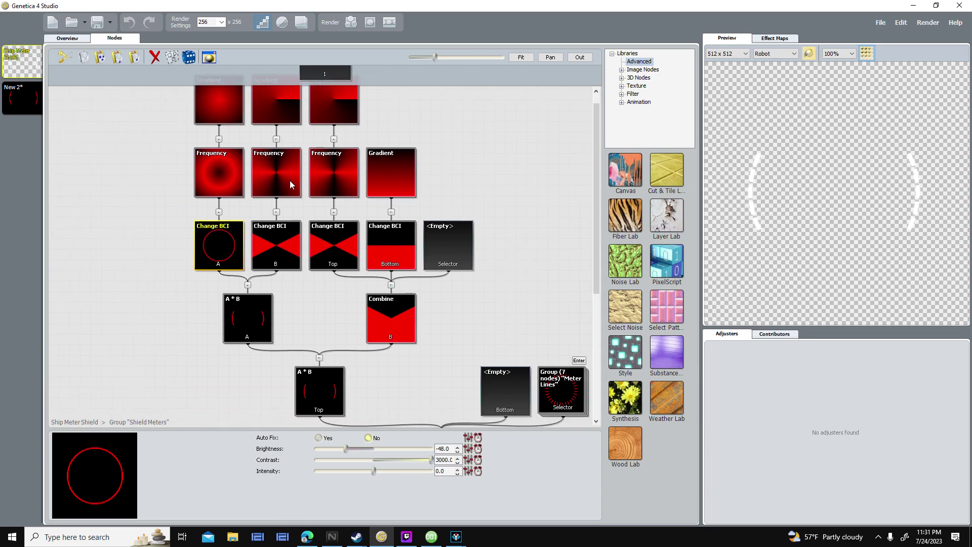
drag(390, 317, 363, 337)
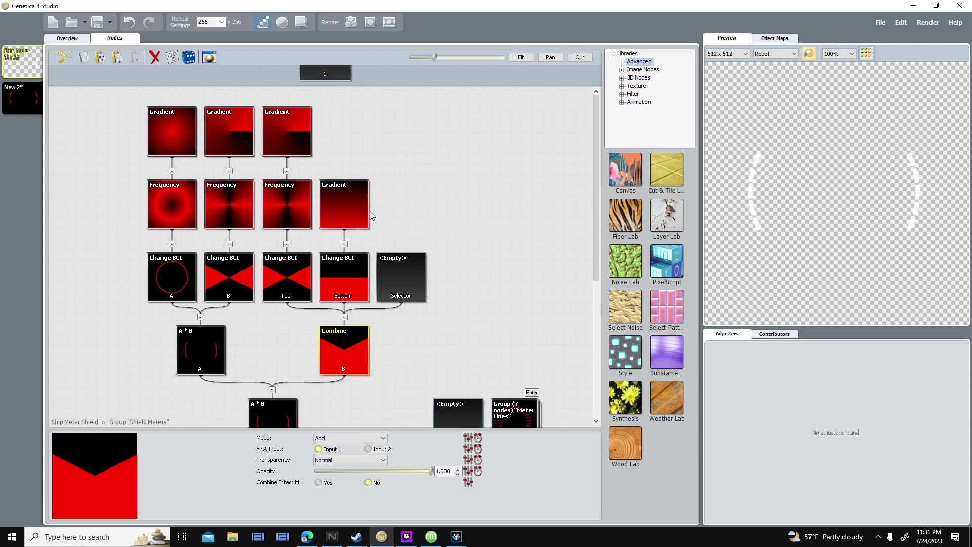
- Lower the brightness of the Top Change BCI node gradually to -50.3 to test draining the meter, and restore it to -20.3
click(301, 287)
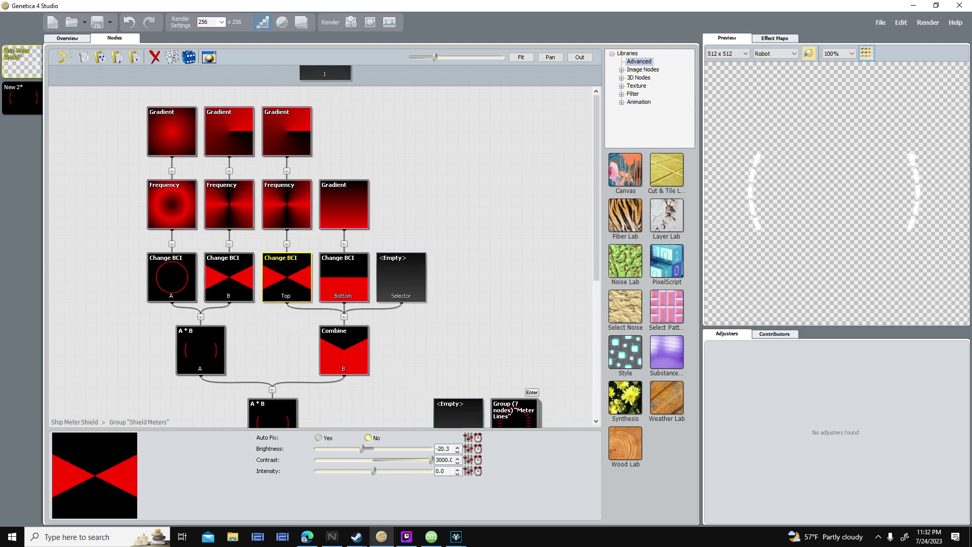
click(457, 452)
click(457, 453)
click(457, 452)
click(458, 453)
click(457, 452)
click(457, 452)
click(457, 453)
click(458, 452)
click(458, 452)
click(458, 452)
click(457, 452)
click(457, 453)
click(457, 452)
click(458, 453)
click(457, 452)
click(458, 452)
click(457, 452)
click(458, 453)
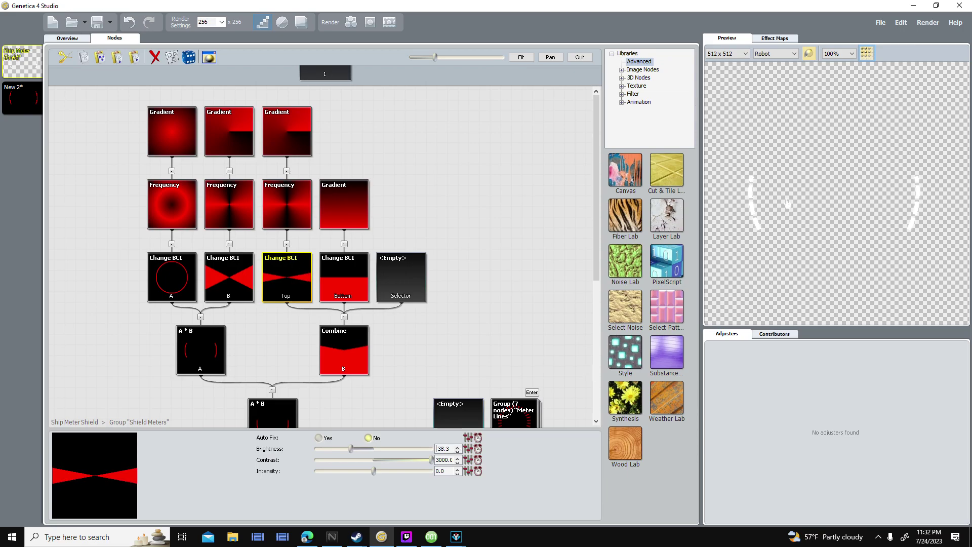
click(457, 451)
click(457, 451)
click(457, 452)
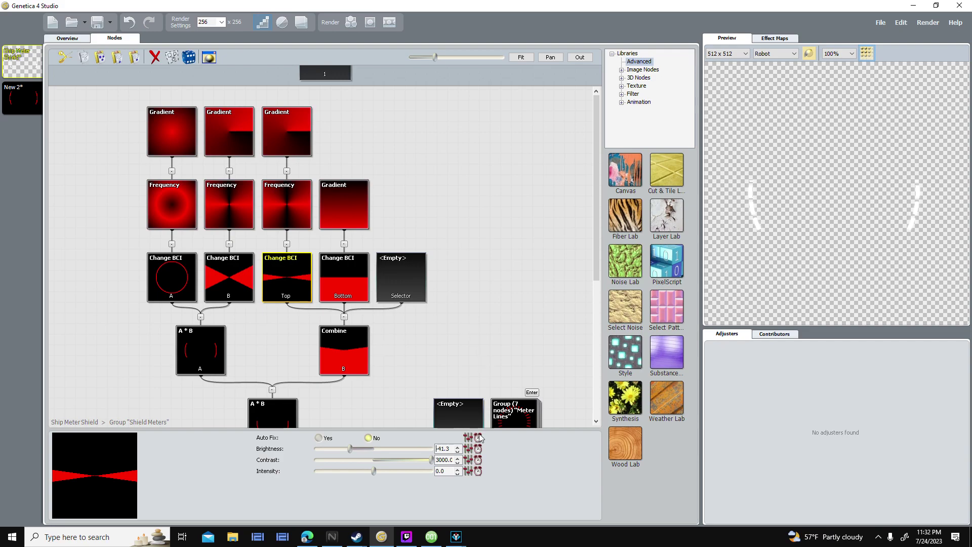
click(457, 453)
click(458, 453)
click(457, 452)
click(457, 452)
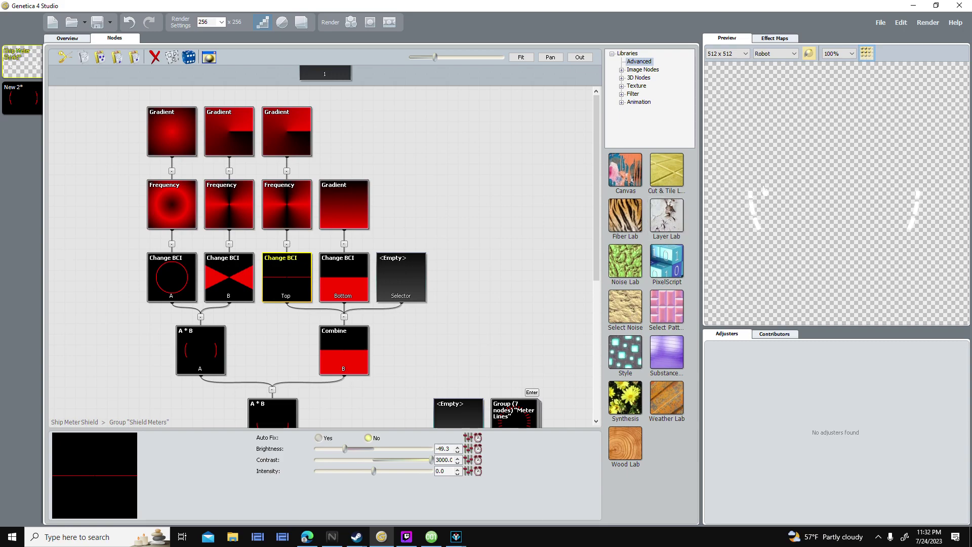
click(457, 452)
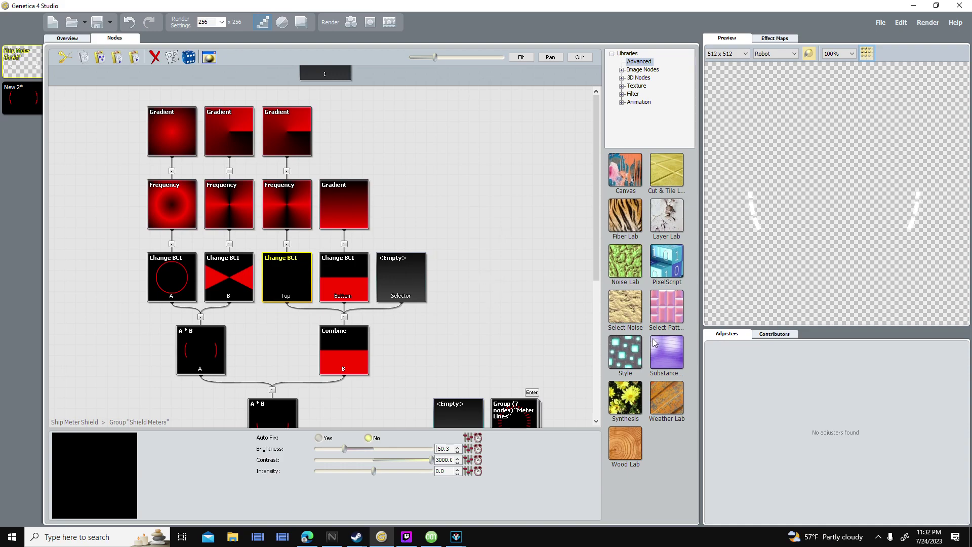
double_click(445, 449)
text(-20.3)
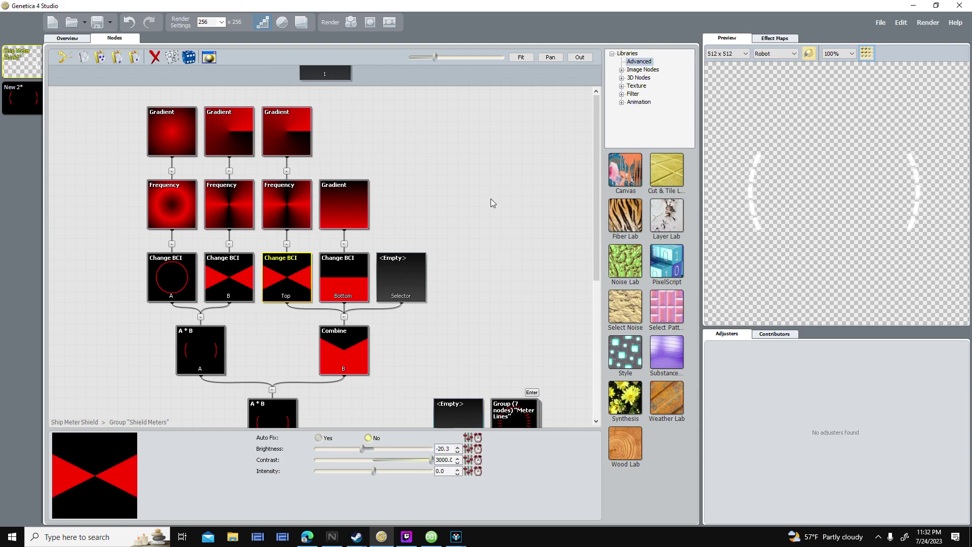
- Return to the New 2 graph and delete the spare conical Gradient
click(67, 38)
click(112, 39)
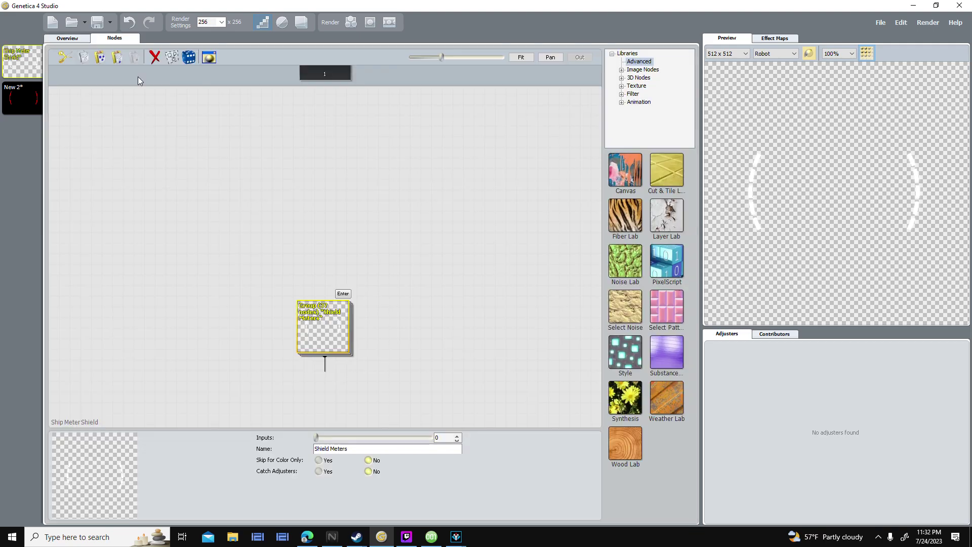
click(29, 103)
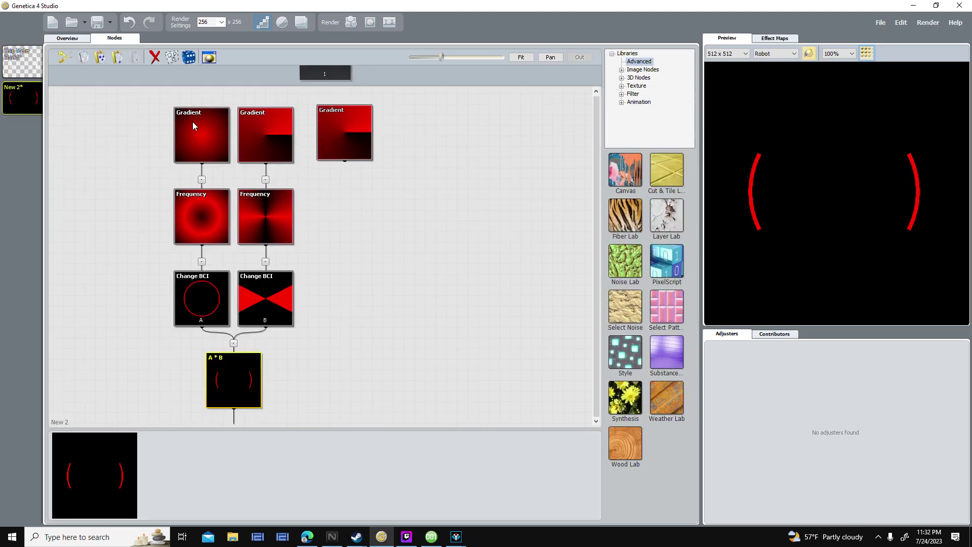
drag(335, 145, 340, 152)
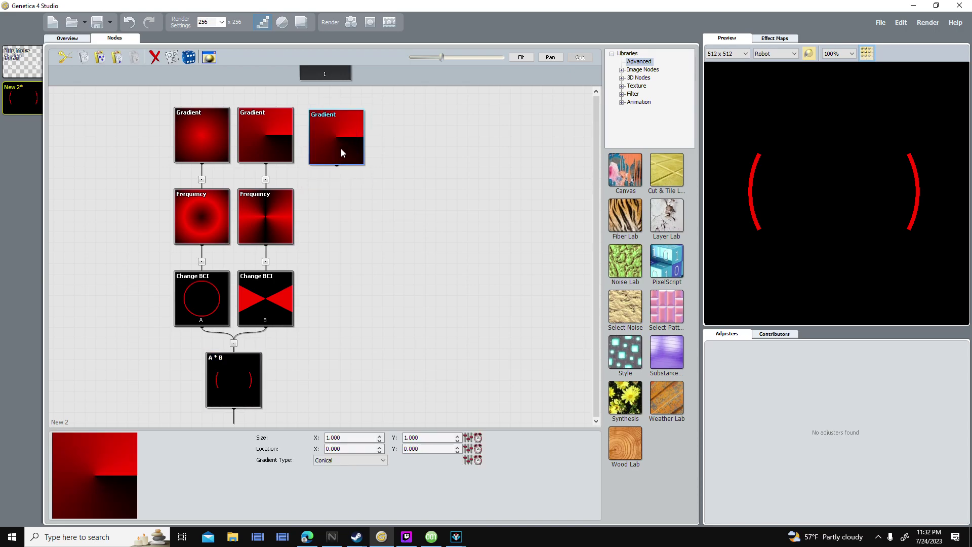
click(269, 287)
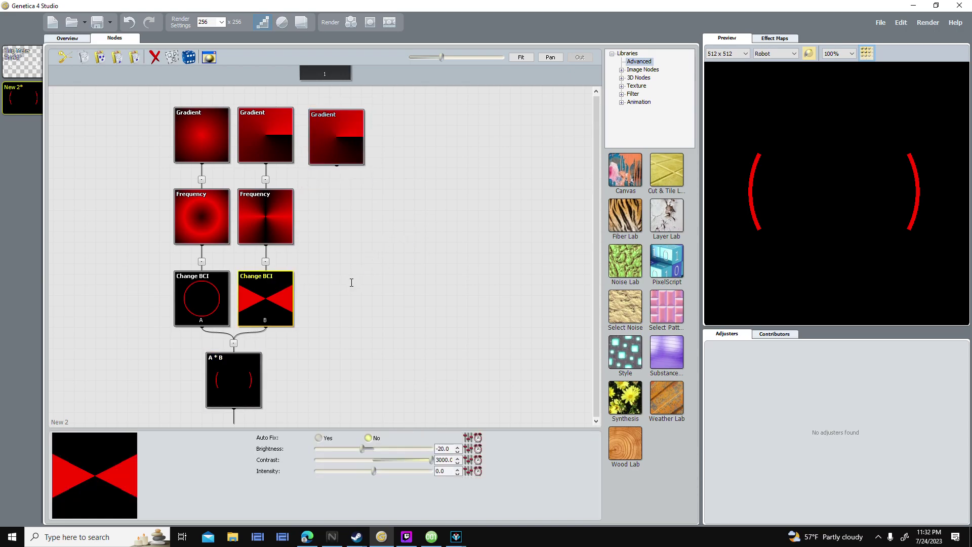
click(340, 142)
key(Delete)
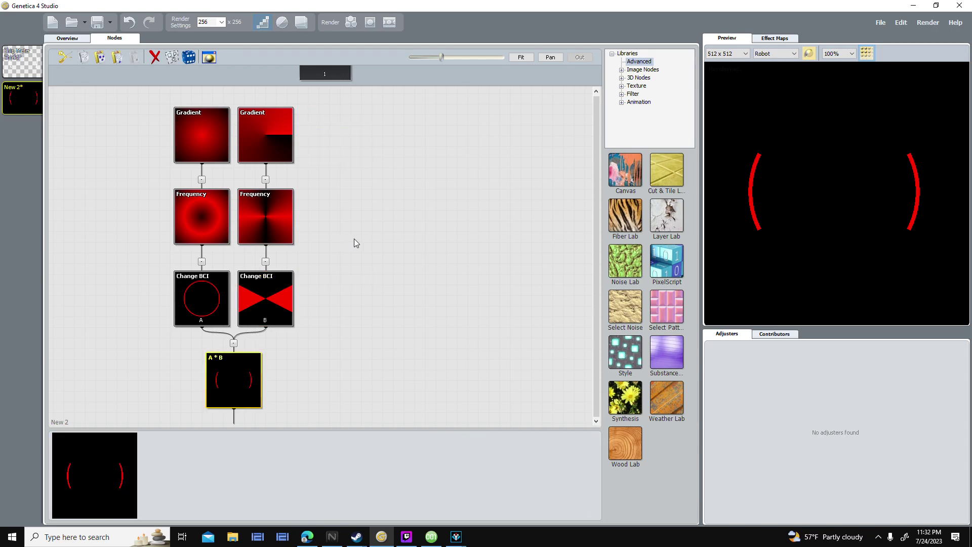
double_click(373, 289)
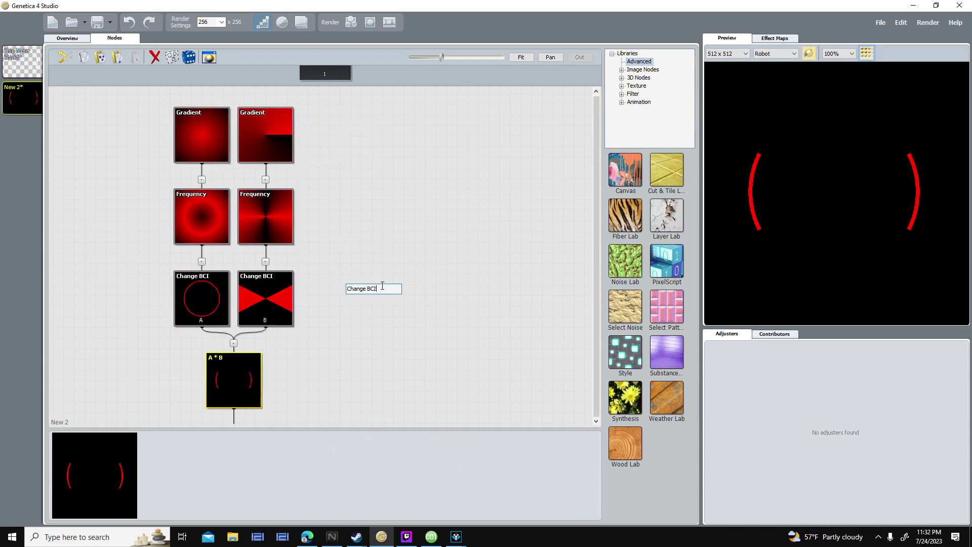
key(Return)
drag(382, 284, 493, 289)
drag(482, 308, 512, 284)
key(Delete)
key(Delete)
key(Delete)
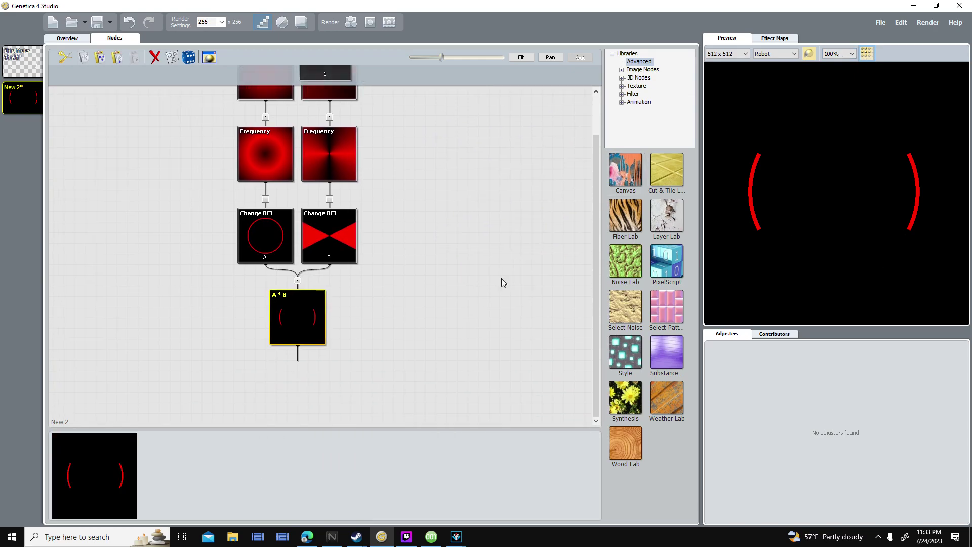
- Switch to the Ship Meter Shield graph, enter the Shield Meters group and copy its Meter Lines group
click(23, 69)
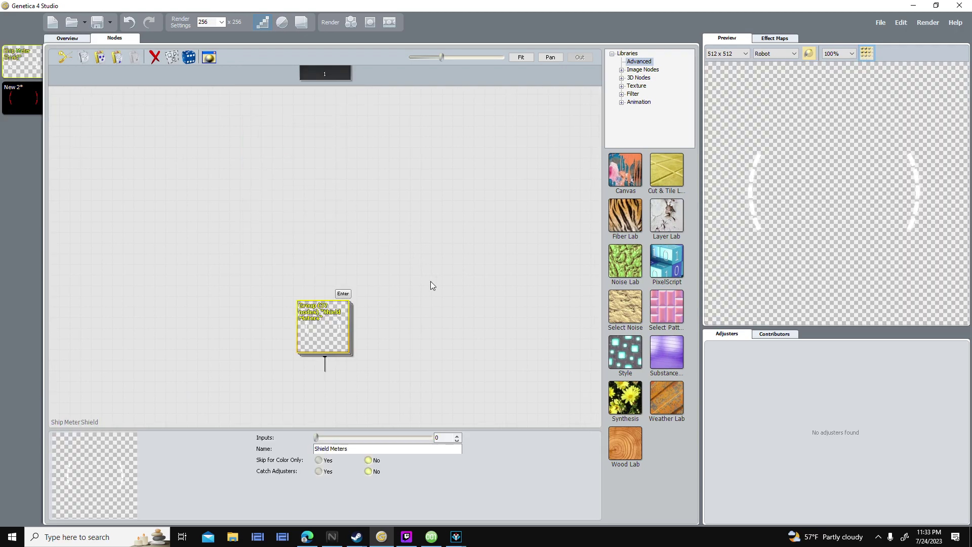
click(343, 294)
scroll(471, 253, down, 5)
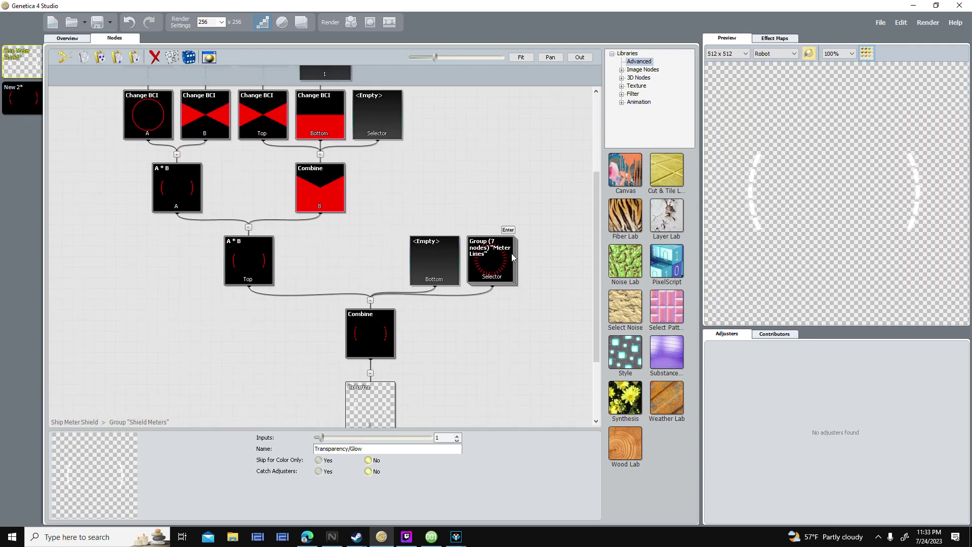
click(477, 262)
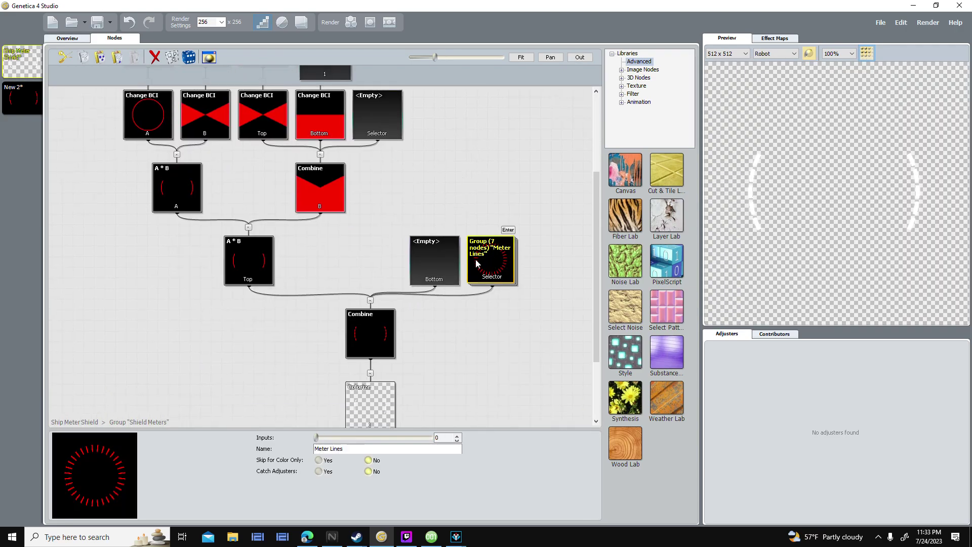
right_click(497, 241)
click(517, 247)
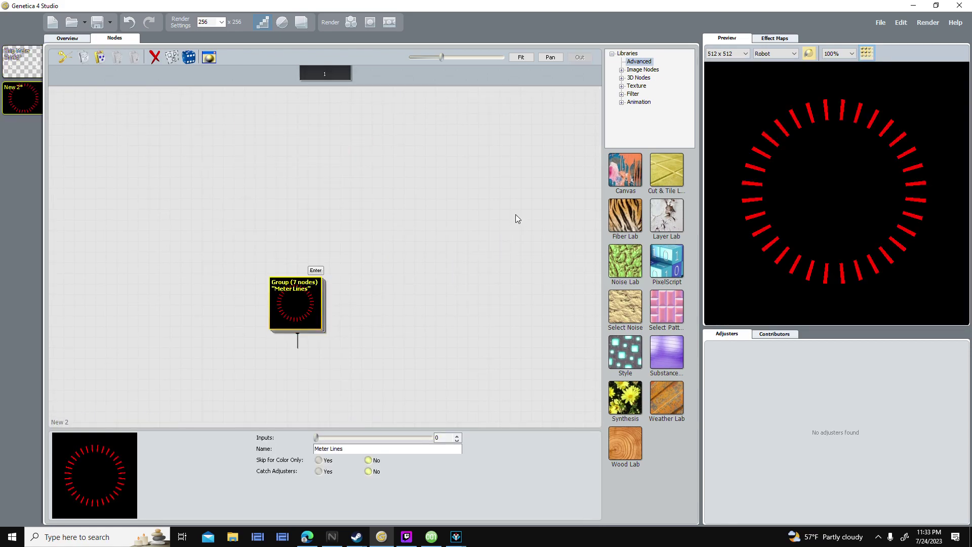
- Undo pasting Meter Lines over the A * B node and place the group as a separate node in the New 2 graph
key(ctrl+z)
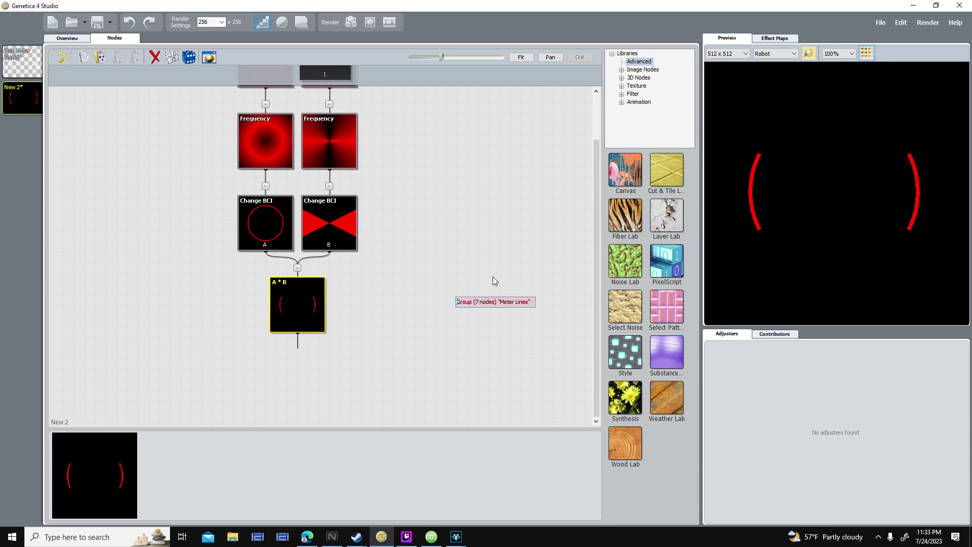
mouse_move(319, 310)
mouse_down()
mouse_move(206, 304)
mouse_move(312, 304)
mouse_up()
click(302, 314)
key(ctrl+y)
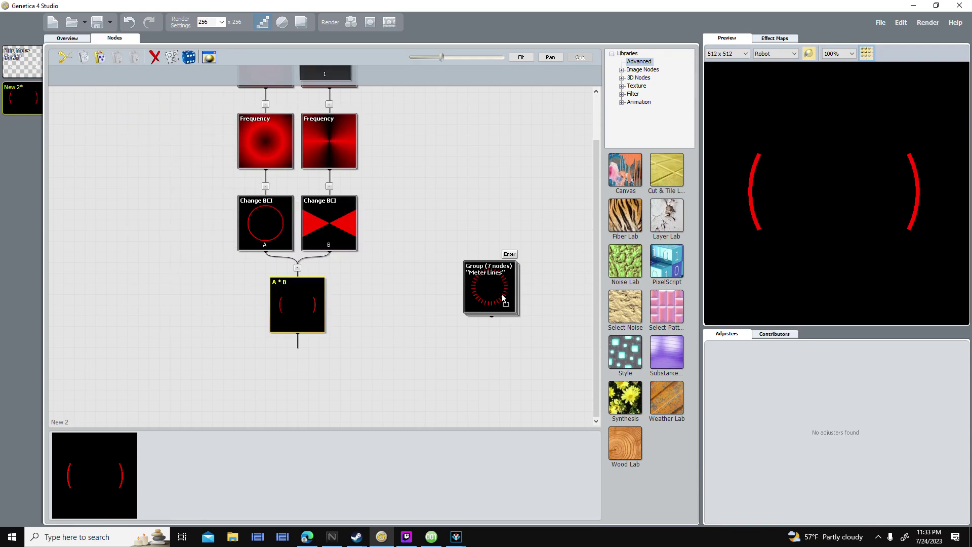
- Enter the Meter Lines group and examine the settings of its Gradient and Frequency nodes
click(509, 290)
click(509, 254)
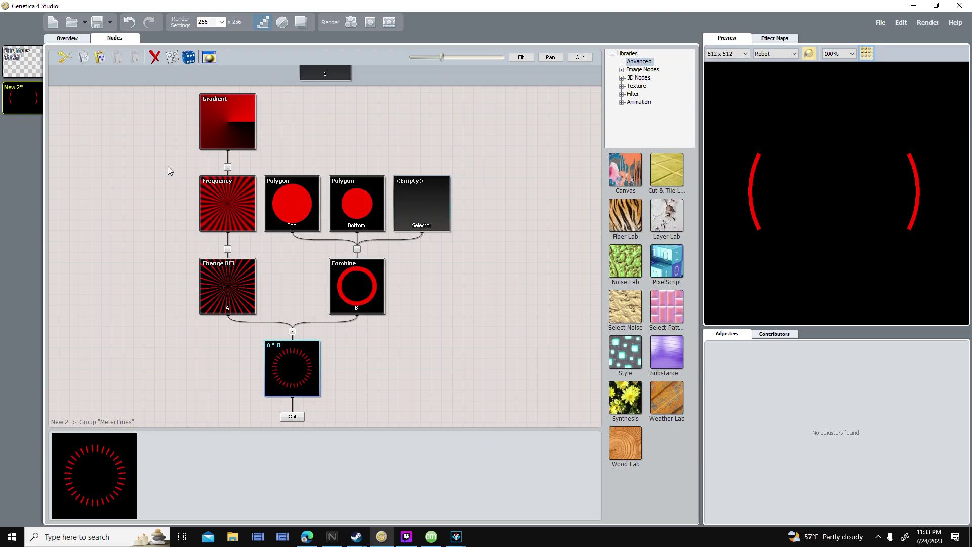
click(226, 119)
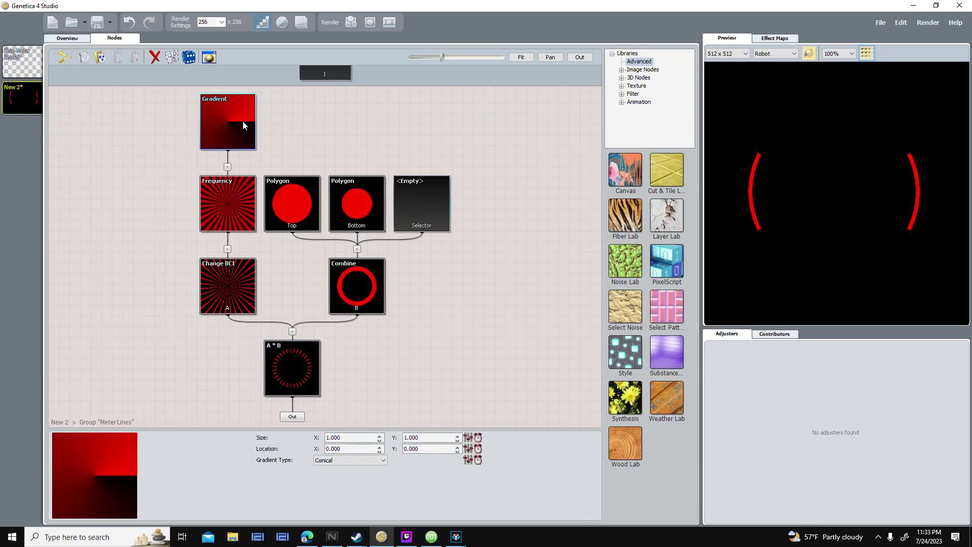
click(217, 194)
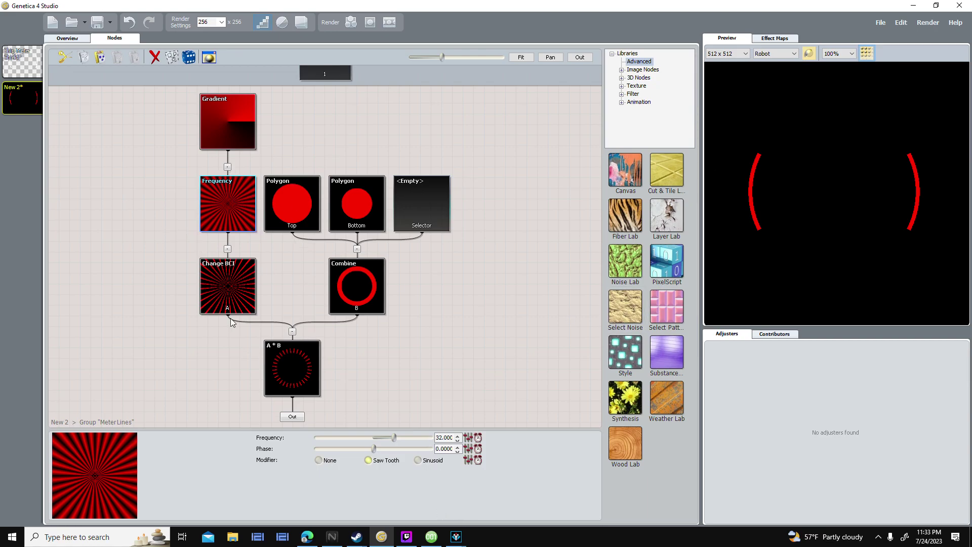
- Inspect the Frequency node's ray pattern enlarged in a floating view and close that view
scroll(215, 203, up, 3)
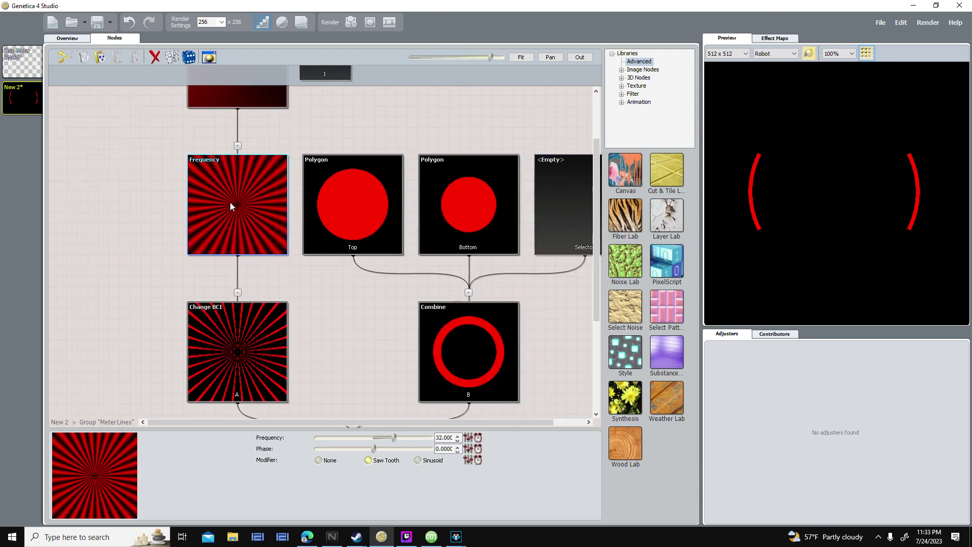
right_click(230, 202)
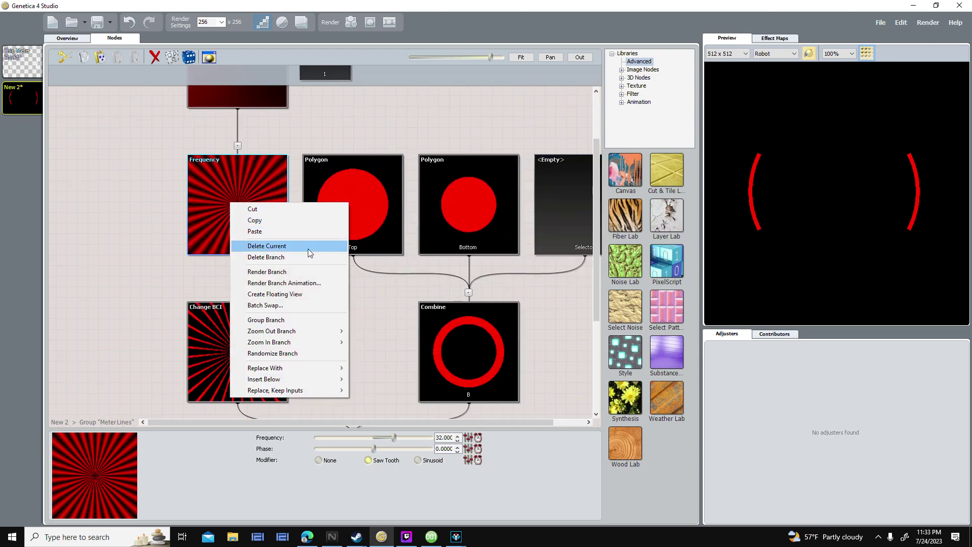
click(306, 293)
drag(212, 23, 450, 74)
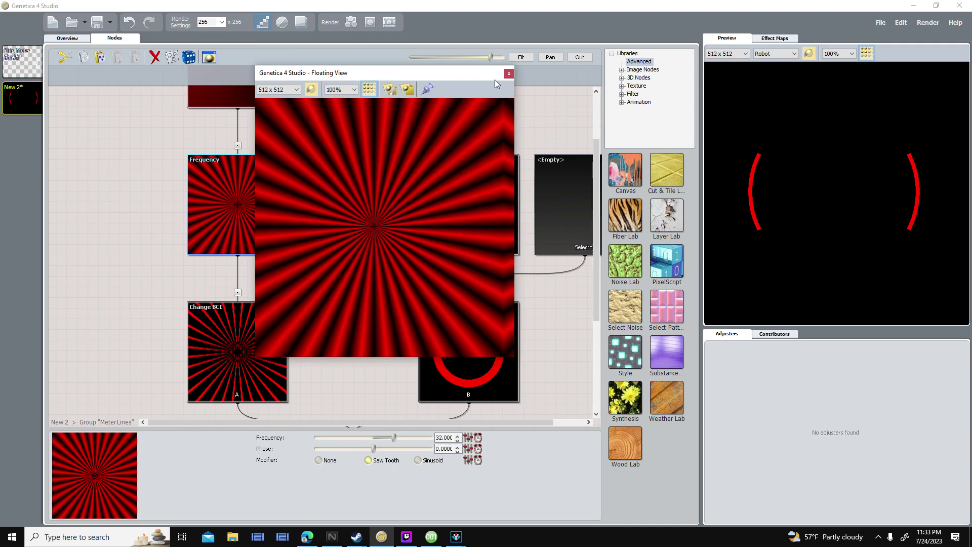
click(509, 74)
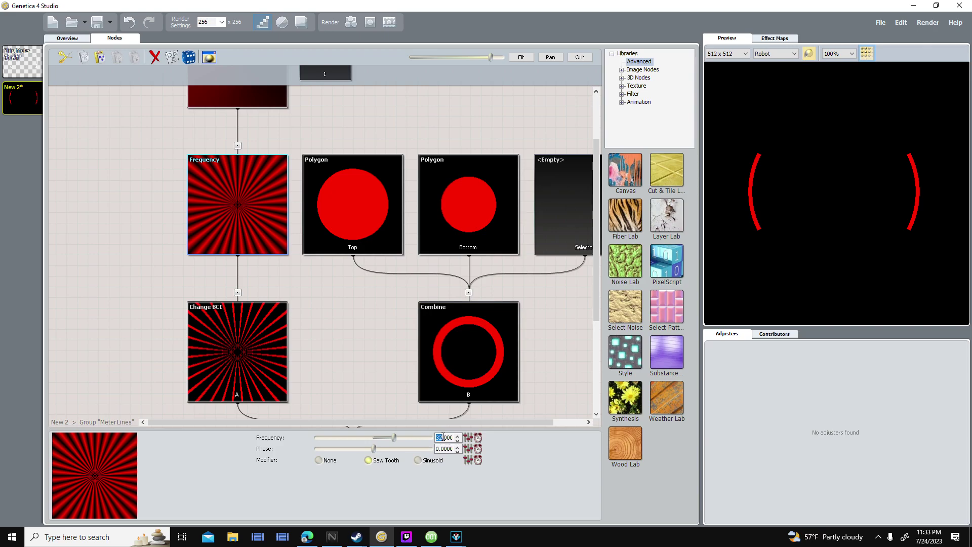
- Test the Frequency node with frequencies of 1 and 2, and restore the frequency to 32
key(Return)
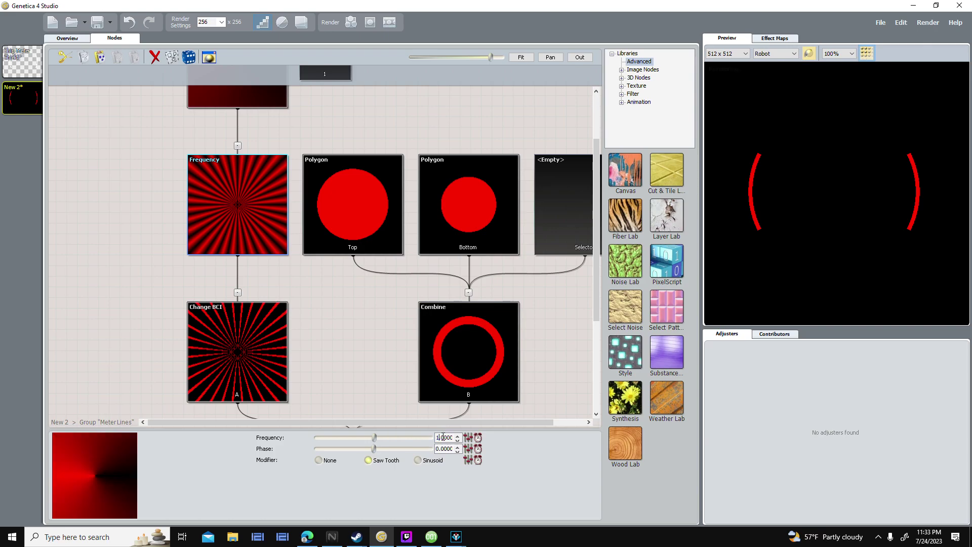
key(Return)
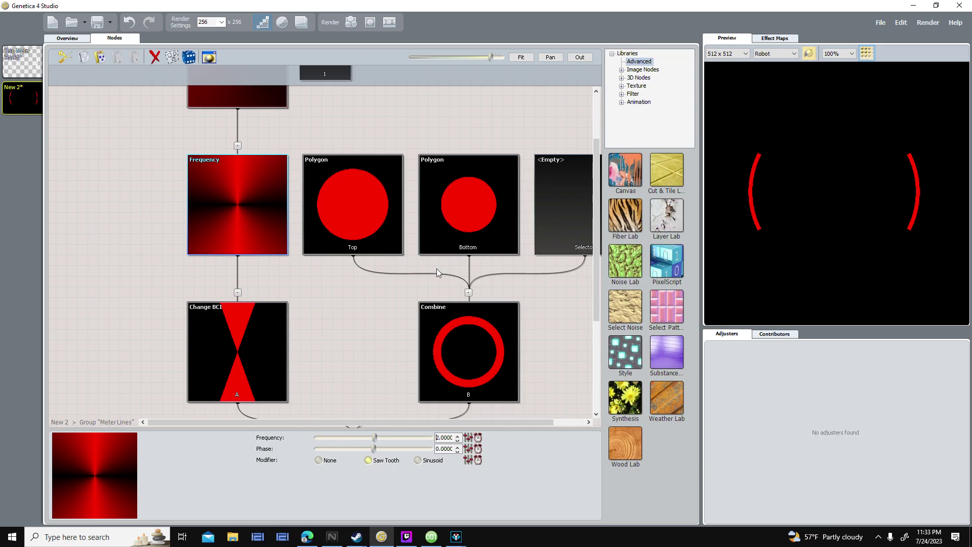
text(3)
key(Return)
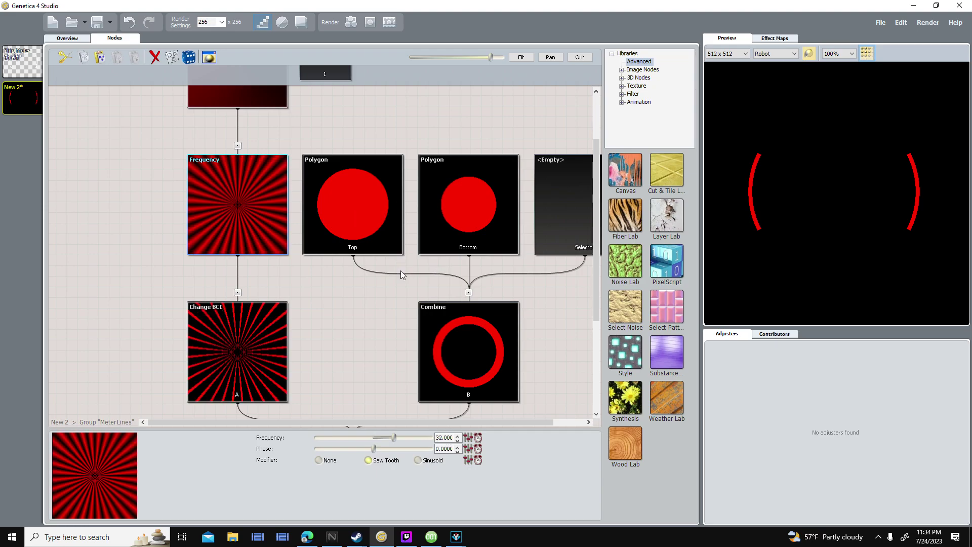
- Examine the two Polygon nodes, the Combine ring, the Change BCI node and the A * B node inside Meter Lines
drag(367, 273, 338, 254)
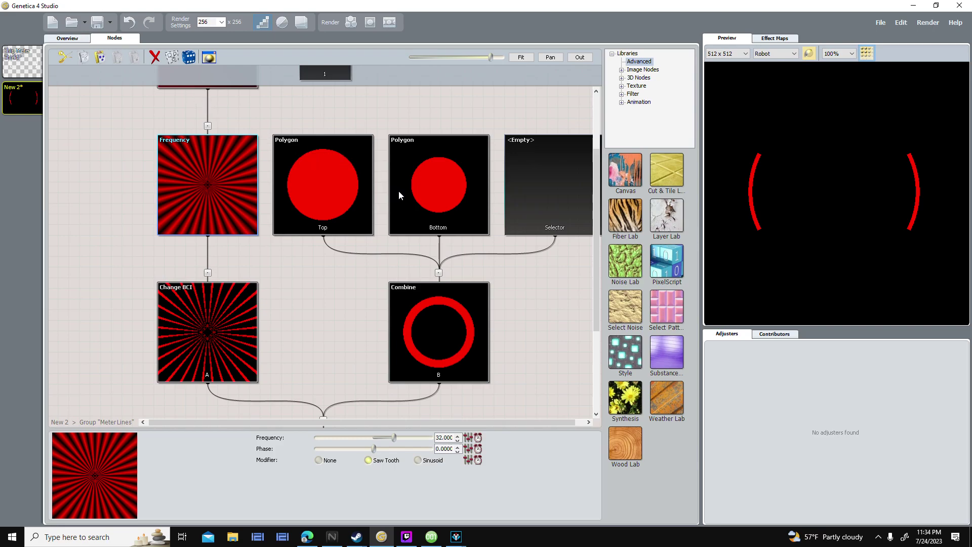
click(367, 182)
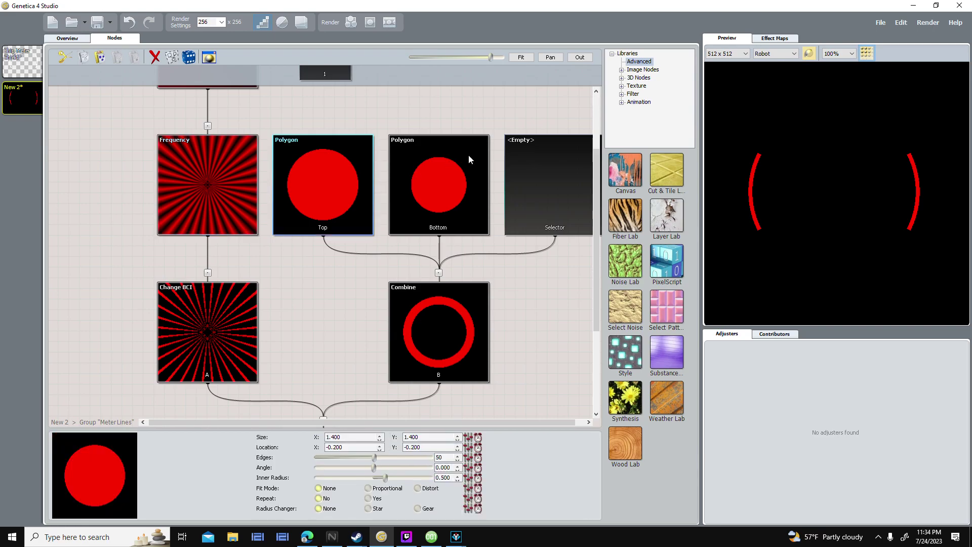
click(430, 187)
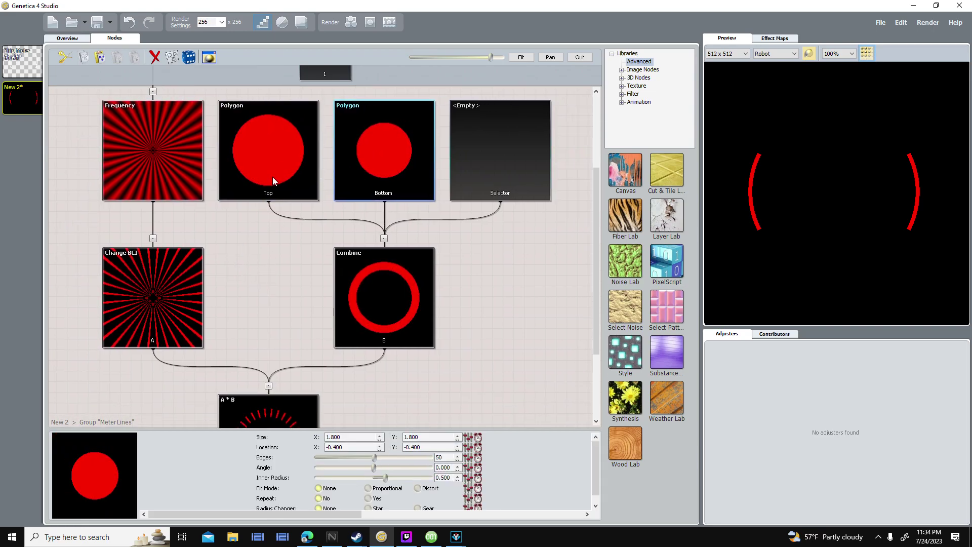
scroll(461, 310, down, 2)
drag(421, 322, 474, 196)
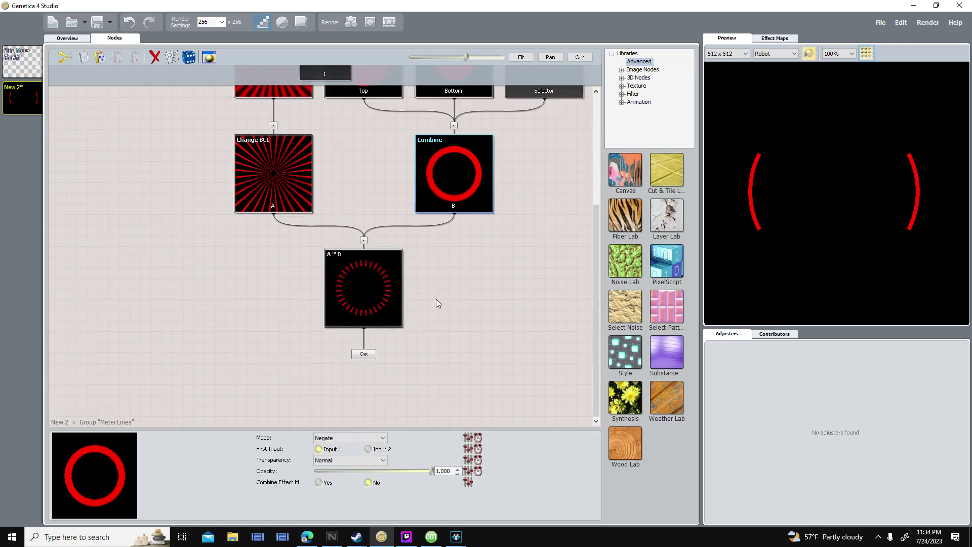
click(357, 294)
click(284, 179)
click(439, 174)
click(336, 253)
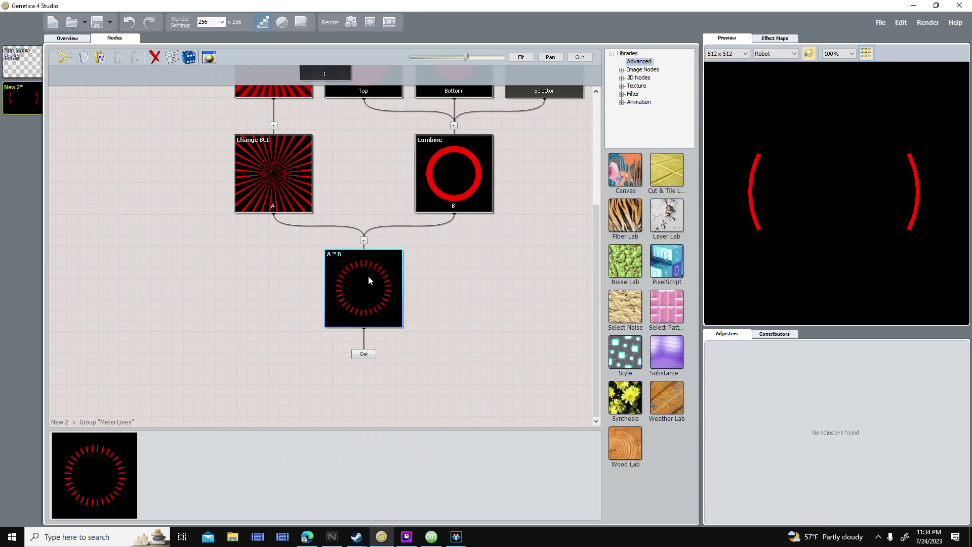
- Leave the Meter Lines group and move it closer to the A * B node in the New 2 graph
click(364, 354)
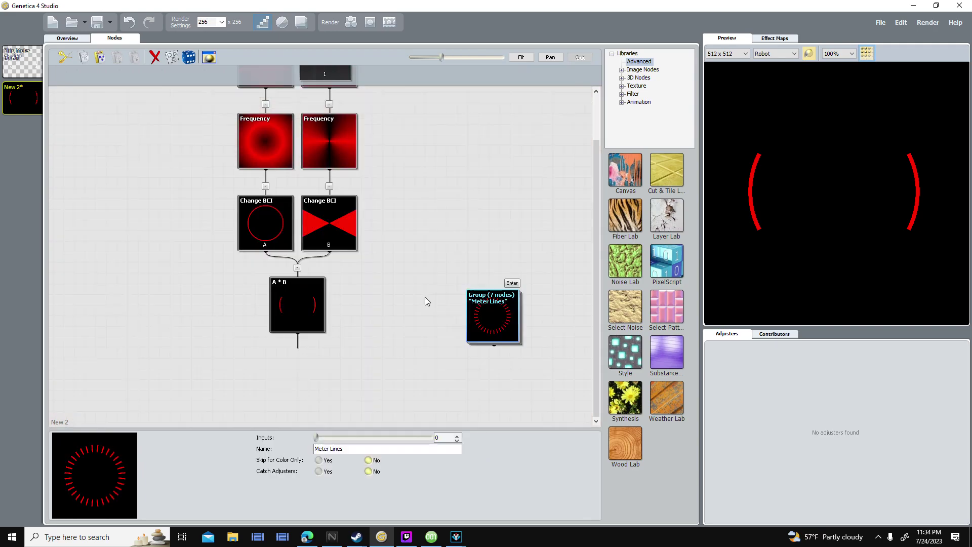
drag(472, 292, 430, 254)
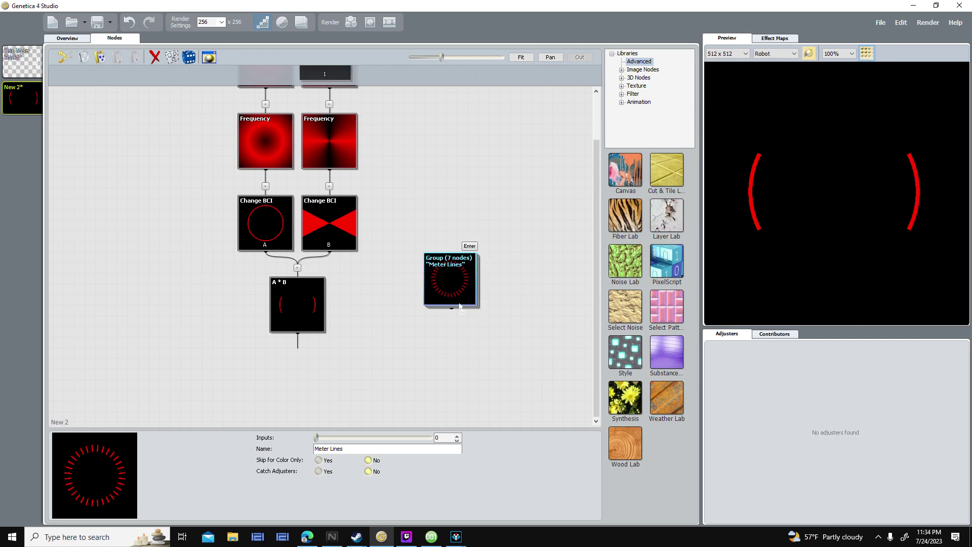
drag(460, 306, 467, 336)
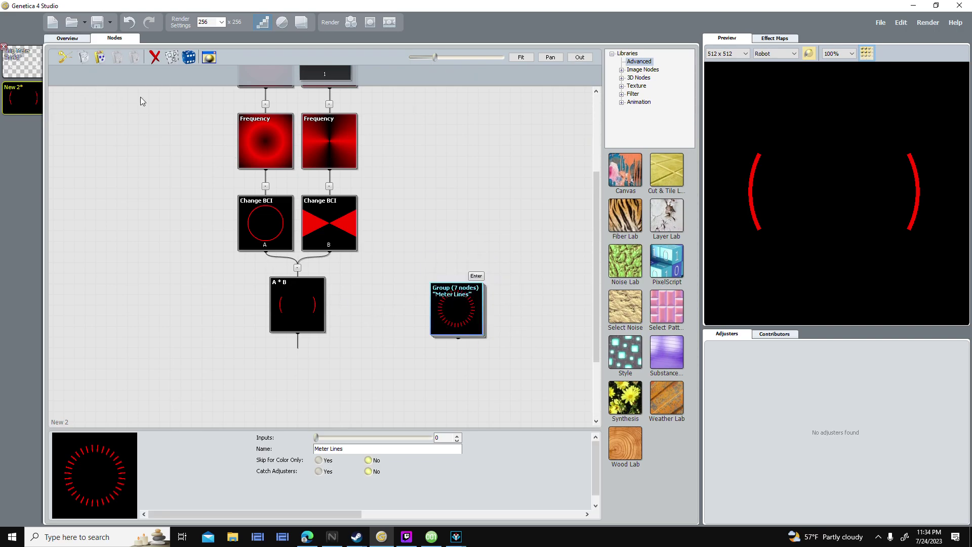
- Check how the Combine node is set up in the Ship Meter Shield graph and return to the New 2 graph
click(22, 60)
click(364, 346)
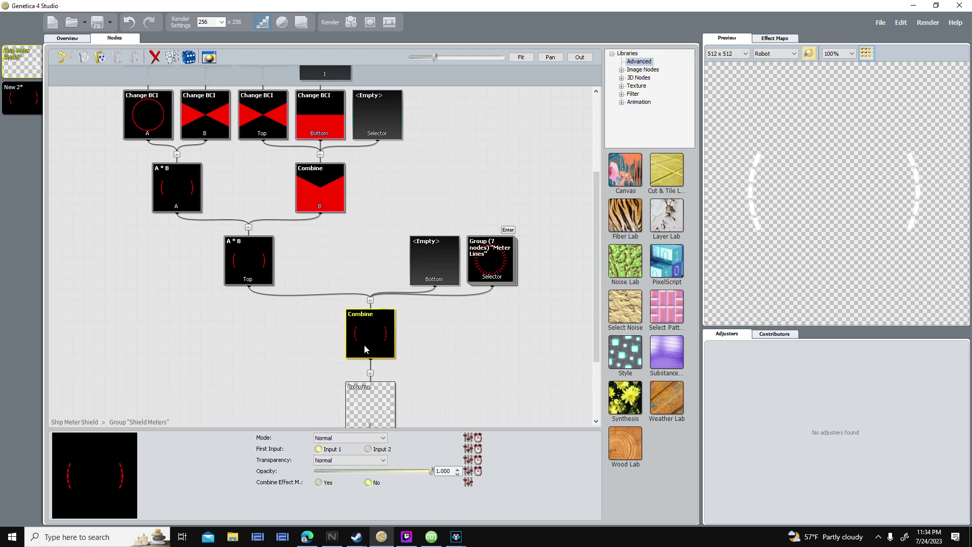
click(13, 100)
- Move the Meter Lines group level with the A * B node and insert a Combine node below A * B
drag(471, 314, 436, 305)
click(297, 311)
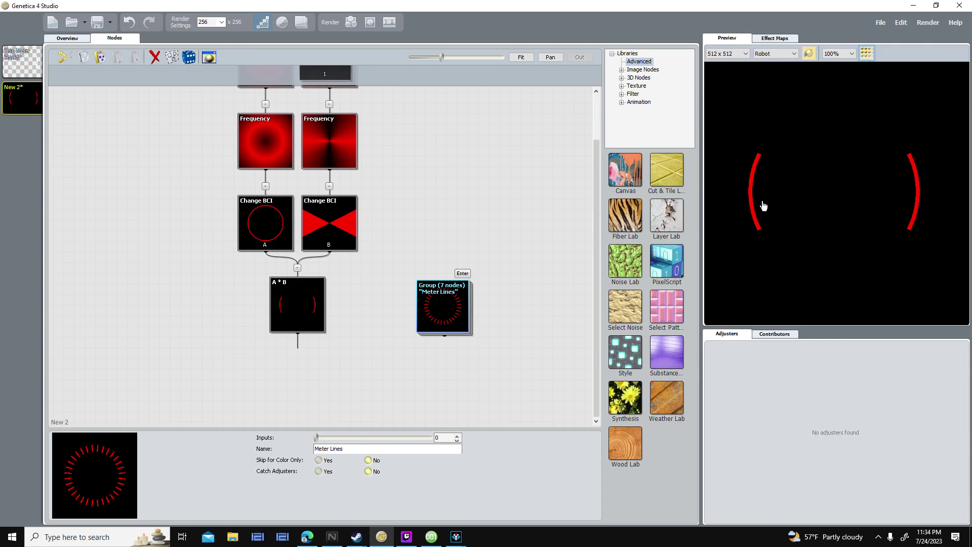
double_click(323, 338)
text(combine)
key(Return)
- Attach the Meter Lines group to the Combine node's Selector input, leaving its Bottom input empty
drag(435, 304, 319, 219)
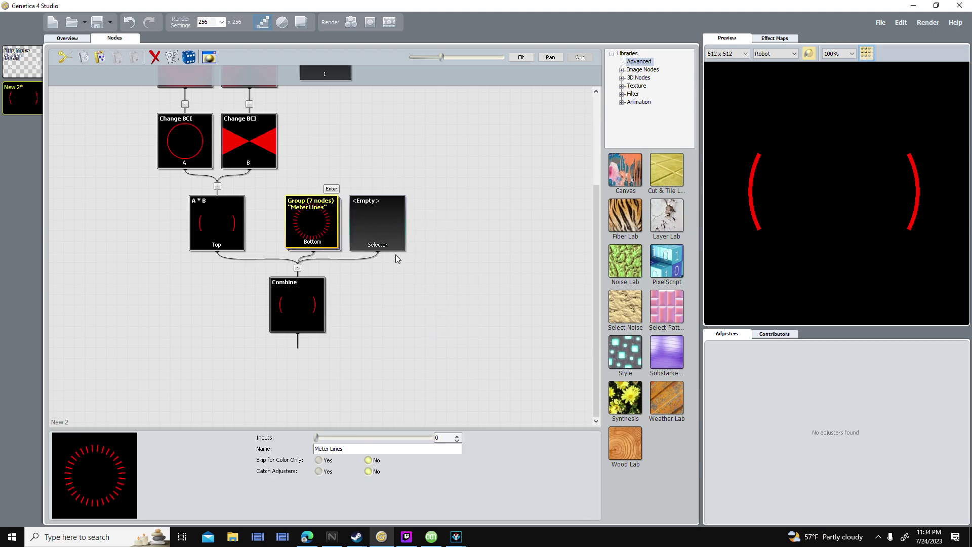
scroll(396, 253, up, 1)
drag(390, 224, 304, 223)
scroll(360, 306, up, 1)
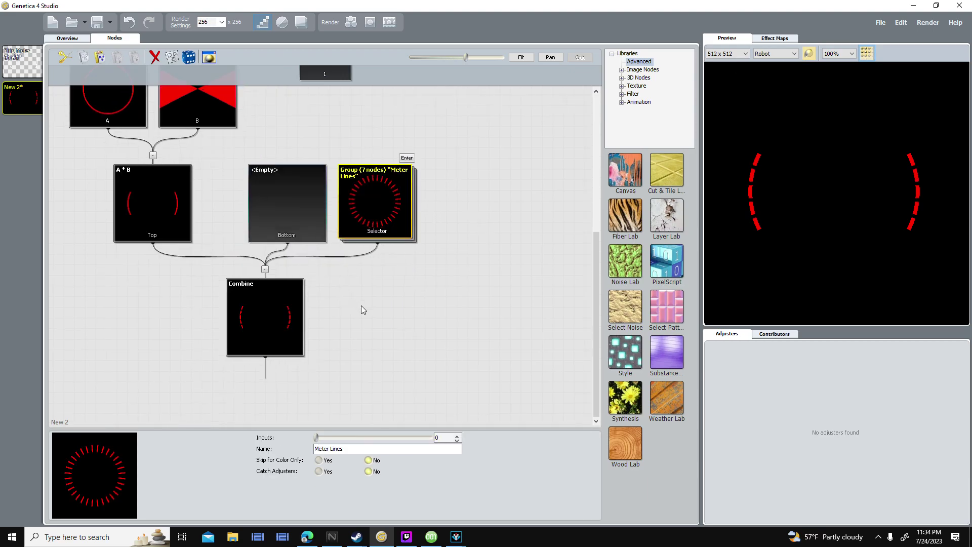
scroll(363, 310, up, 1)
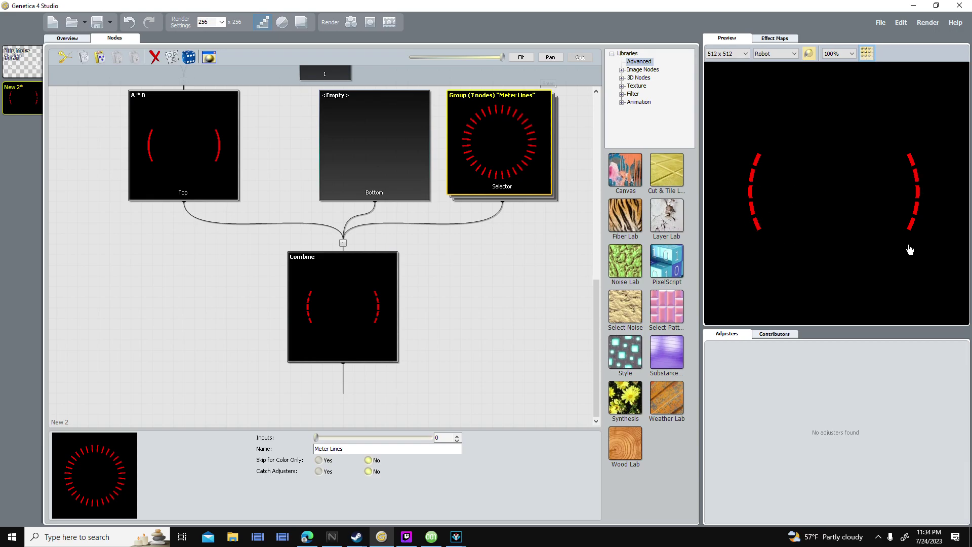
scroll(524, 273, up, 1)
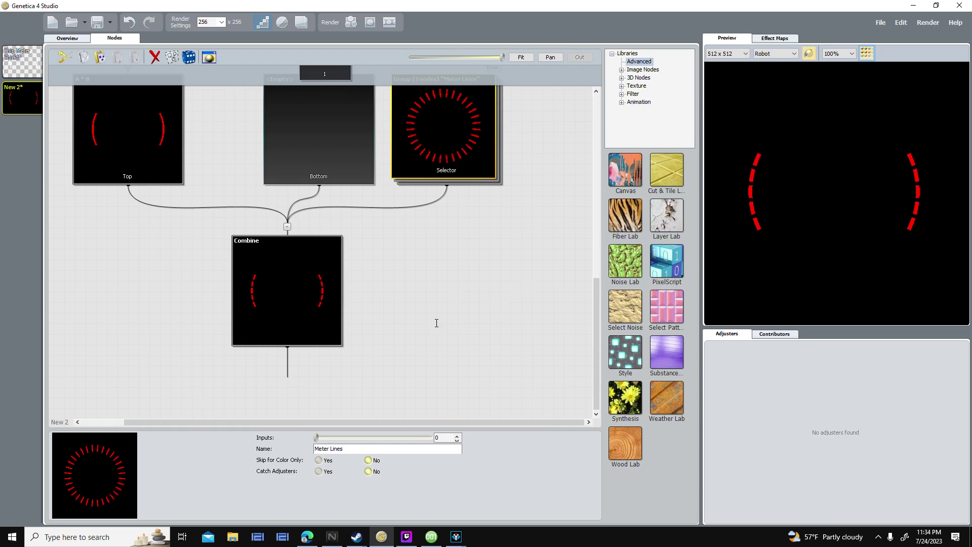
scroll(531, 213, up, 2)
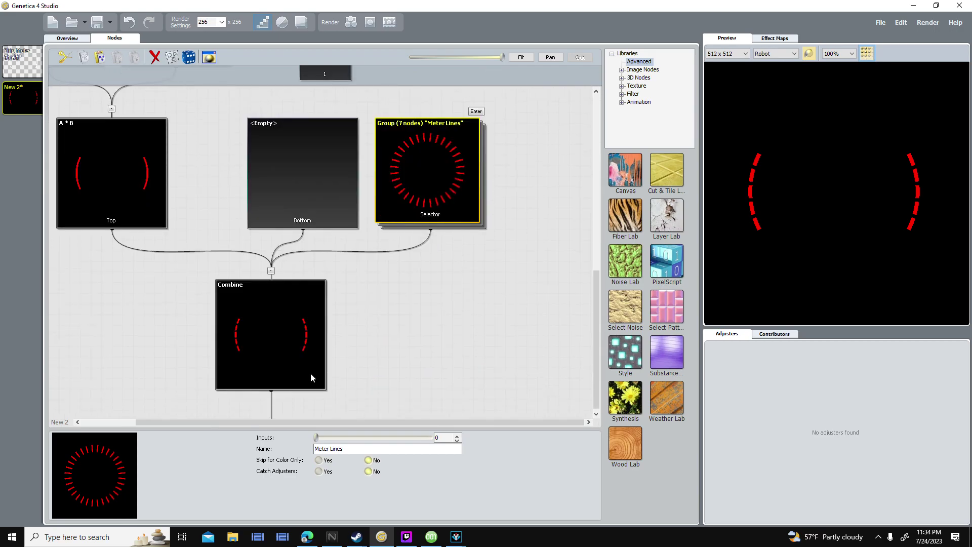
- Return to the Ship Meter Shield graph and check the settings of the Colorize node below Combine
click(26, 73)
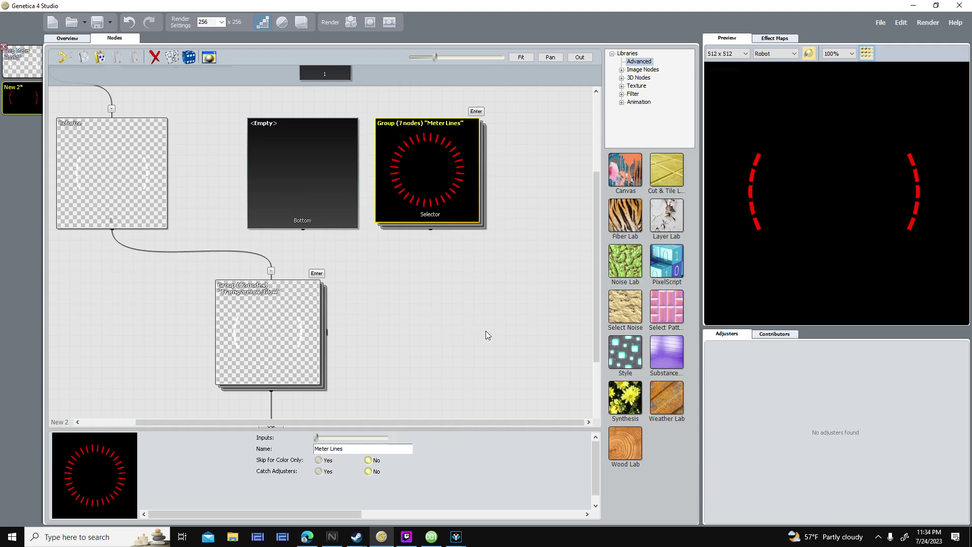
scroll(400, 250, down, 5)
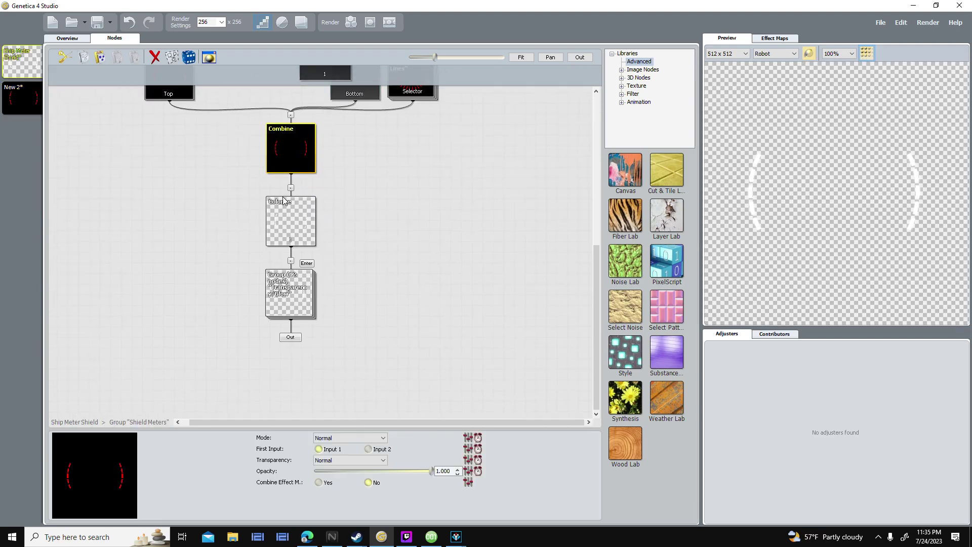
click(274, 233)
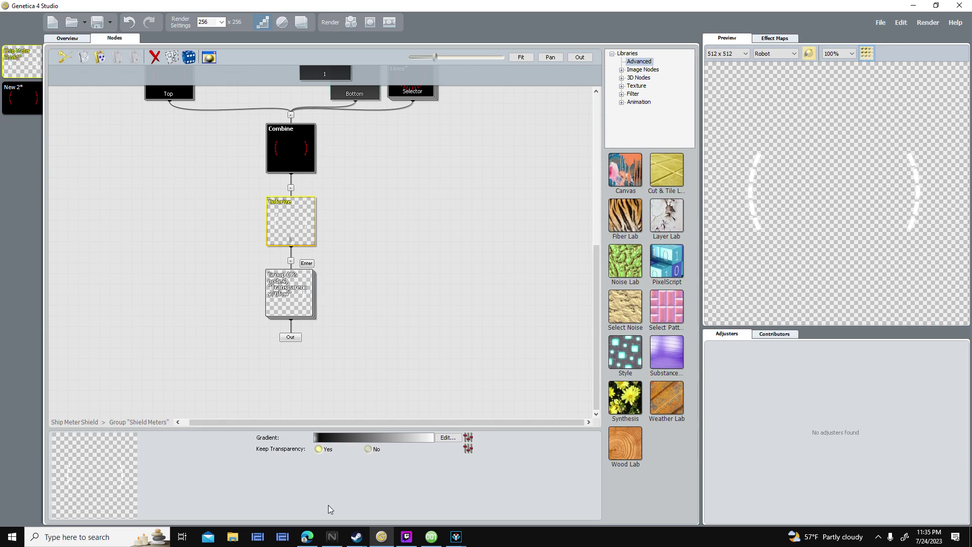
click(435, 539)
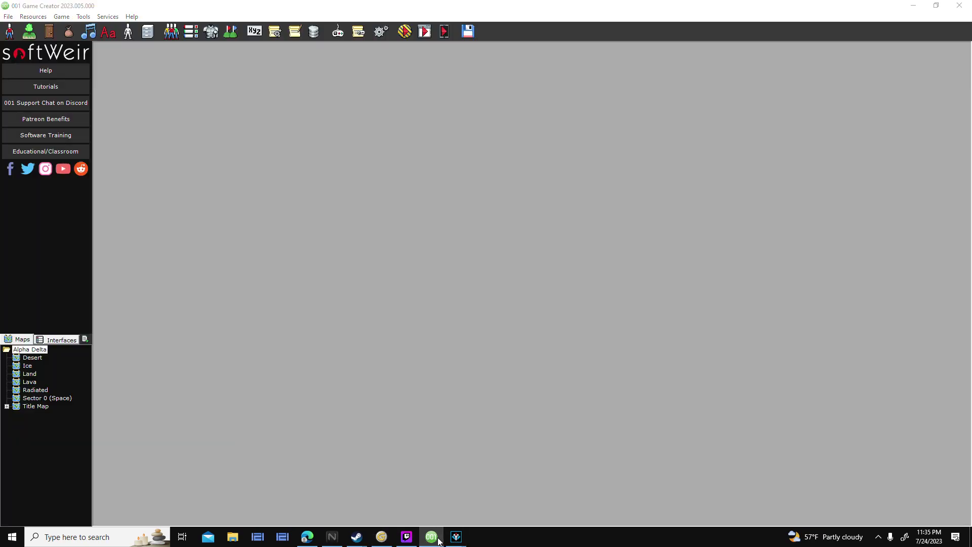
click(308, 538)
click(381, 537)
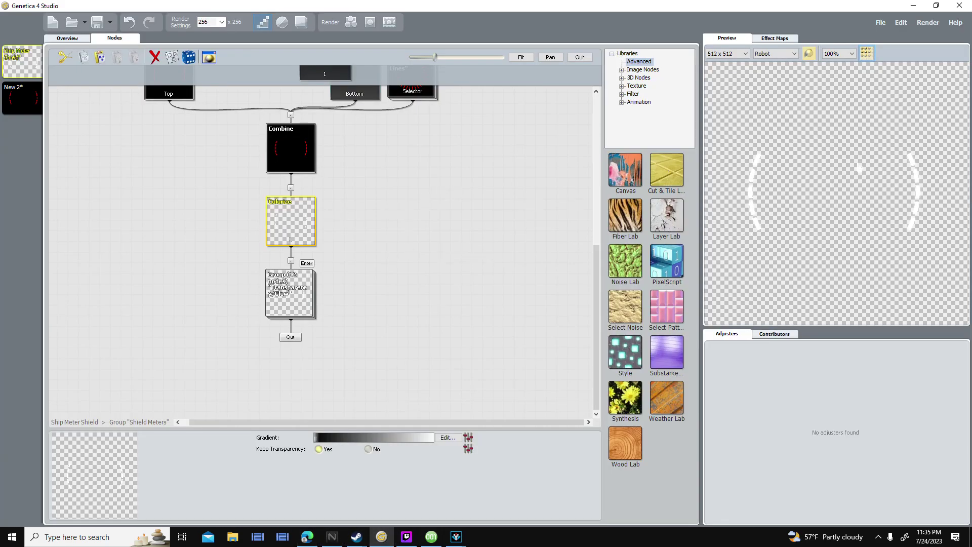
drag(387, 228, 384, 229)
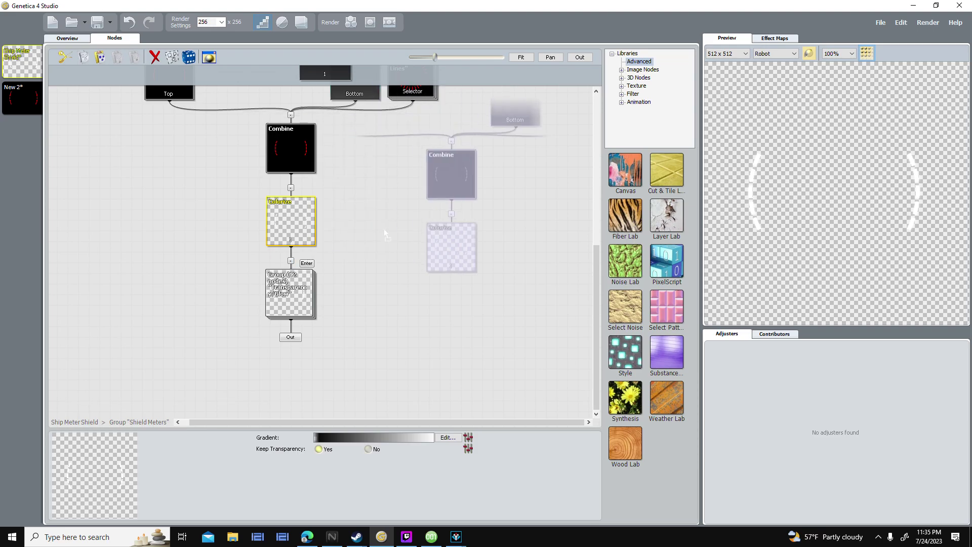
- Copy the Transparency/Glow group from the Ship Meter Shield graph and return to the New 2 graph
click(297, 295)
right_click(297, 296)
click(325, 314)
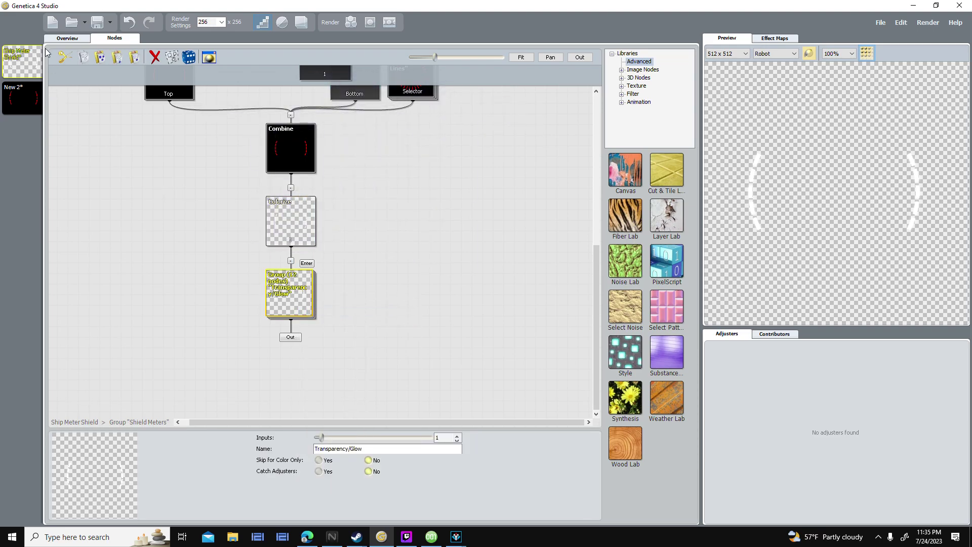
click(23, 94)
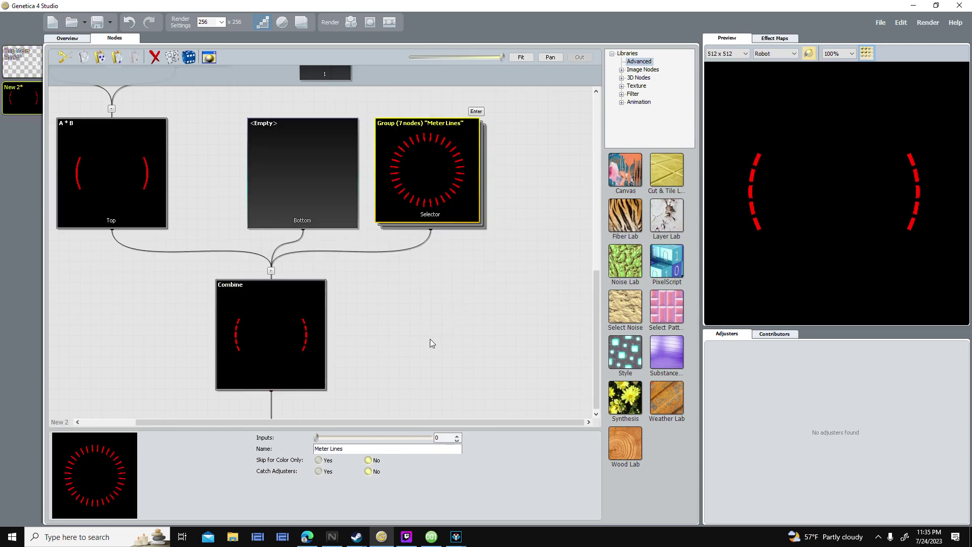
- Move the Combine node tree aside in New 2 and paste the copied Transparency/Glow group in its place
scroll(436, 335, down, 5)
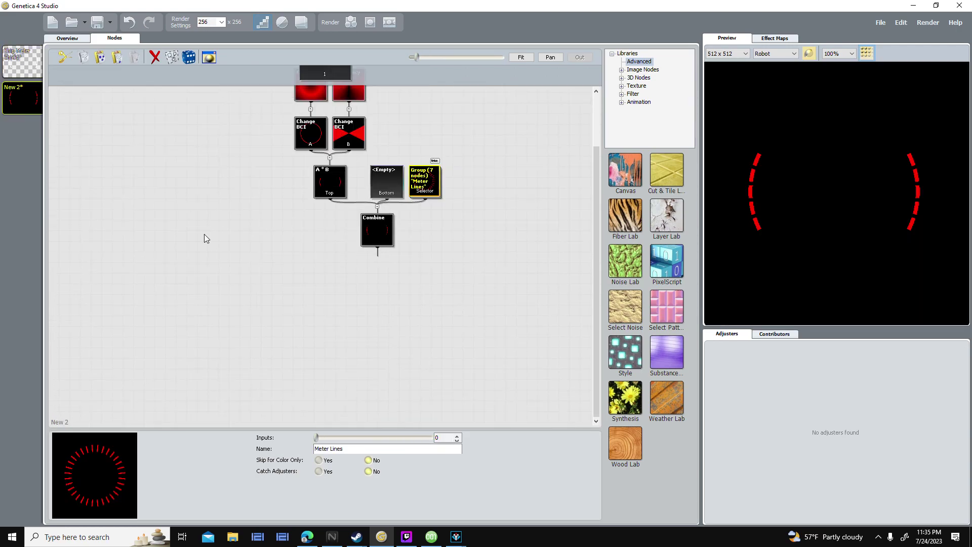
drag(387, 232, 204, 237)
right_click(383, 231)
click(430, 235)
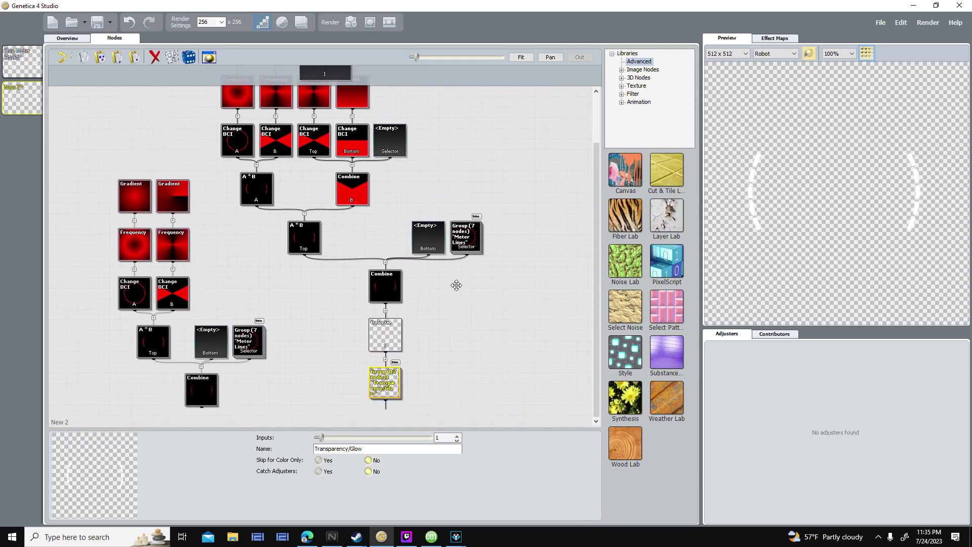
- Remove the nodes pasted above the Transparency/Glow group and attach the existing Combine tree to the group's input
double_click(391, 275)
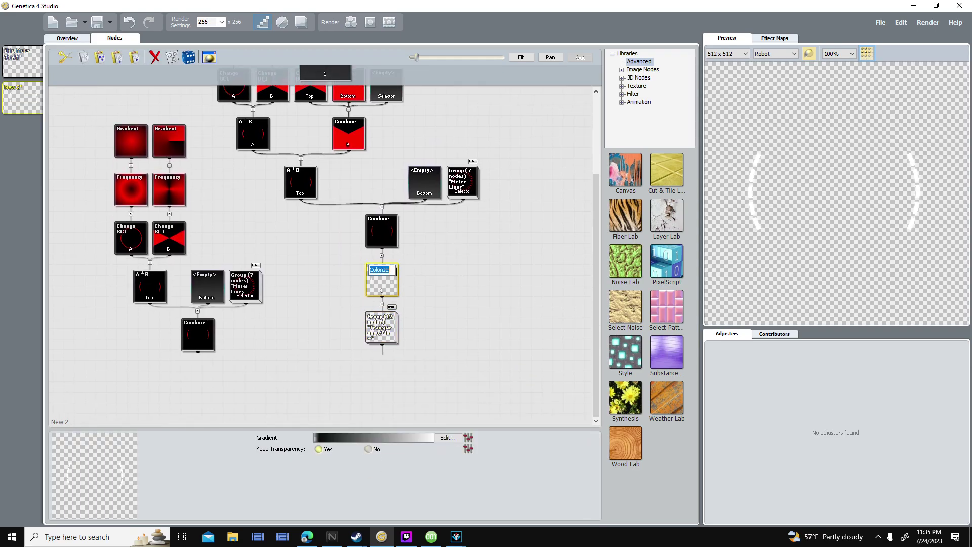
key(ctrl+z)
key(ctrl+z)
key(ctrl+z)
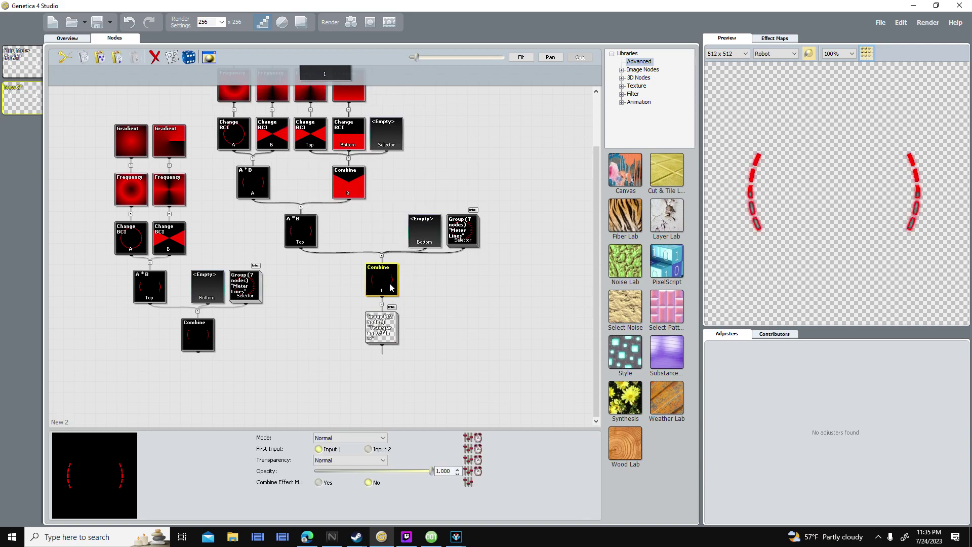
key(ctrl+z)
key(ctrl+z)
key(ctrl+z)
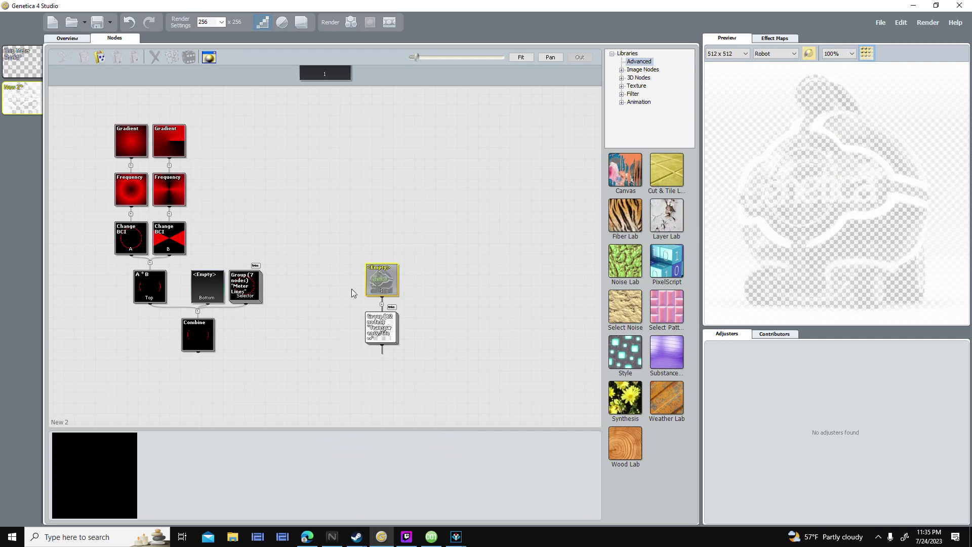
drag(205, 344, 427, 312)
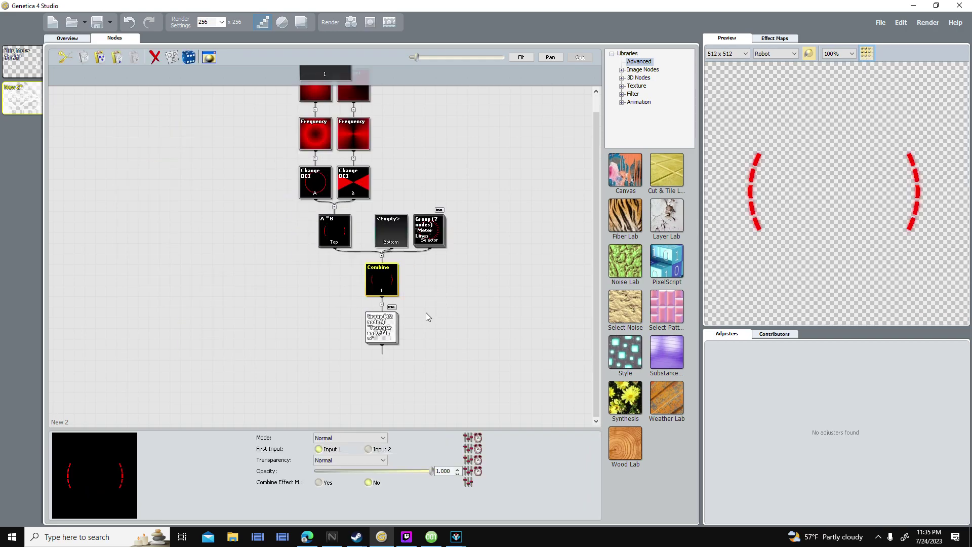
- Enter the Transparency/Glow group and check the settings of its Solid Color node
scroll(458, 303, up, 2)
click(349, 311)
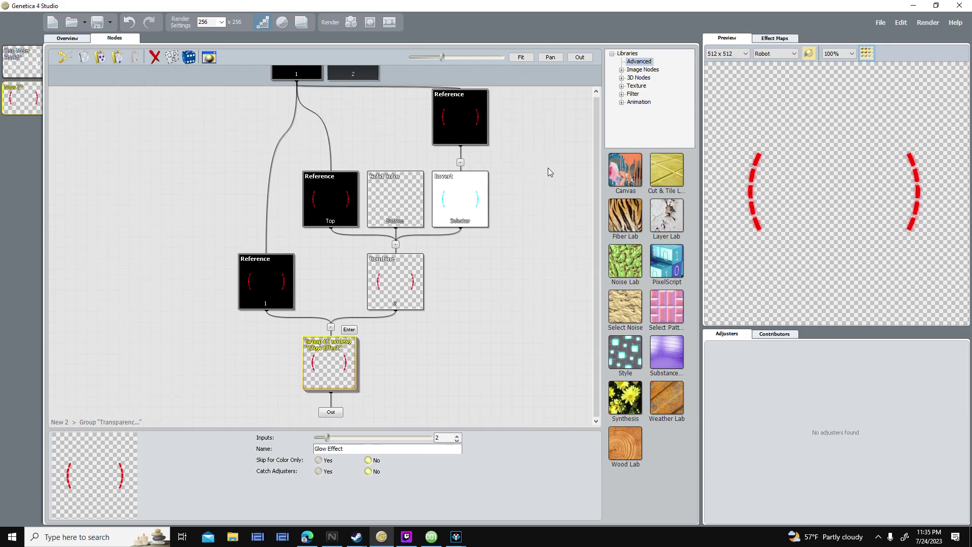
click(395, 189)
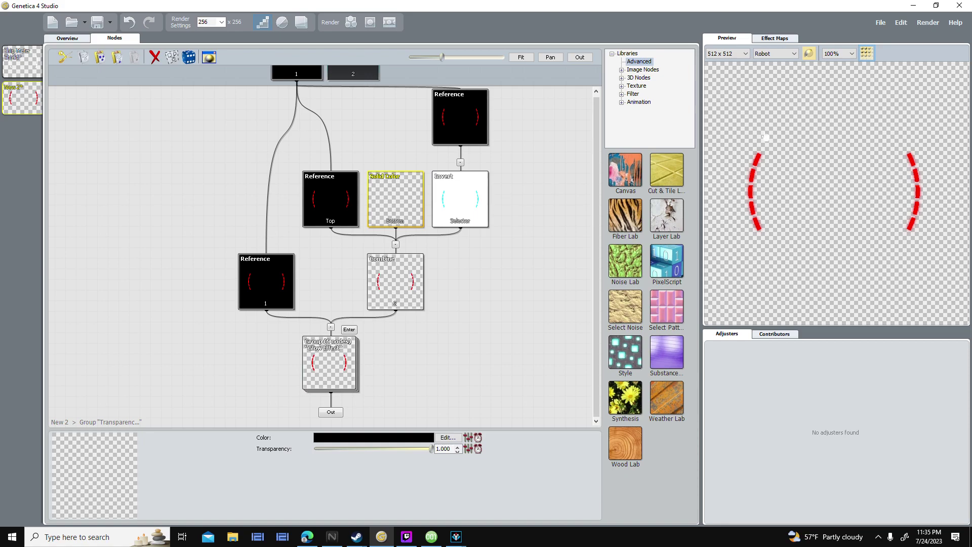
- Try detaching the Solid Color and Top Reference nodes from the Combine node, putting each one back
drag(399, 206, 400, 103)
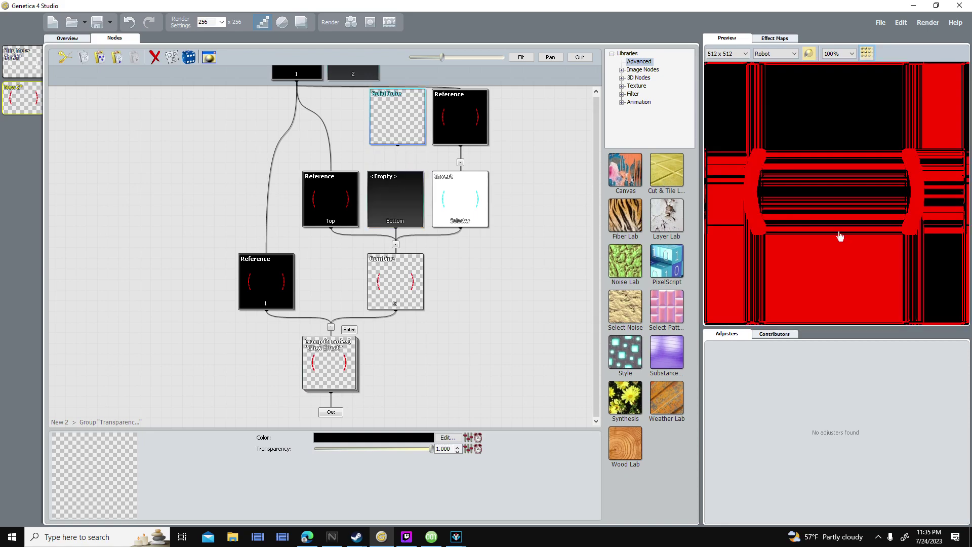
drag(396, 171, 396, 193)
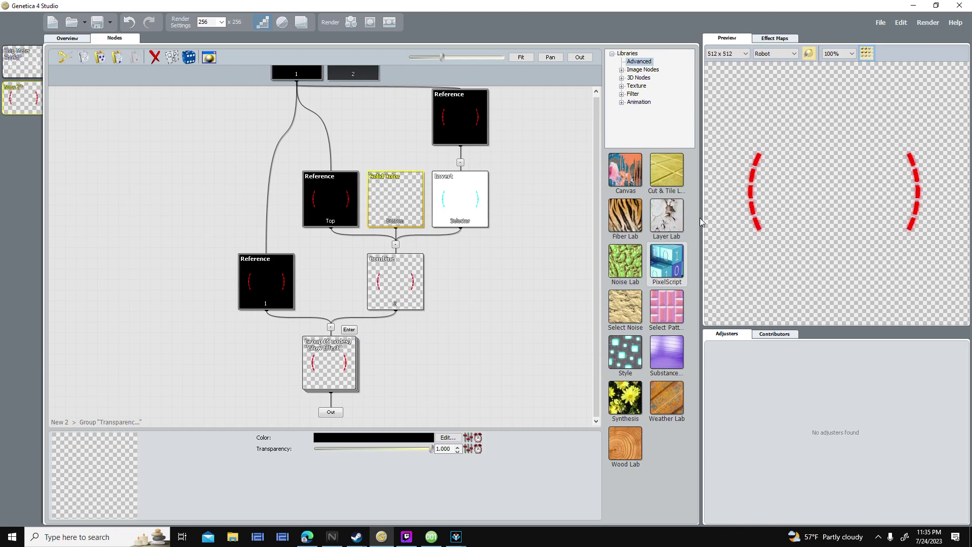
drag(317, 195, 208, 192)
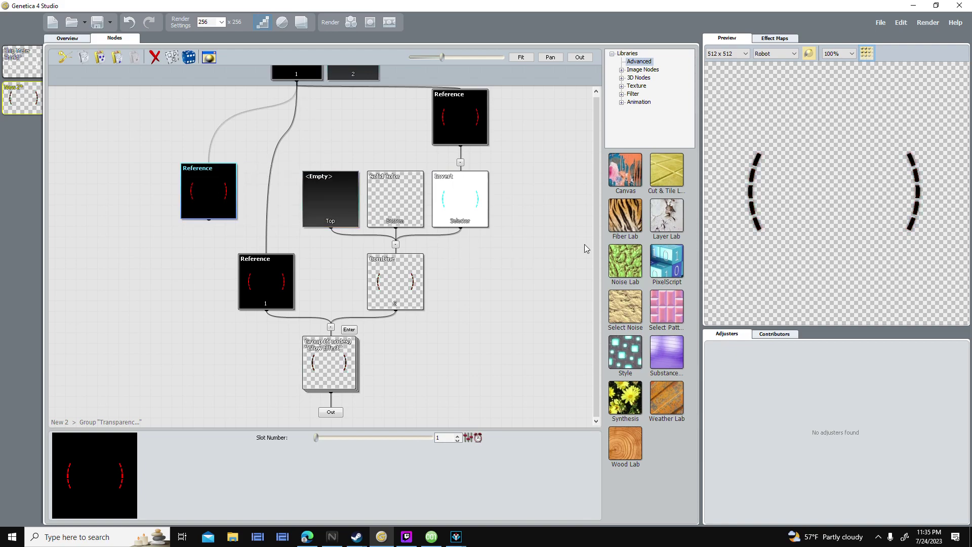
key(ctrl+z)
- Examine the node chain inside the Glow Effect group, including the Reference node on Combine's Bottom input
click(349, 329)
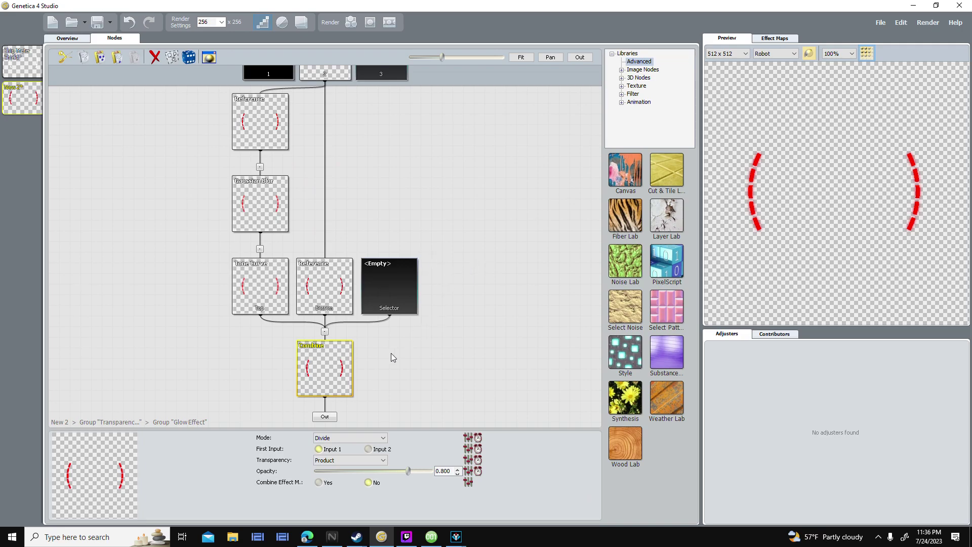
click(334, 417)
scroll(478, 331, up, 3)
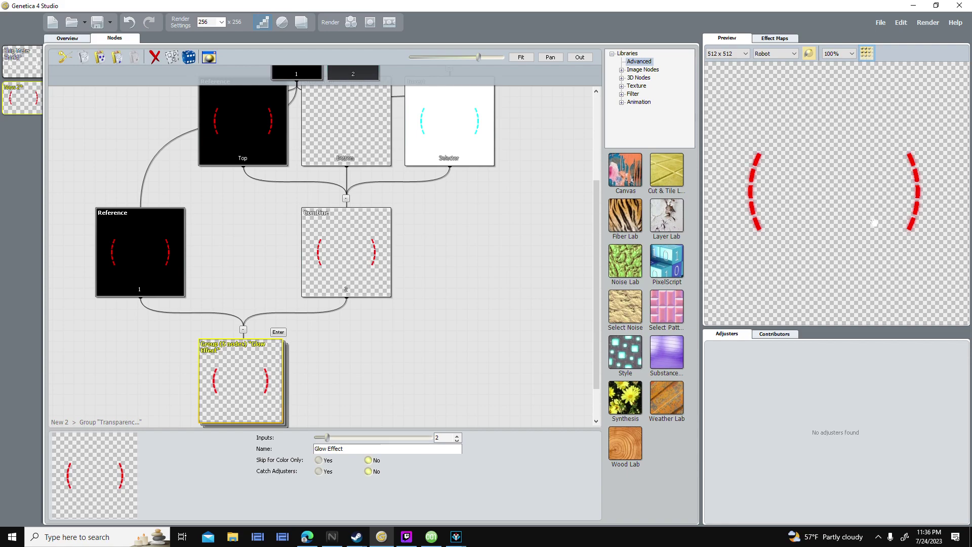
drag(457, 279, 467, 220)
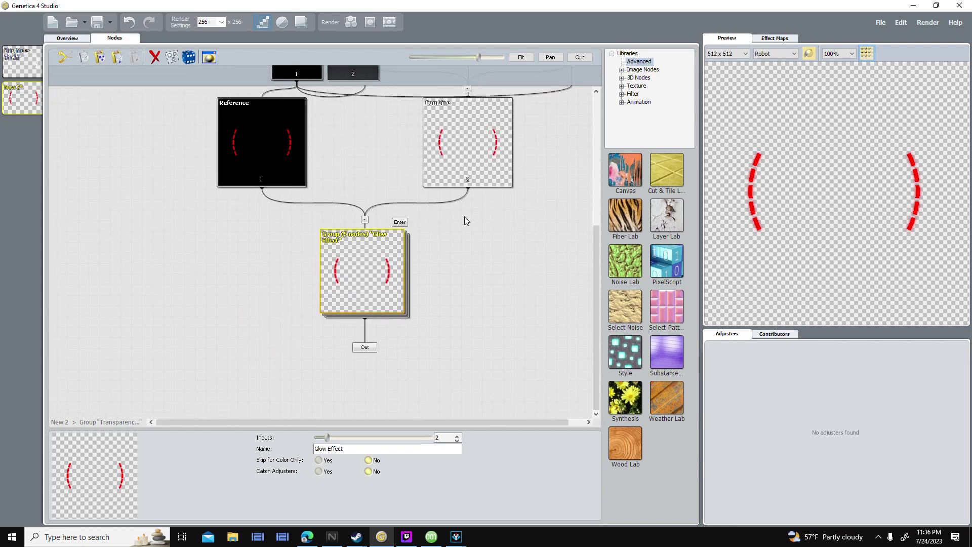
scroll(443, 228, up, 3)
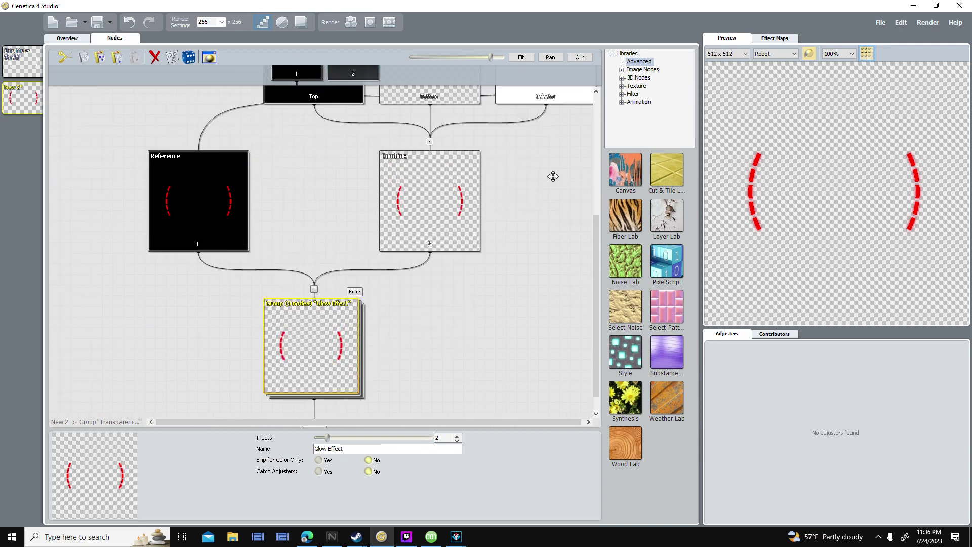
click(344, 339)
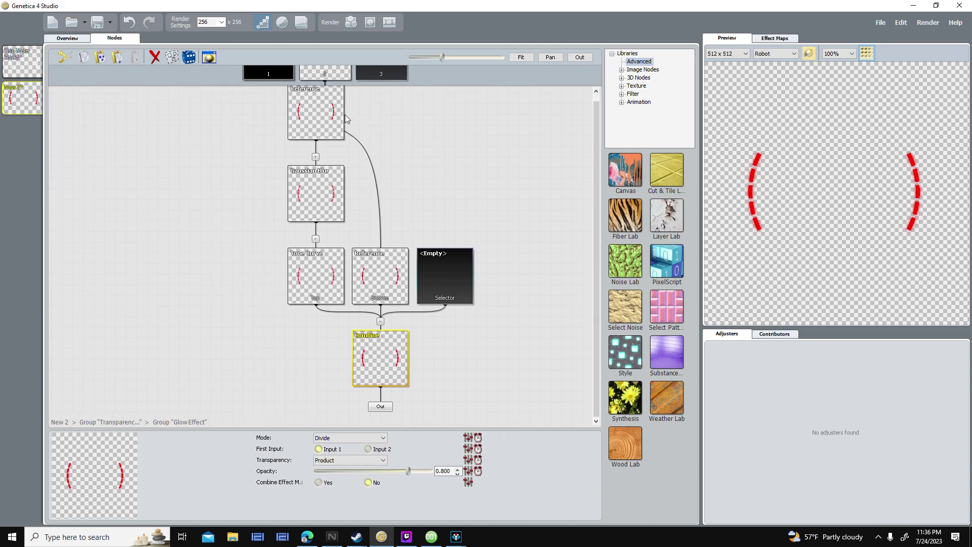
click(344, 118)
scroll(404, 207, up, 2)
click(373, 297)
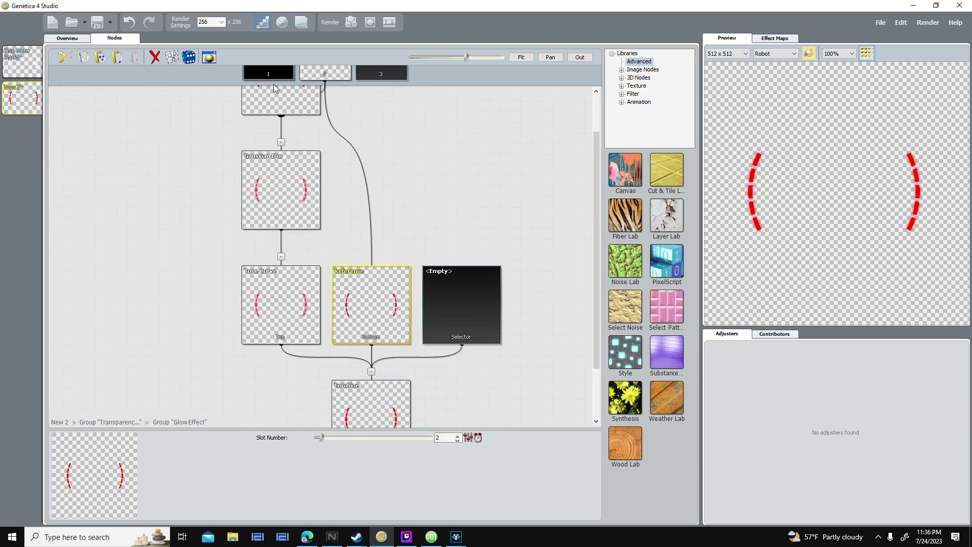
- Link both Reference nodes in the Glow Effect group to input 1
click(277, 97)
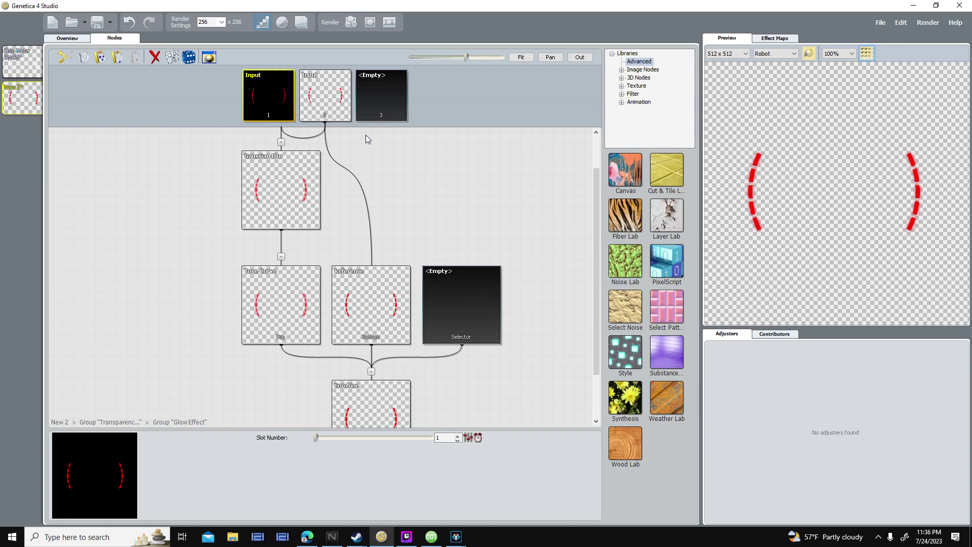
scroll(400, 190, down, 3)
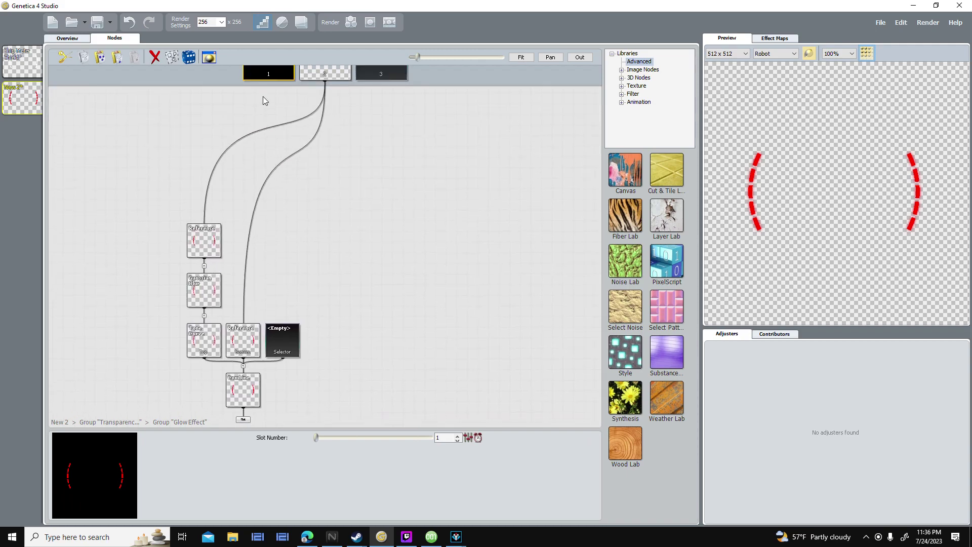
drag(270, 93, 203, 239)
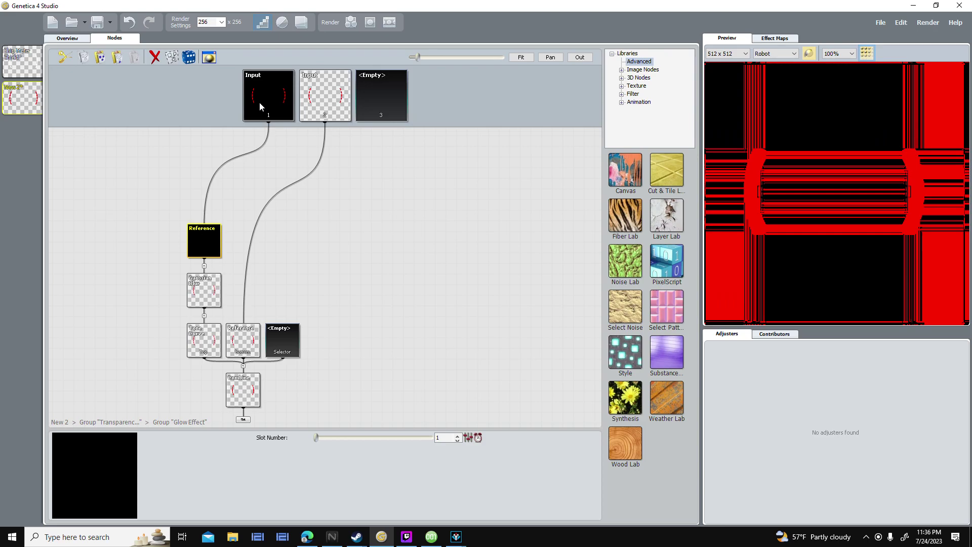
drag(247, 286, 243, 338)
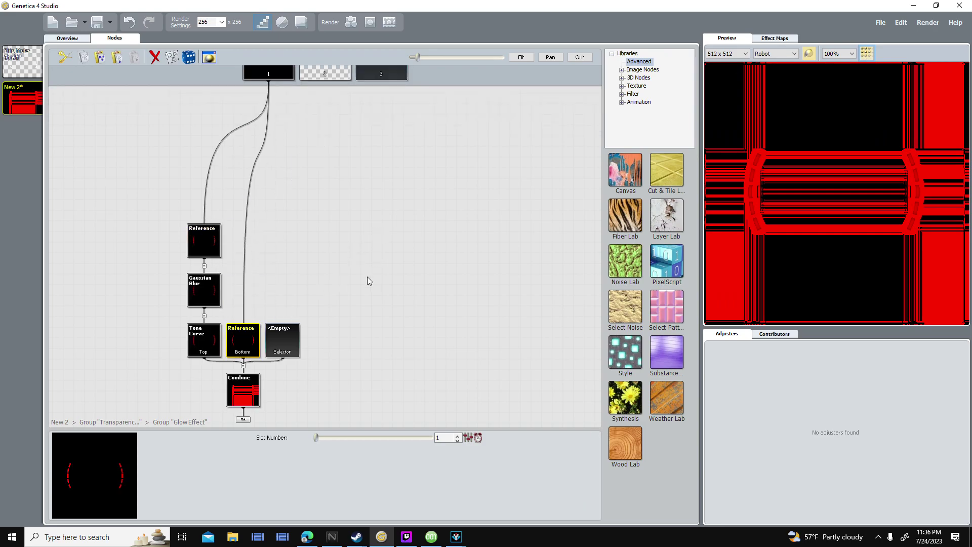
- Set the Glow Effect group's Combine node to Normal mode and inspect the glow on the meter segments in the preview
click(362, 244)
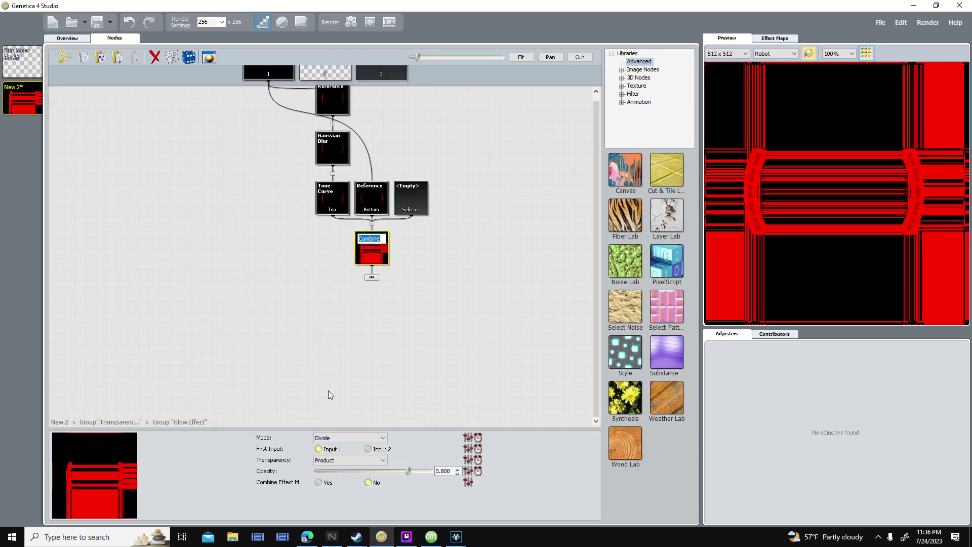
click(342, 436)
click(357, 310)
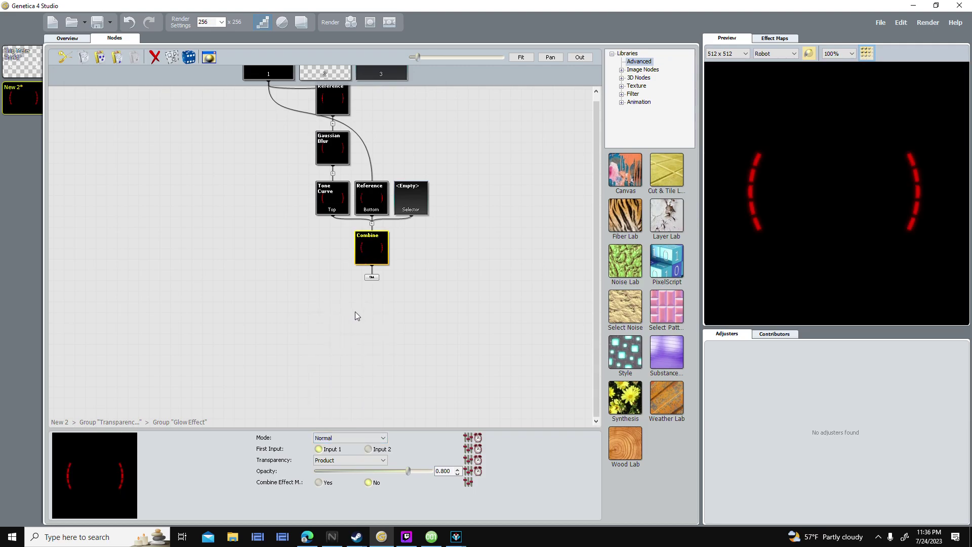
scroll(780, 187, up, 1)
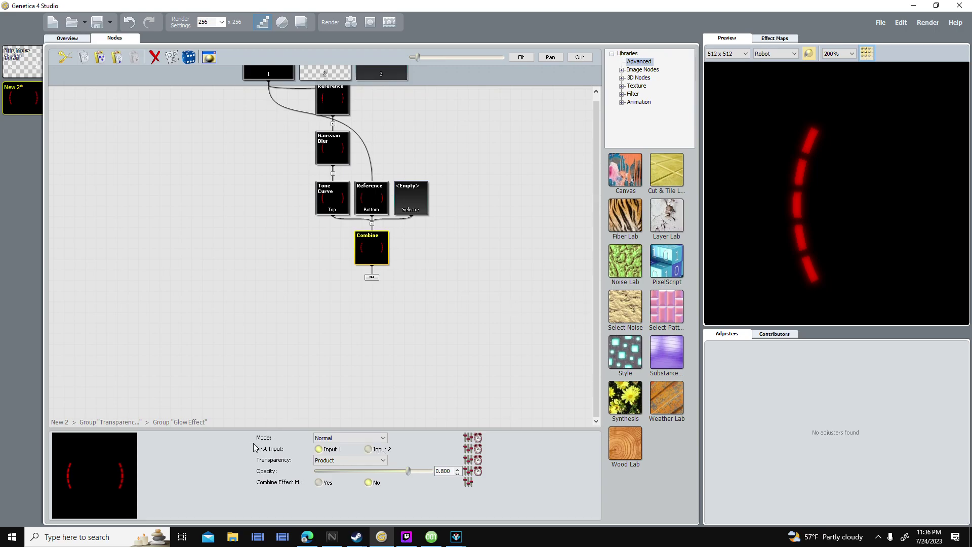
scroll(877, 176, down, 2)
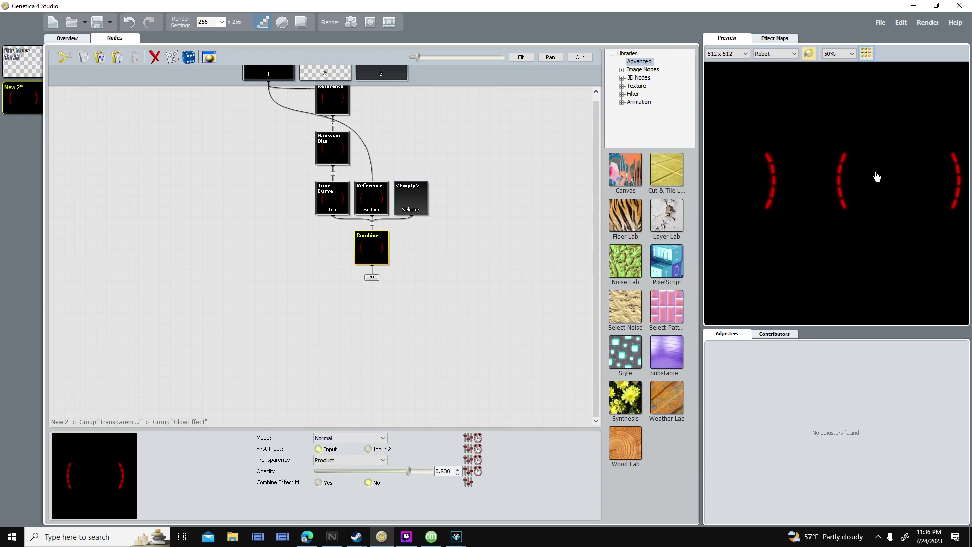
scroll(846, 205, up, 1)
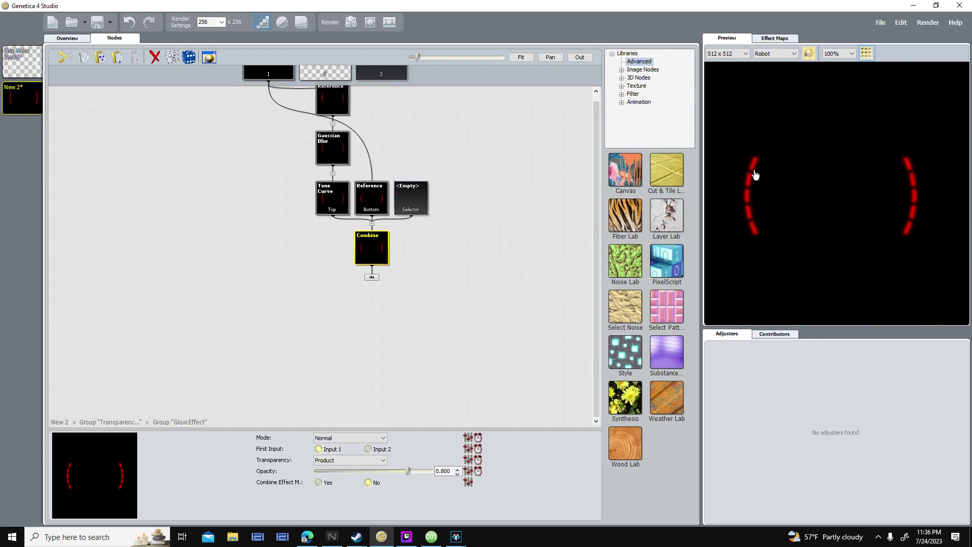
scroll(872, 194, up, 1)
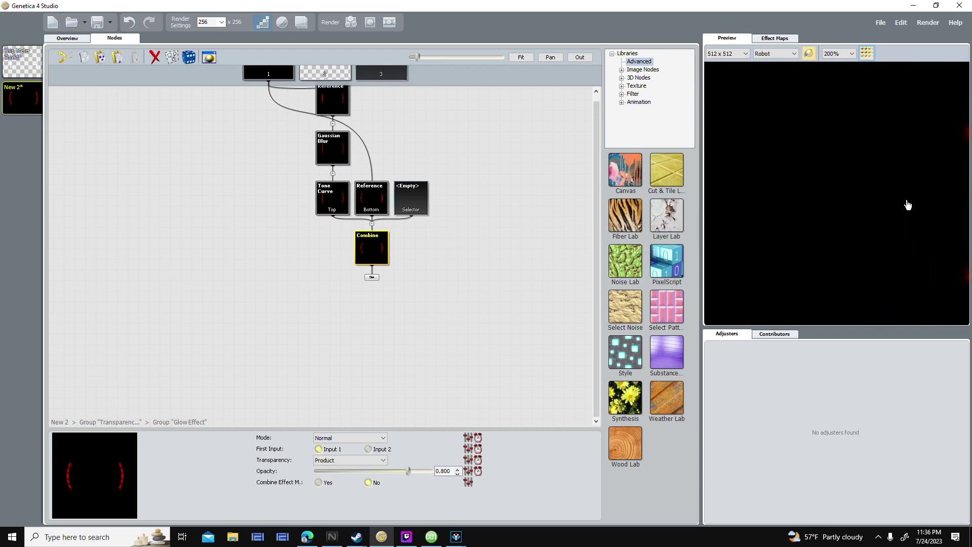
- Inspect the Gaussian Blur node's output enlarged in a floating view, and close that view
scroll(545, 226, up, 3)
scroll(482, 295, up, 2)
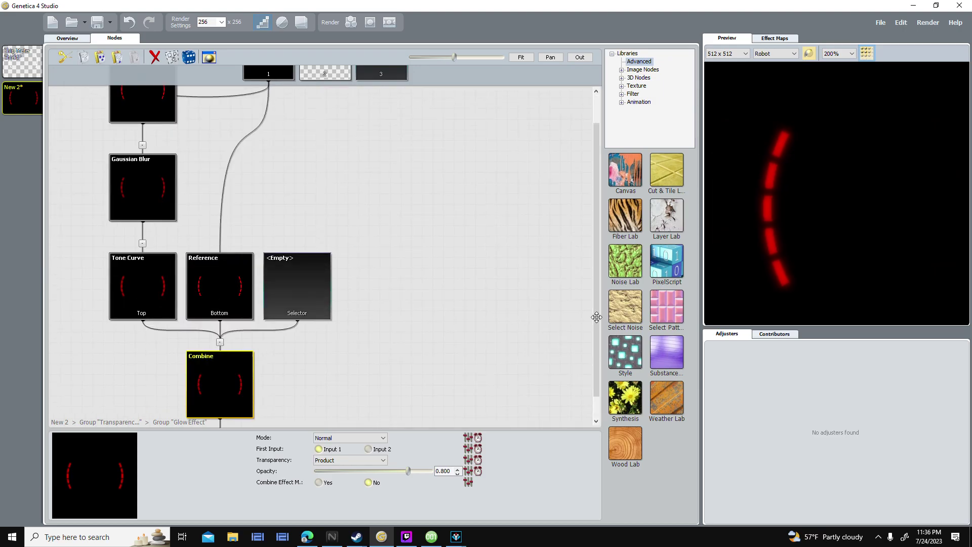
click(362, 233)
right_click(353, 224)
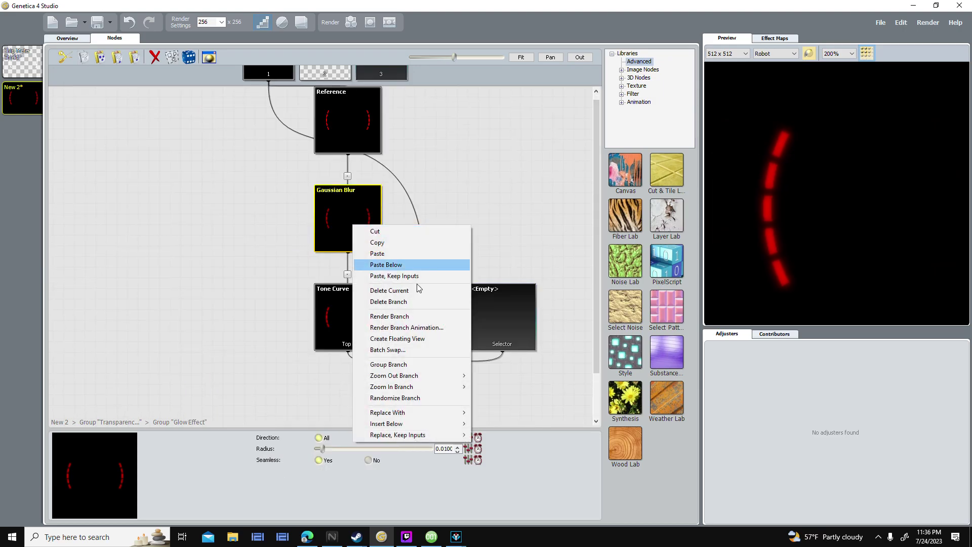
click(425, 339)
scroll(102, 197, up, 2)
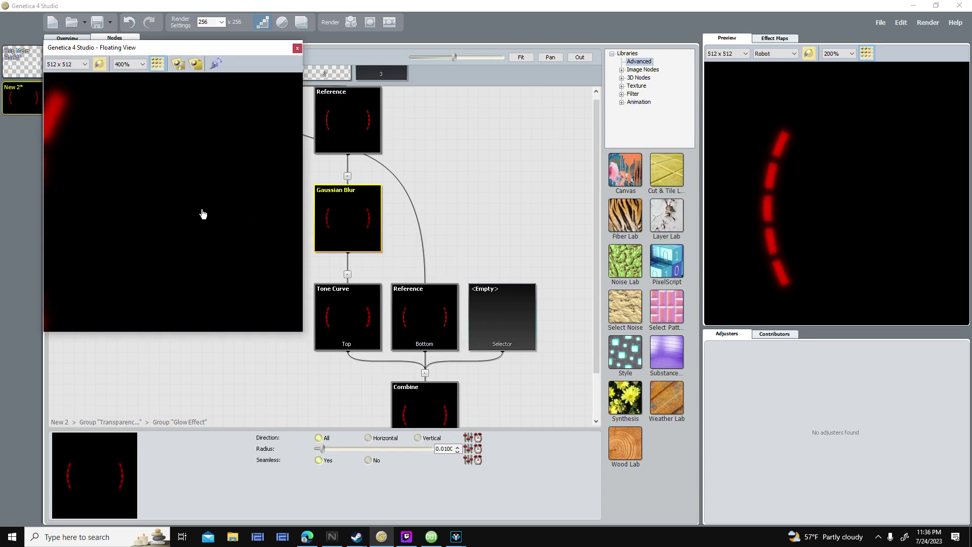
click(297, 49)
- Examine the settings of the Tone Curve, Reference and Combine nodes in the Glow Effect group
click(347, 136)
click(361, 326)
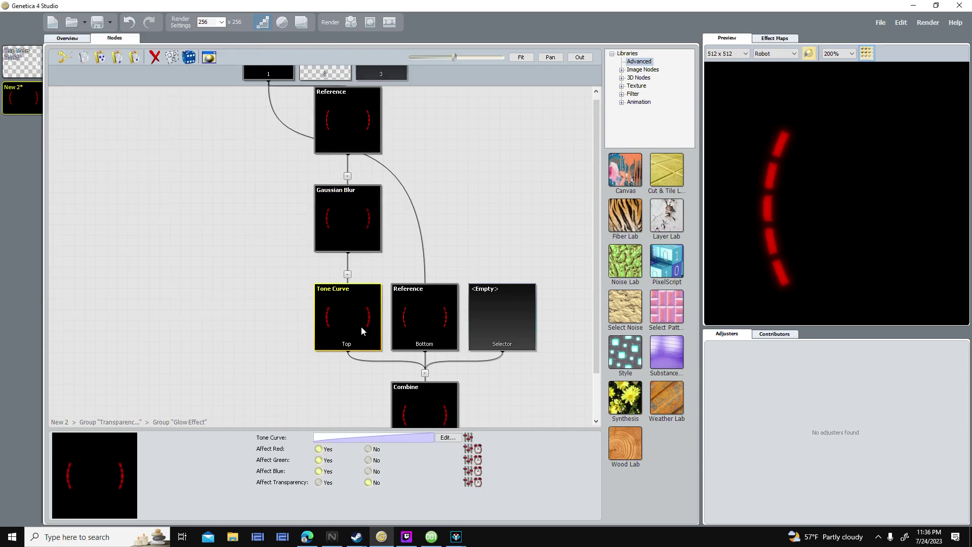
scroll(362, 330, up, 2)
right_click(271, 221)
click(267, 236)
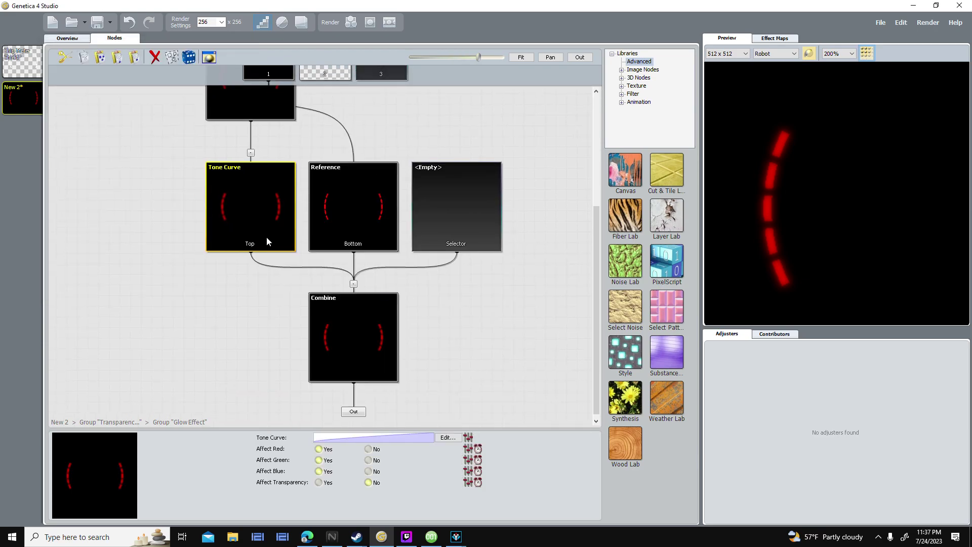
scroll(267, 236, up, 1)
click(385, 193)
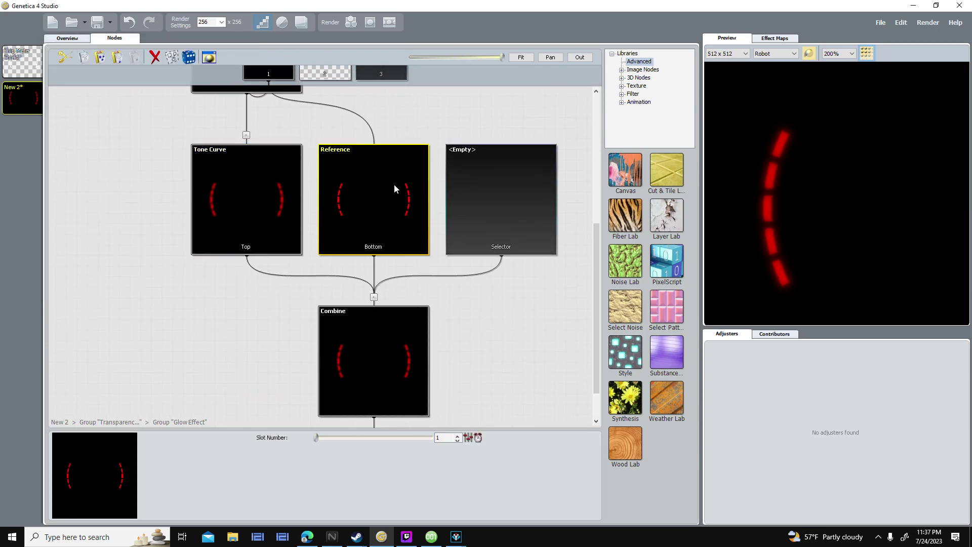
click(376, 373)
click(359, 215)
click(274, 213)
click(362, 197)
click(339, 321)
- Try the Backlit and Subtract modes on the Glow Effect group's Combine node, inspecting the meter segments in the preview
click(372, 439)
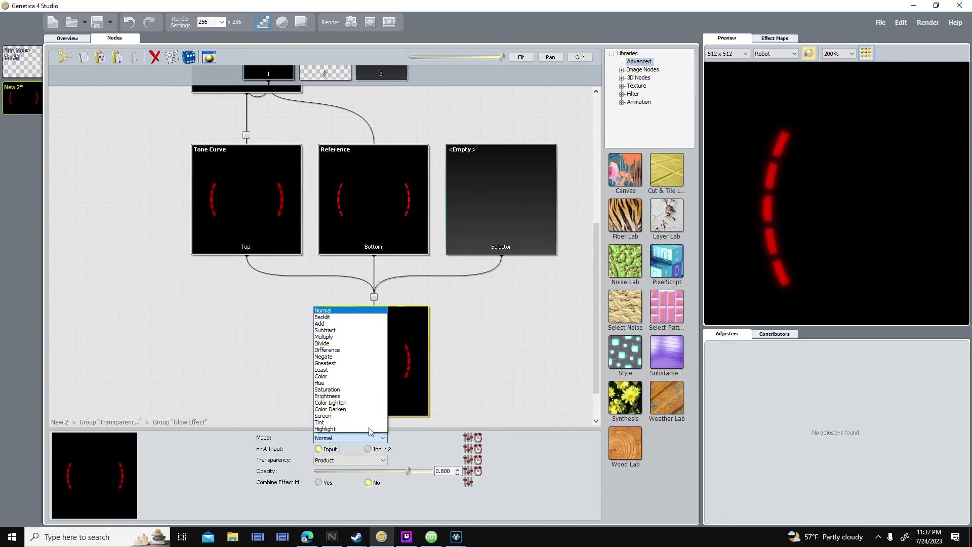
click(362, 317)
key(Up)
key(Down)
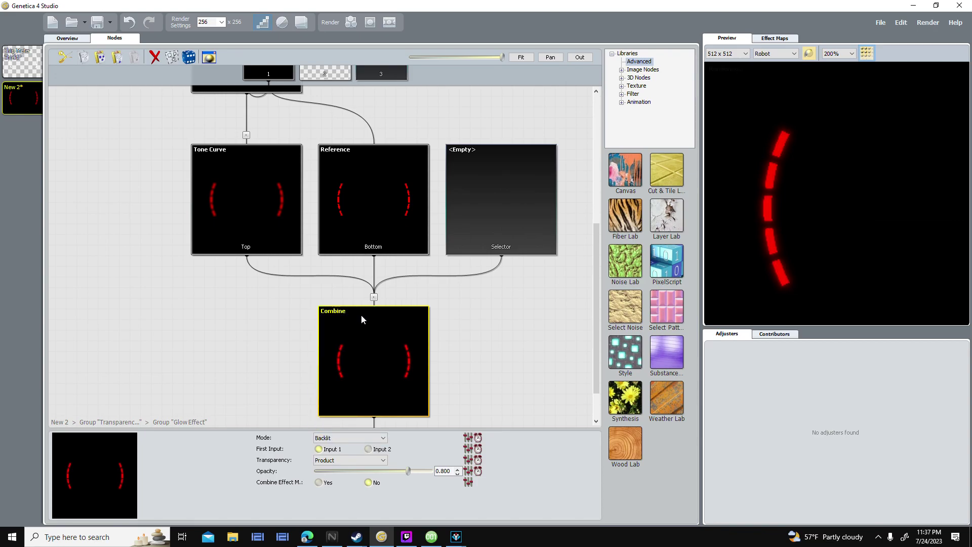
key(Up)
key(Up)
key(Up)
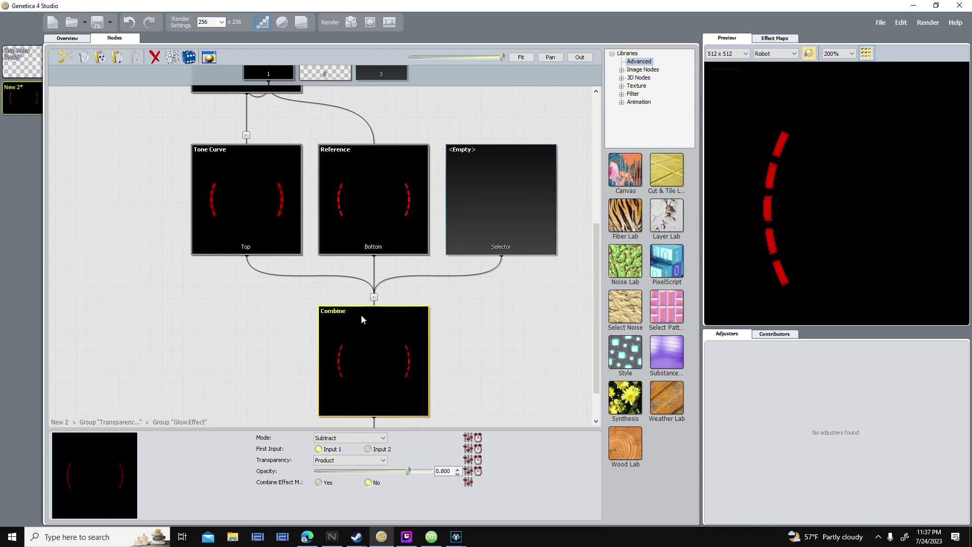
scroll(812, 219, down, 1)
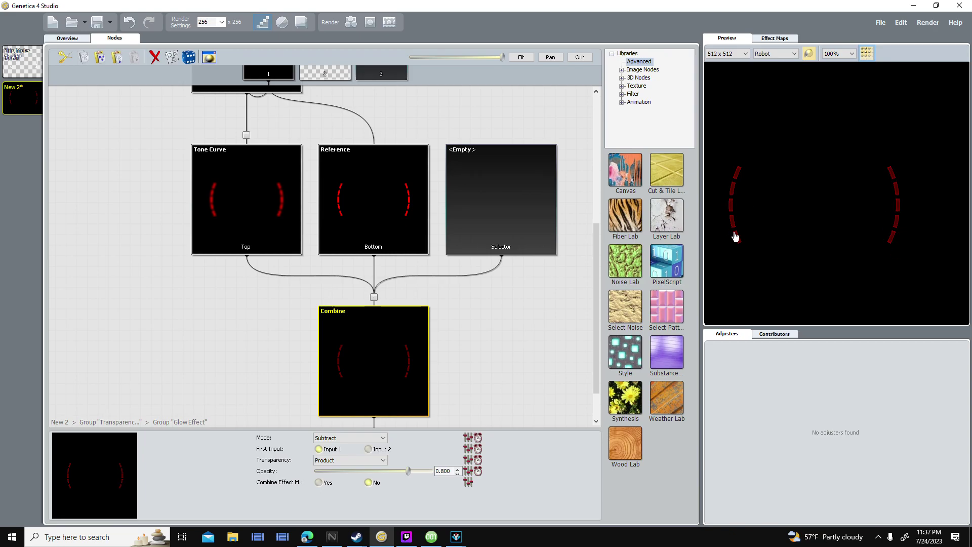
scroll(741, 210, up, 2)
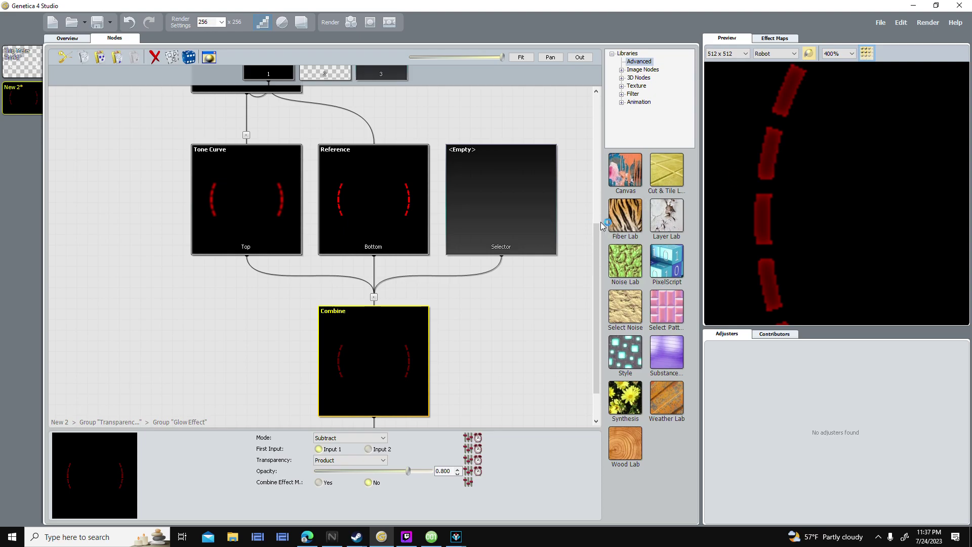
- Try the Divide, Difference and Least modes on the Combine node, and set its mode back to Normal
click(344, 438)
click(353, 341)
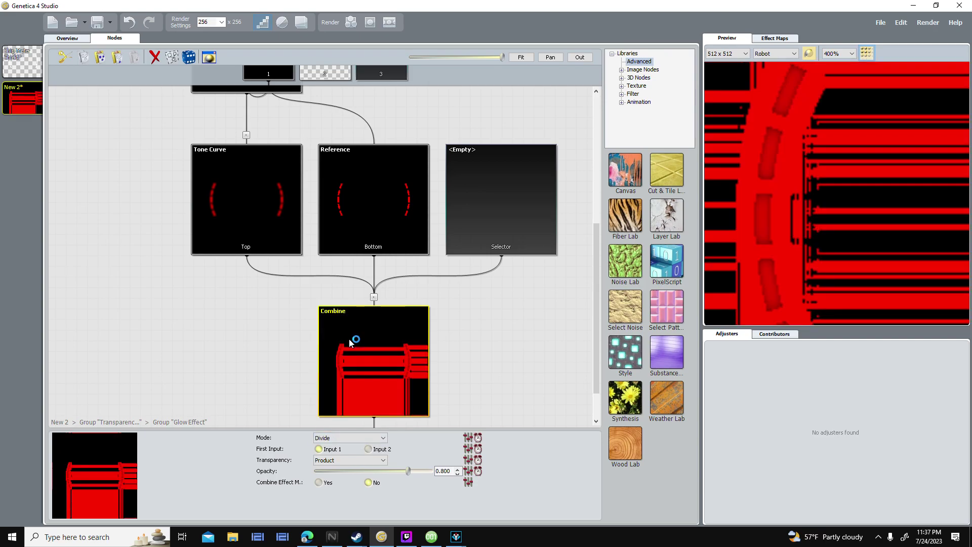
key(Down)
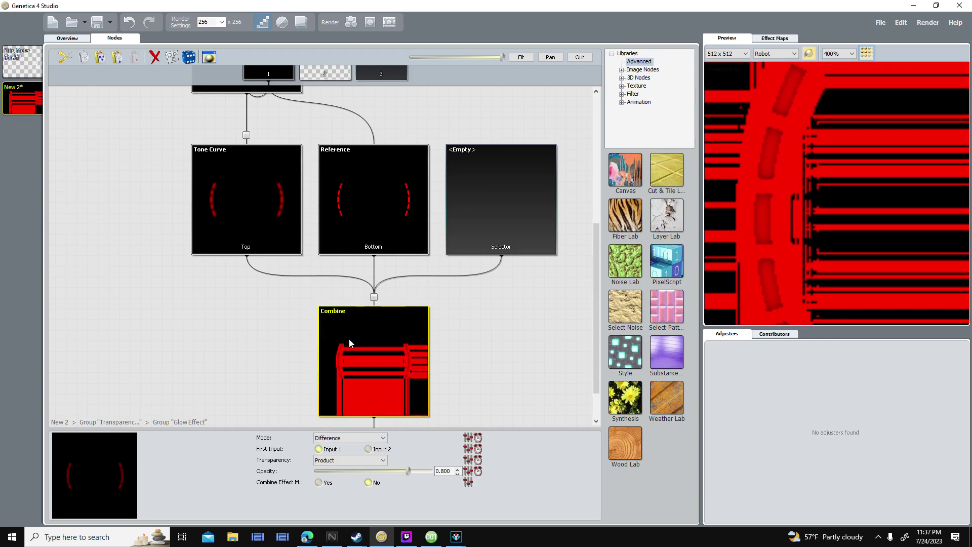
key(Down)
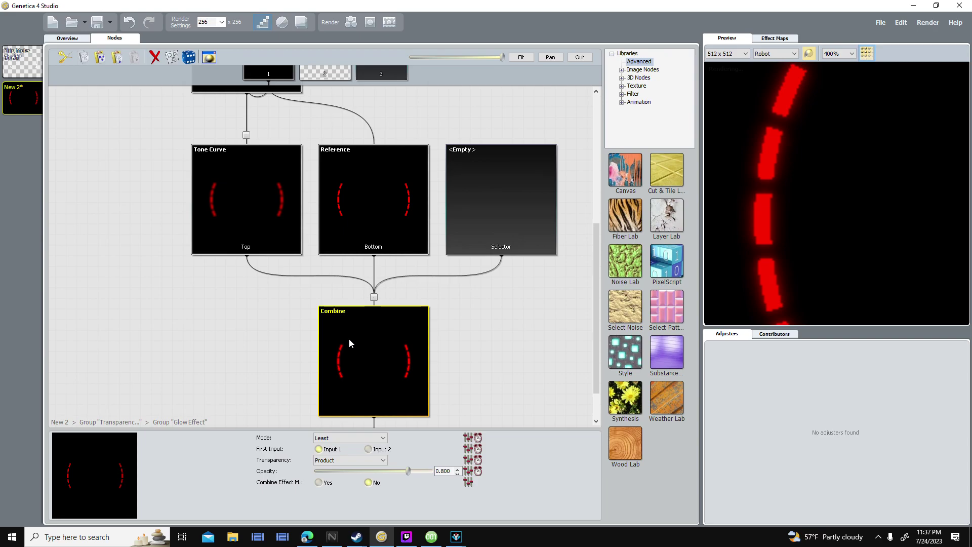
key(Down)
click(384, 439)
click(330, 311)
- Link both Reference nodes in the Glow Effect group to input 2 and inspect the transparent glow in the preview
scroll(457, 348, down, 2)
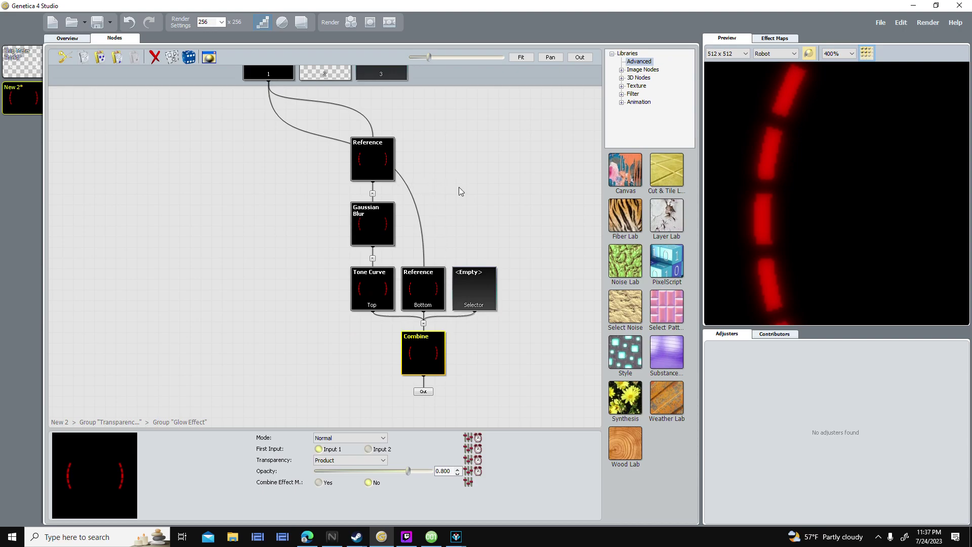
click(222, 162)
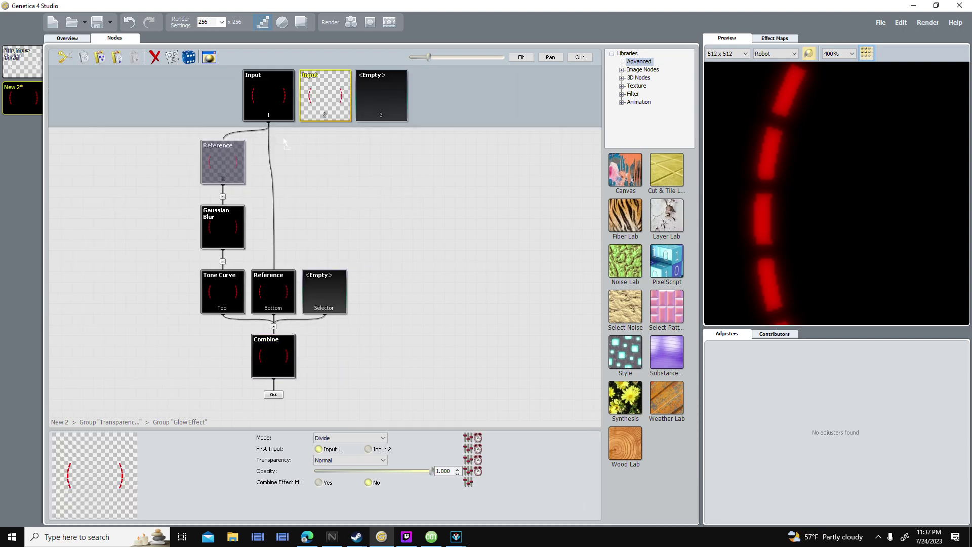
click(296, 298)
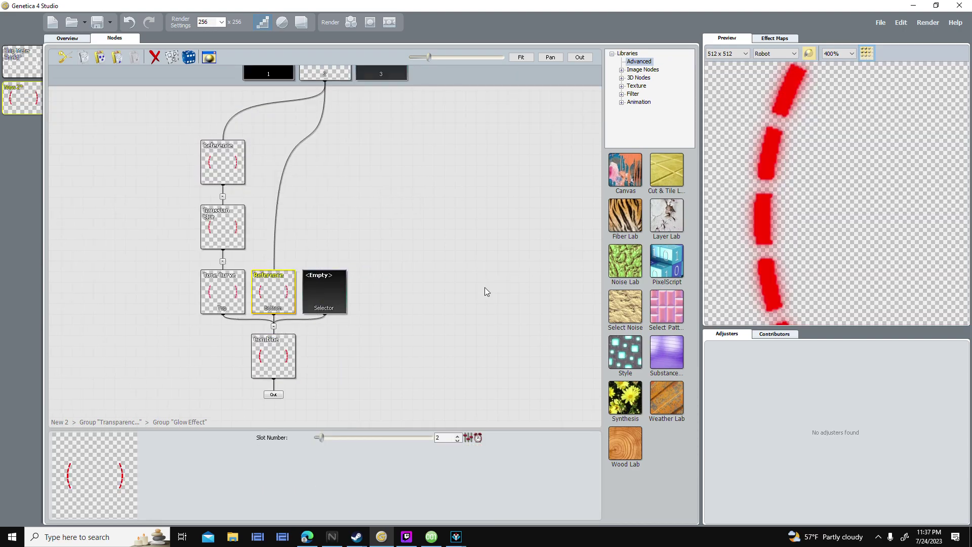
click(282, 364)
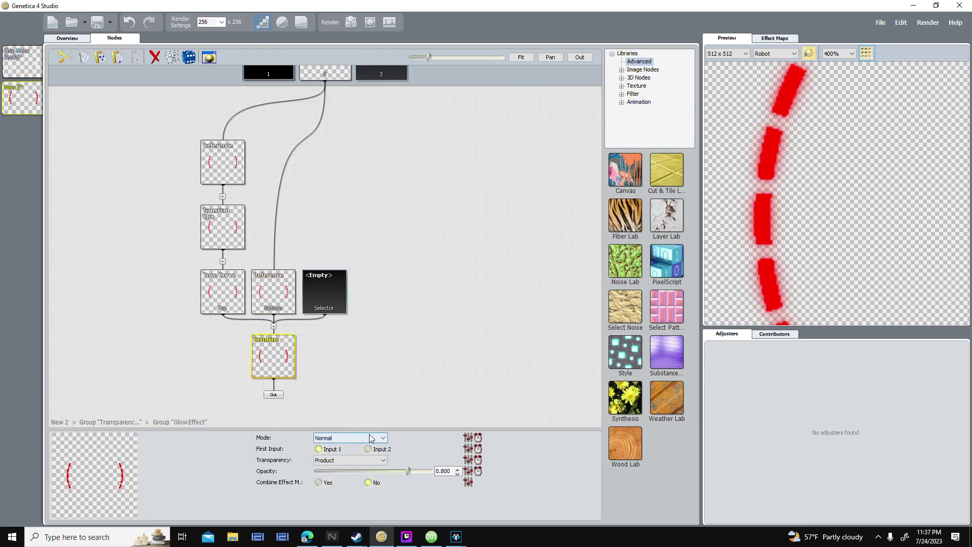
scroll(783, 168, down, 2)
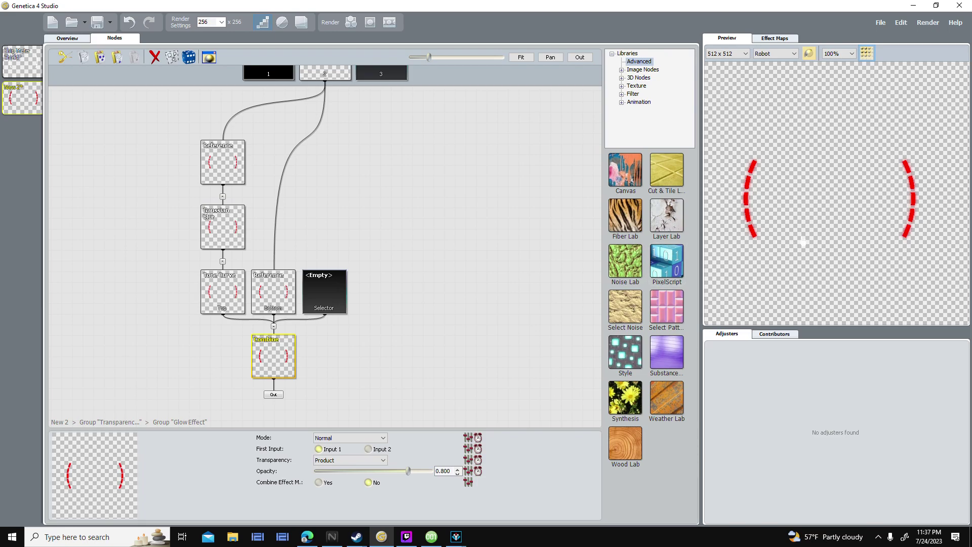
drag(802, 242, 838, 215)
- Leave the Glow Effect and Transparency/Glow groups, returning to New 2's top-level node graph
click(269, 396)
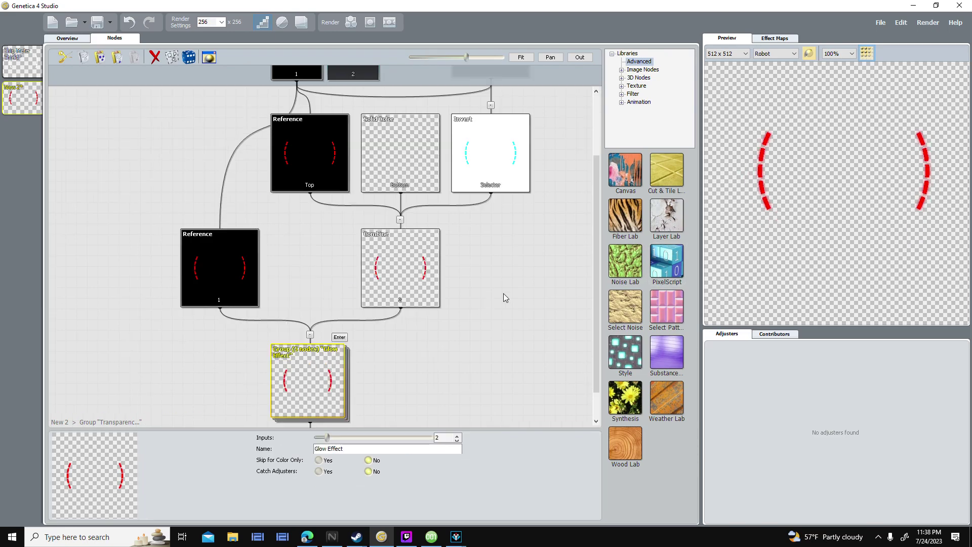
drag(370, 342, 375, 264)
click(310, 371)
drag(461, 292, 491, 369)
- Open the recent file Ship Meter Health.gtx and inspect its curved meter close up in the preview
click(84, 23)
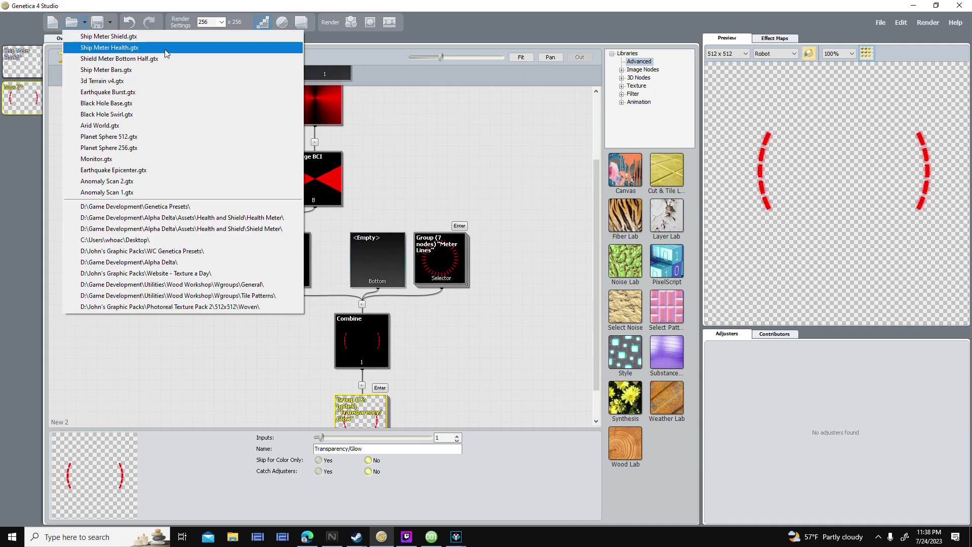
click(165, 51)
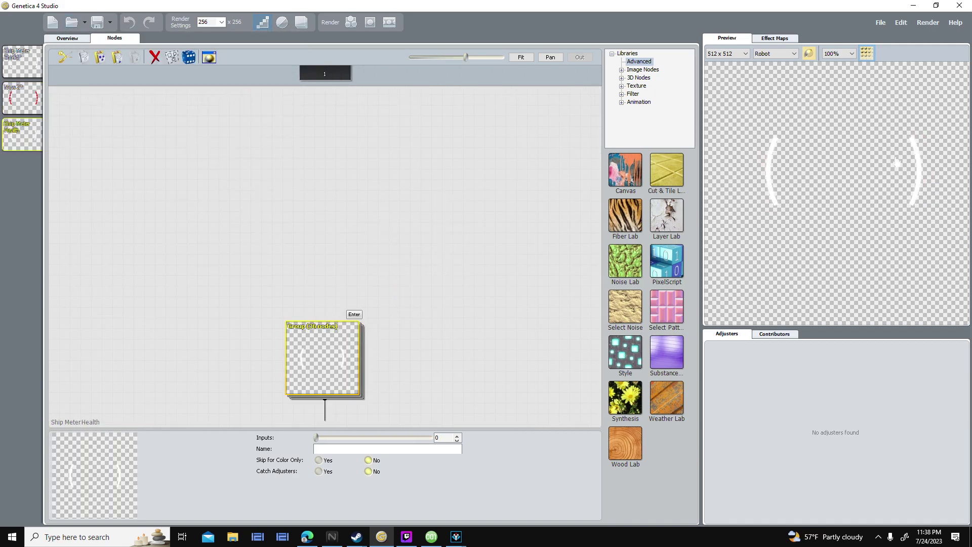
scroll(839, 181, up, 3)
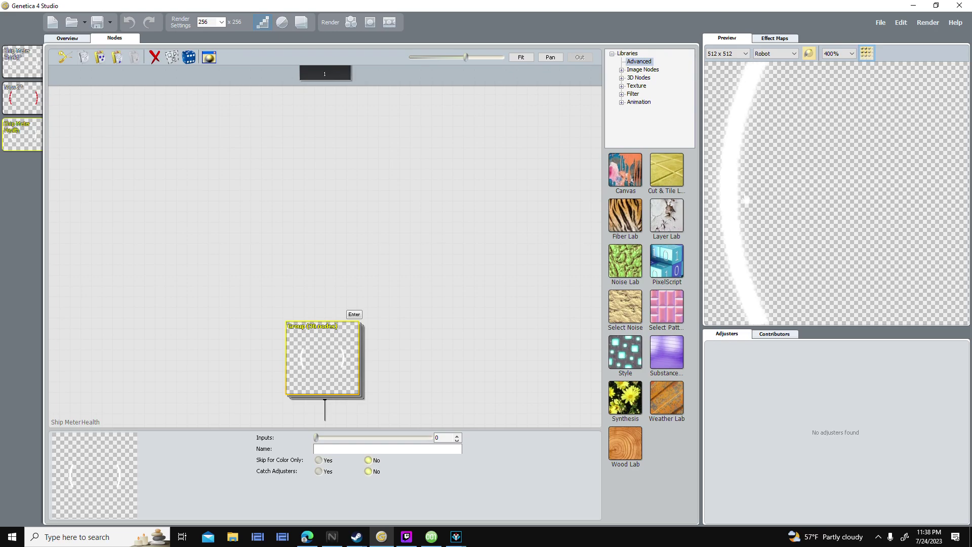
scroll(745, 201, down, 3)
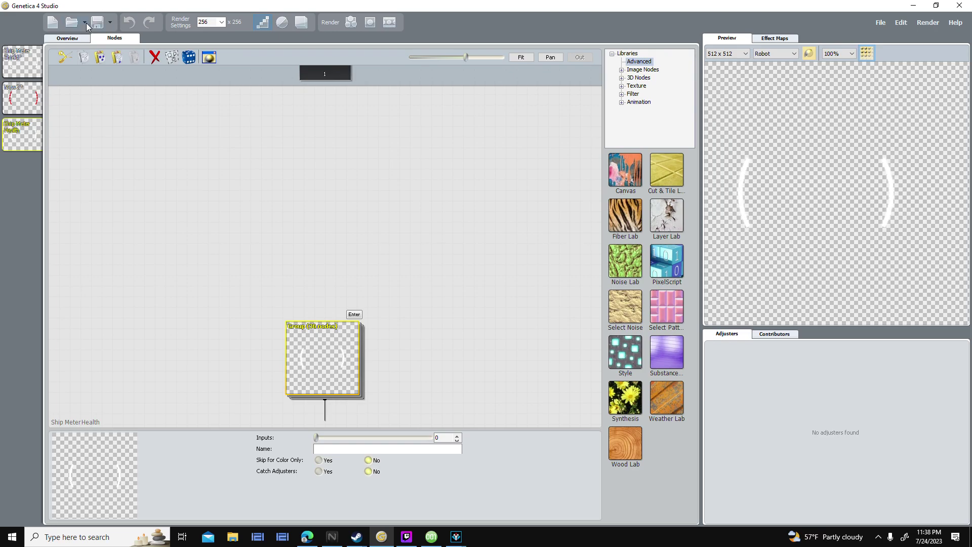
- Open the recent file Ship Meter Bars.gtx and examine the Frequency and Change BCI nodes inside its group
click(85, 23)
click(172, 70)
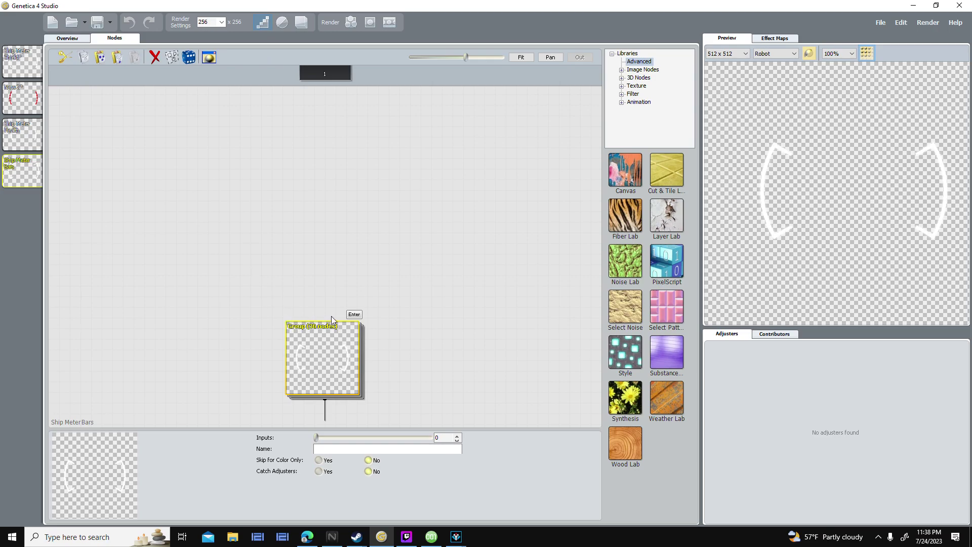
click(354, 315)
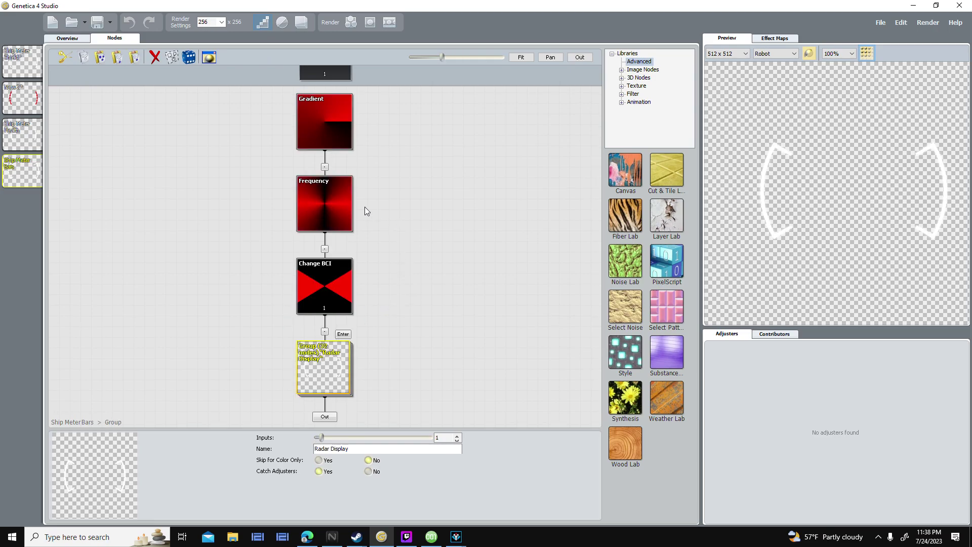
click(330, 194)
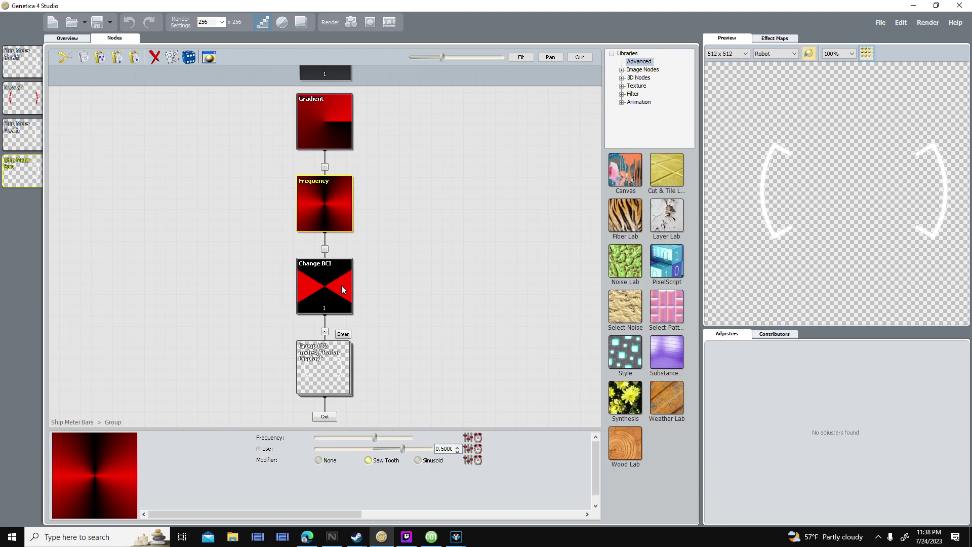
click(341, 284)
- Enter the Radar Display group and examine its Combine branch, including the nine-node group on the Bottom input
click(343, 335)
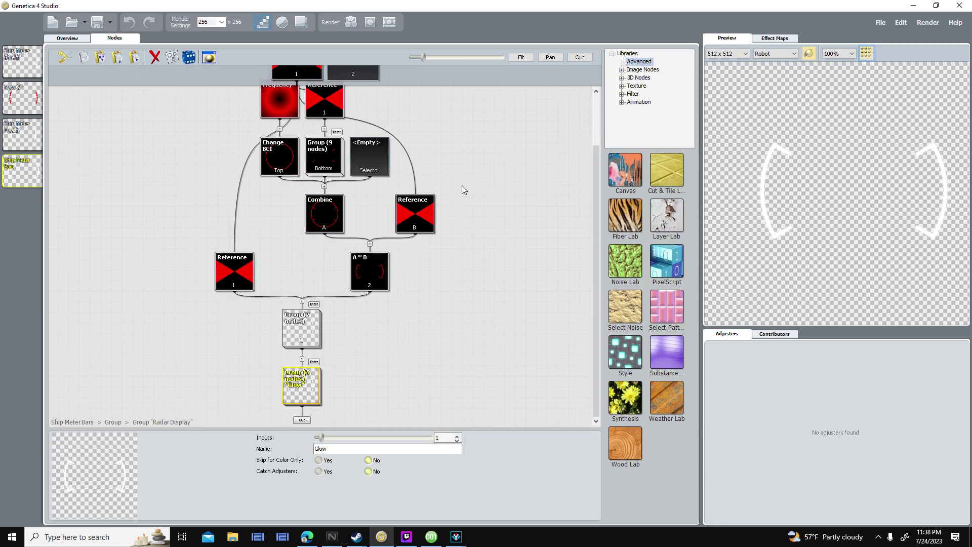
scroll(509, 345, down, 4)
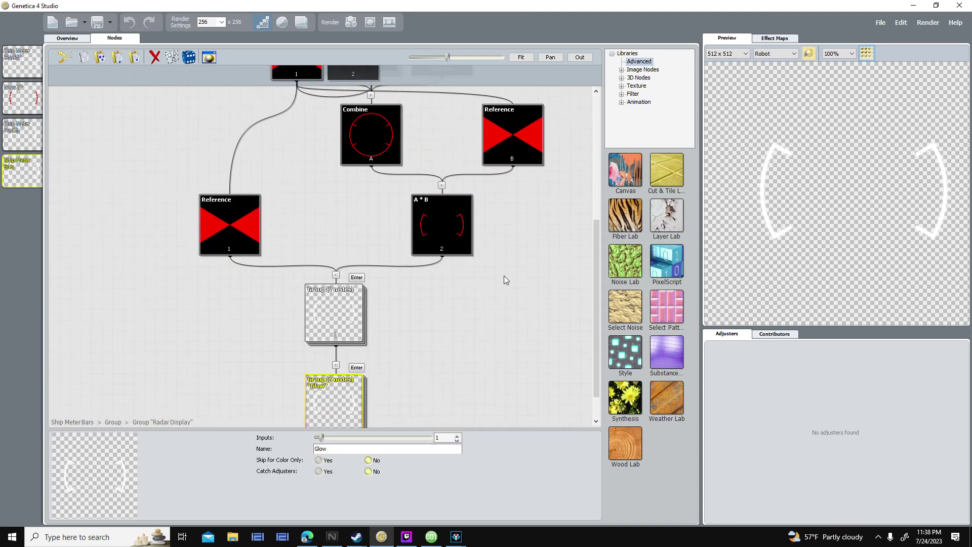
scroll(429, 305, up, 3)
drag(515, 252, 418, 406)
drag(295, 242, 265, 329)
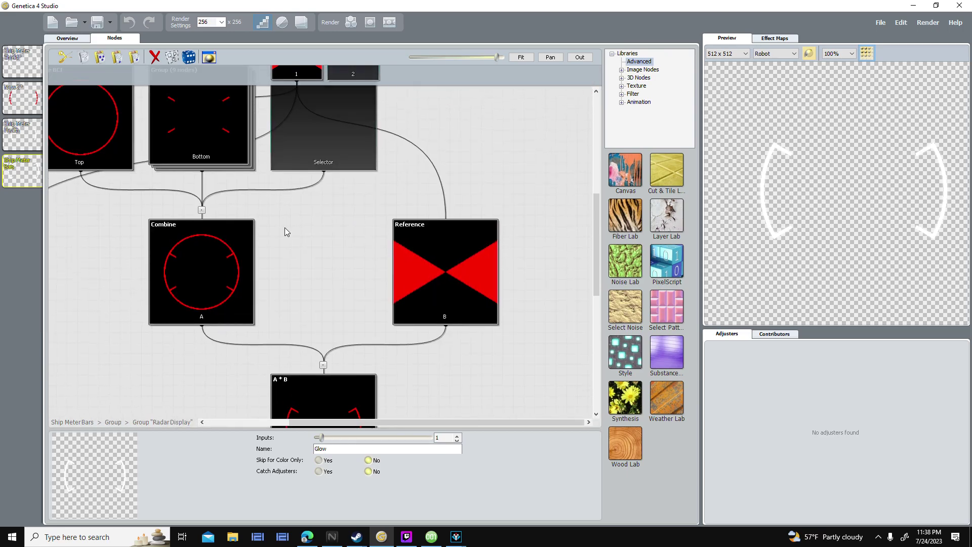
click(203, 104)
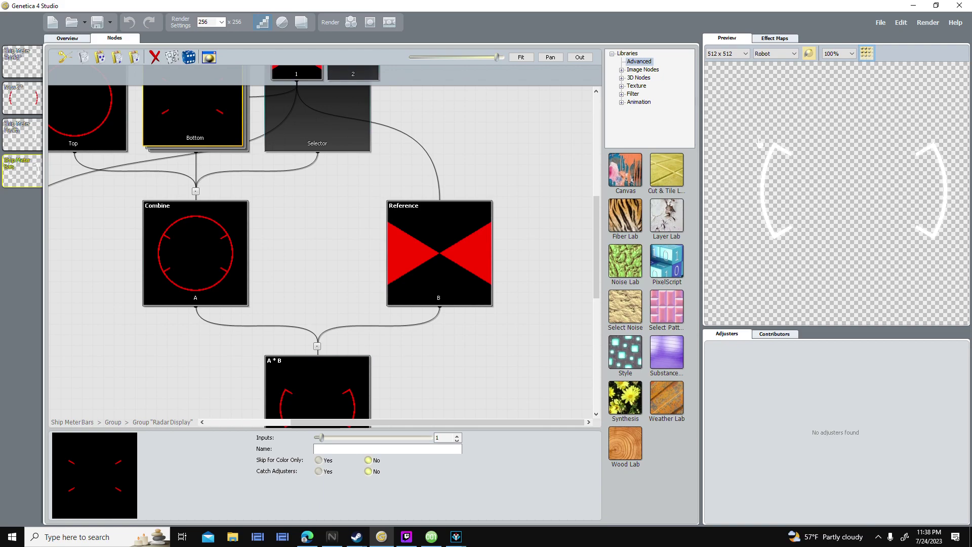
- Compare the Meter Lines group in New 2 with the Combine and A * B nodes in Ship Meter Bars
click(37, 105)
click(444, 259)
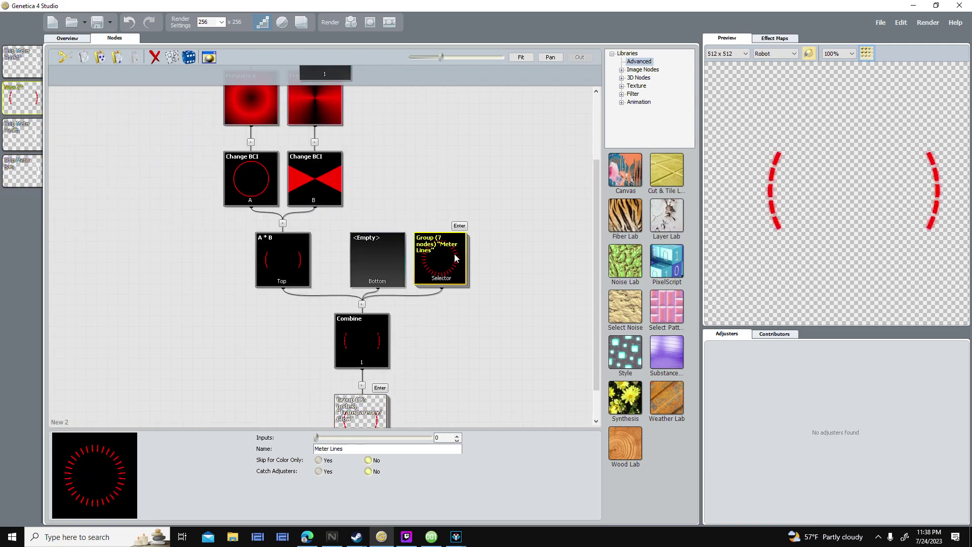
scroll(455, 259, up, 3)
click(23, 138)
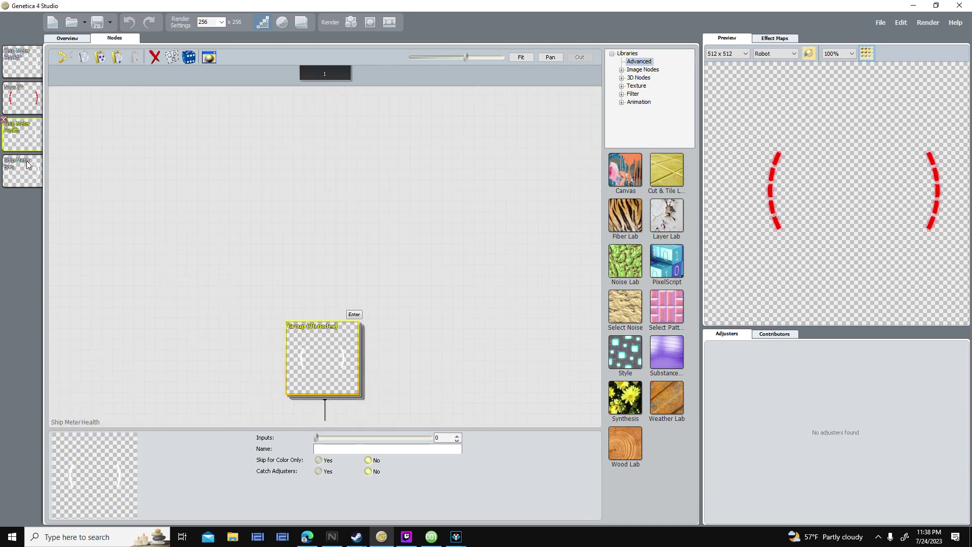
click(28, 164)
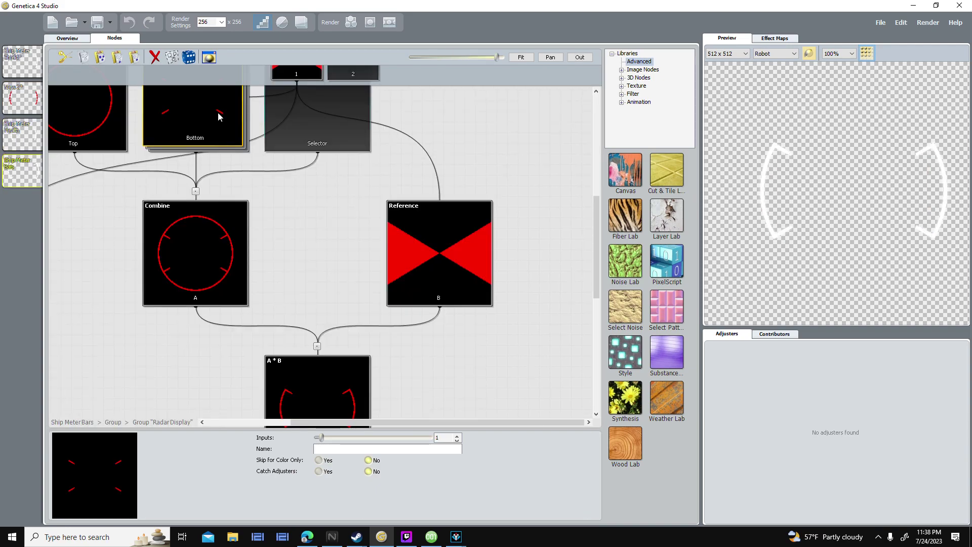
drag(341, 306, 334, 229)
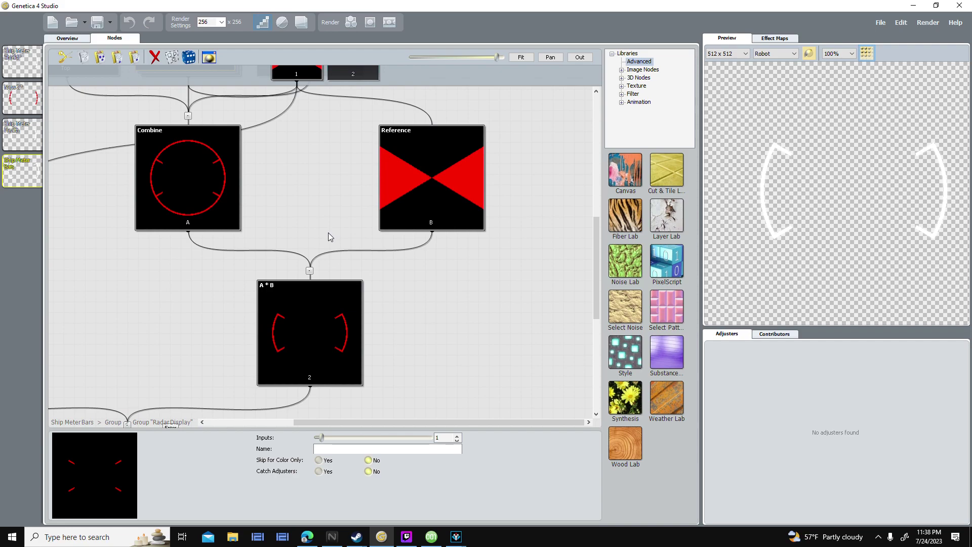
- Compare the A * B node in Ship Meter Bars with the node chains of New 2 and Ship Meter Shield
scroll(328, 232, up, 1)
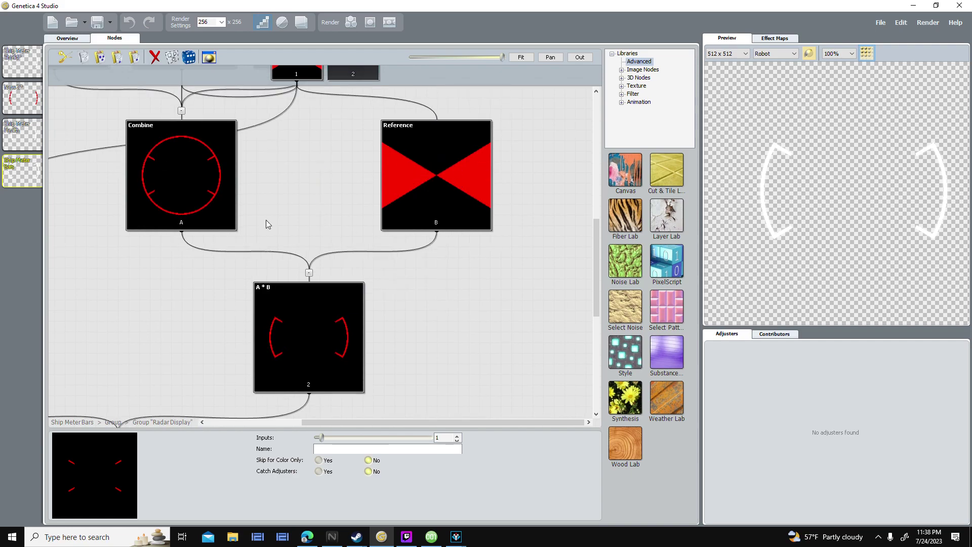
click(303, 337)
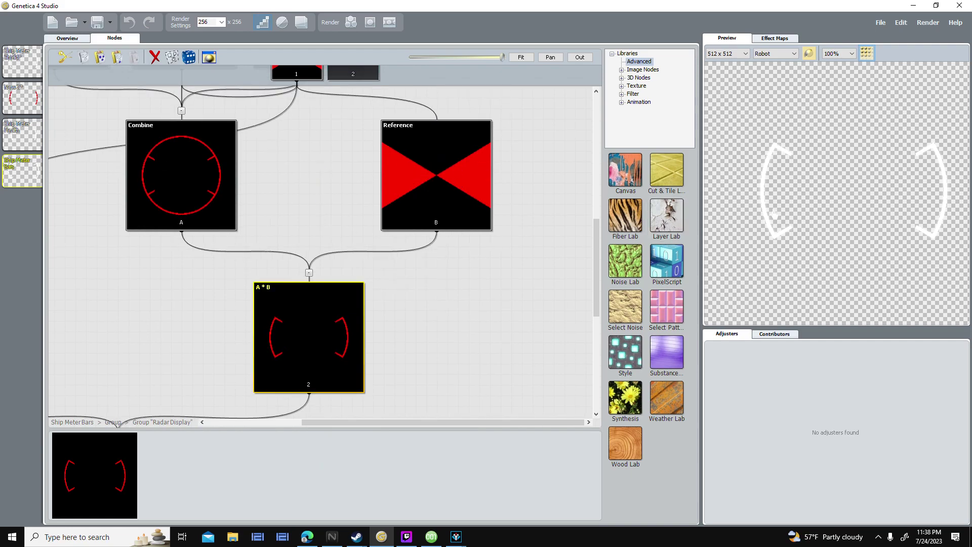
click(26, 87)
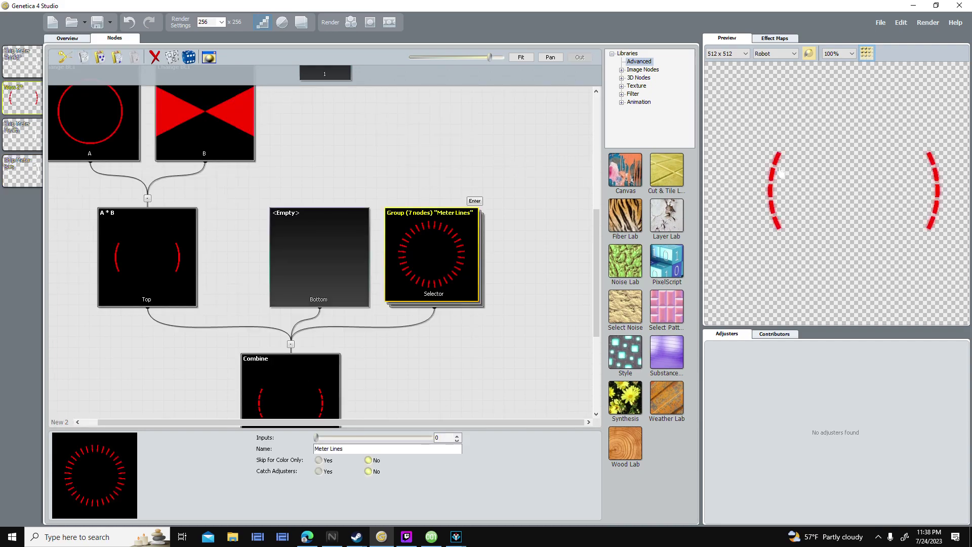
drag(892, 185, 695, 169)
scroll(524, 212, down, 3)
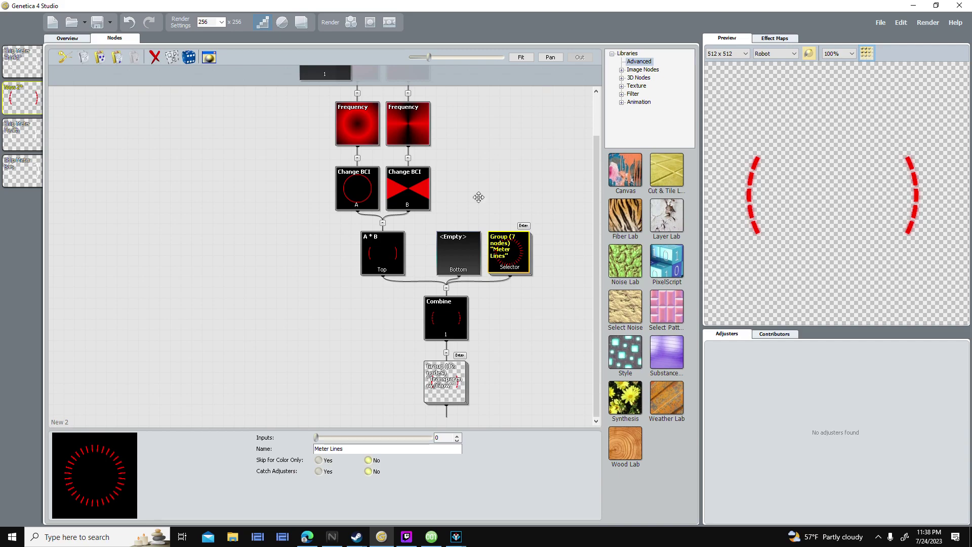
scroll(403, 275, down, 2)
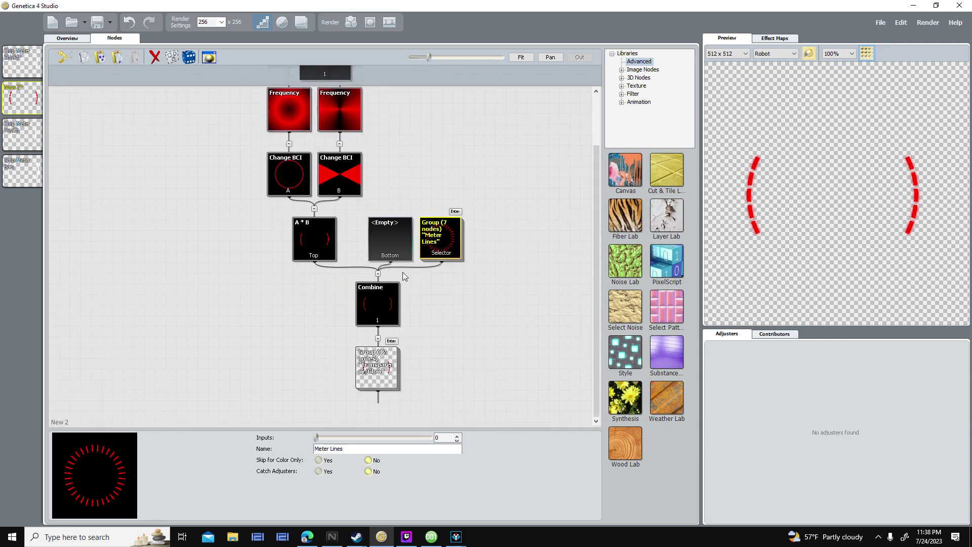
click(15, 63)
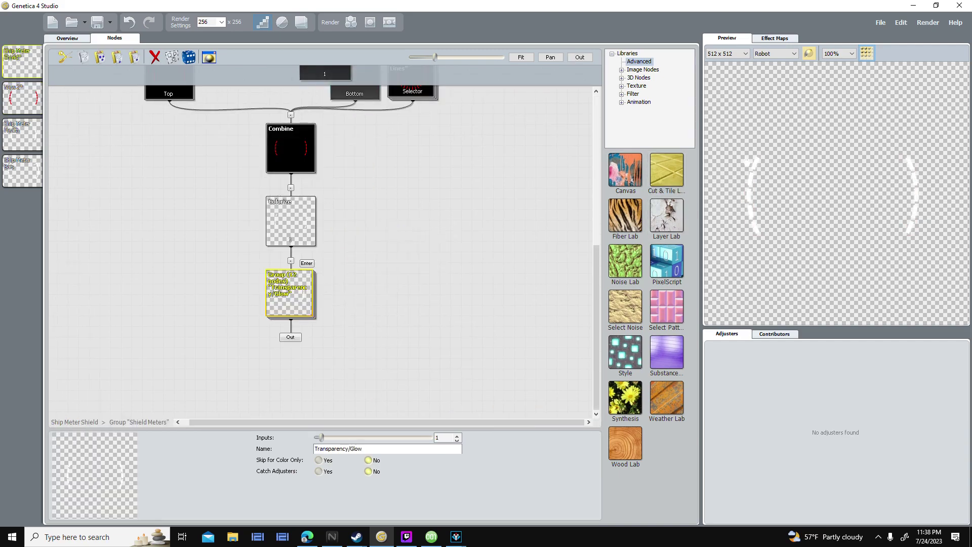
- Examine the settings of the Change BCI and Frequency nodes in the ring branch of New 2
click(20, 96)
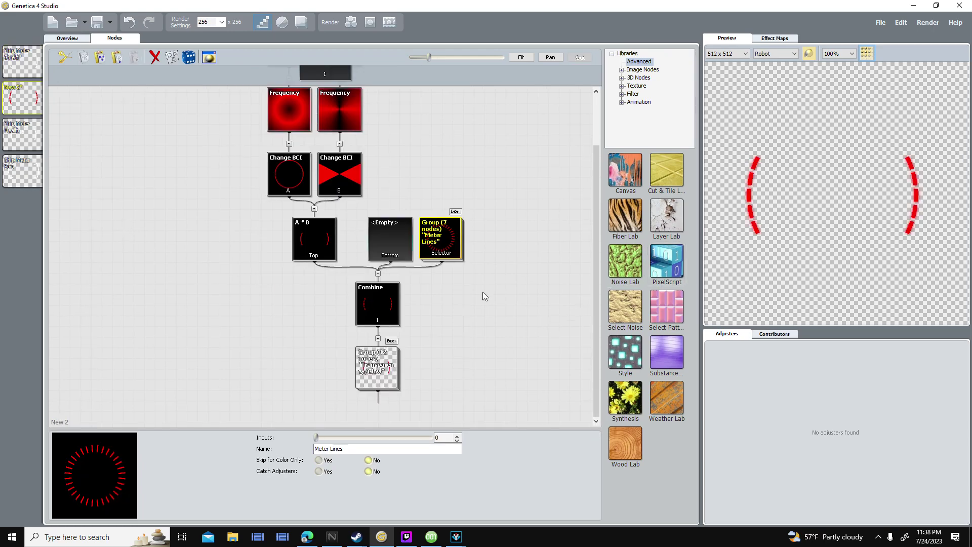
click(292, 181)
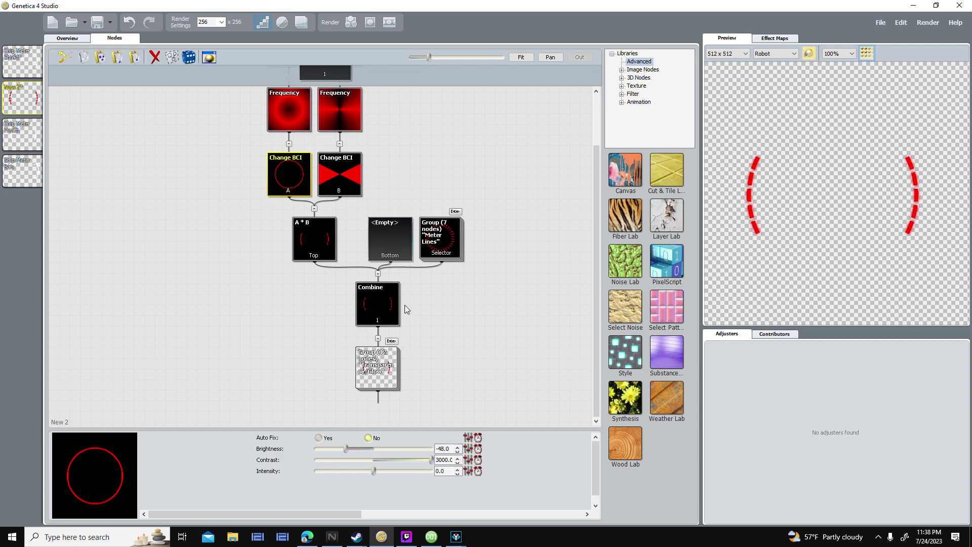
click(267, 124)
drag(448, 439, 441, 439)
click(493, 336)
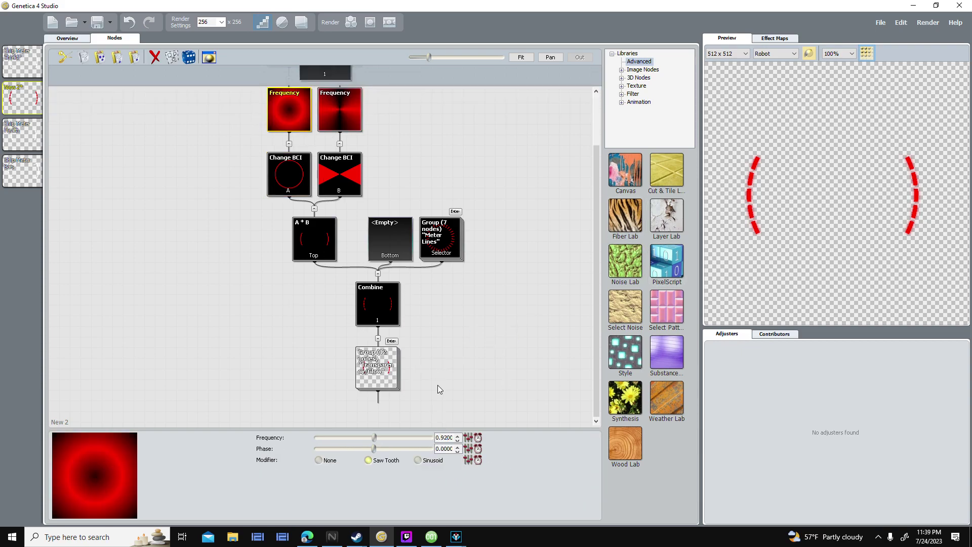
- Append a Colorize node after the Transparency/Glow group in New 2
click(391, 388)
click(391, 388)
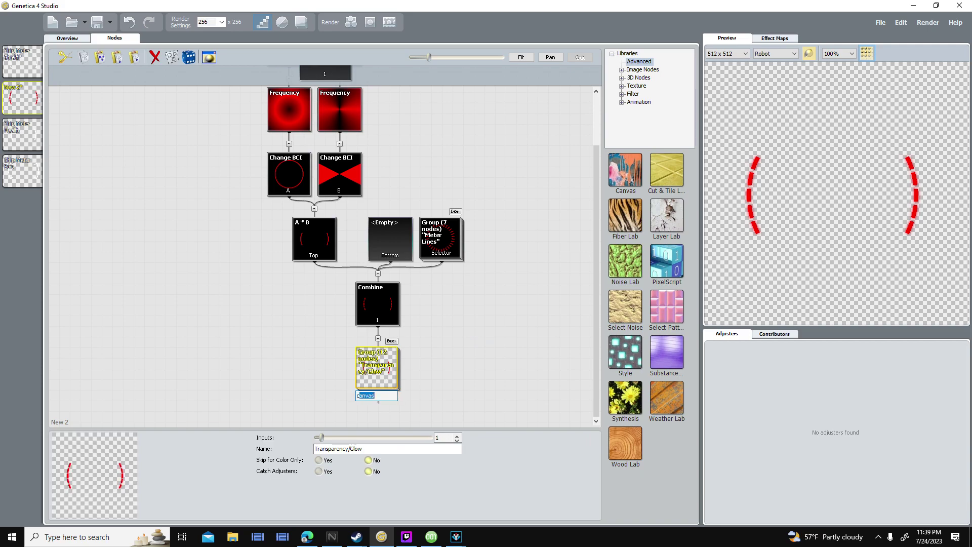
key(Return)
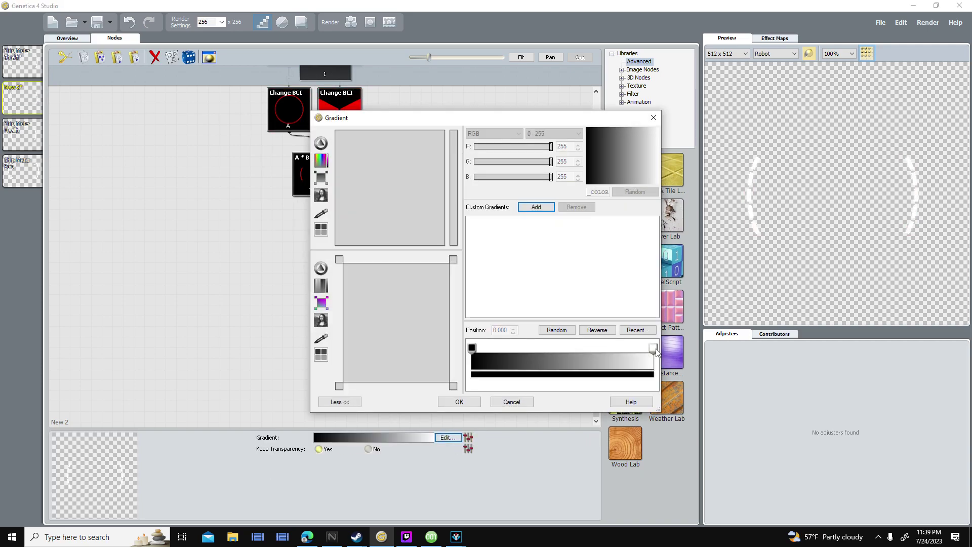
- Set the end colour of the Colorize node's gradient to cyan (00FFFF)
click(655, 348)
click(421, 169)
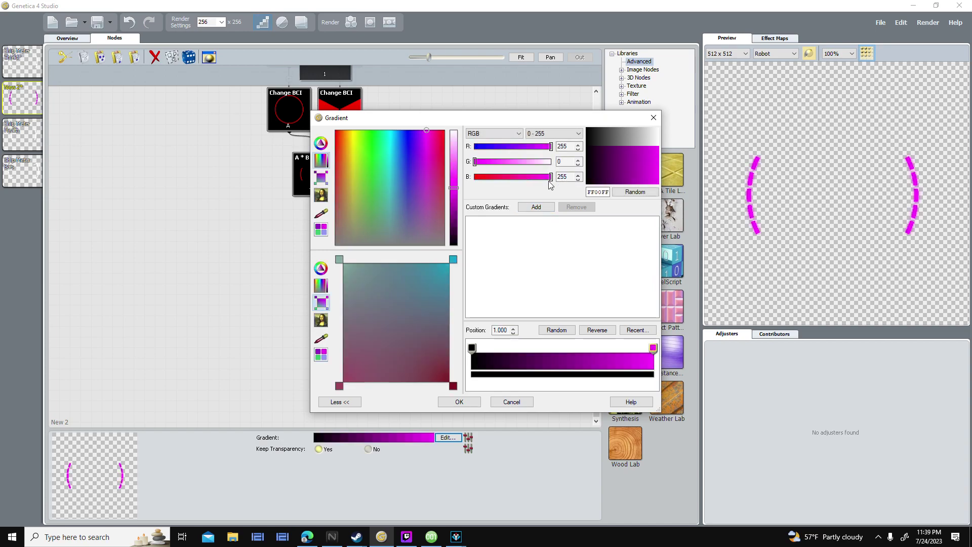
drag(552, 176, 475, 176)
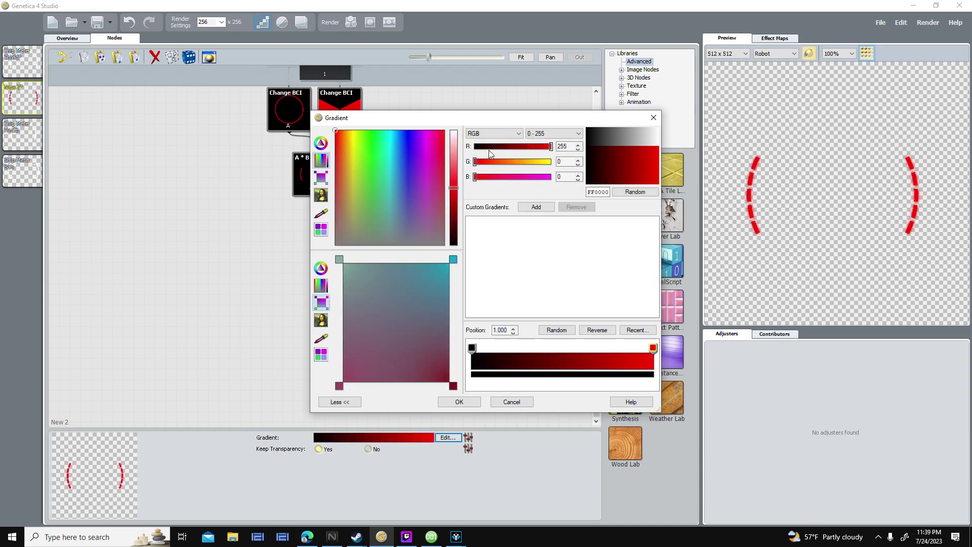
drag(551, 147, 475, 147)
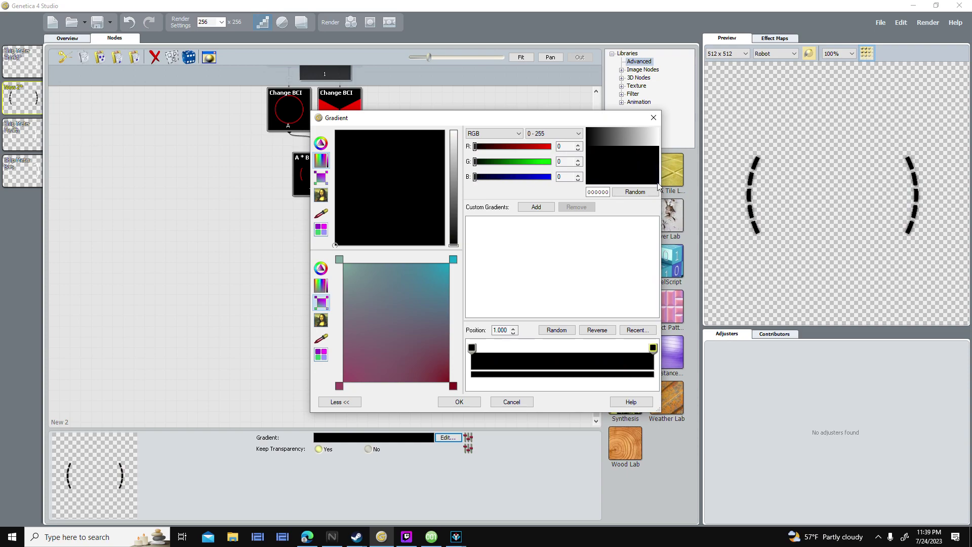
drag(494, 178, 552, 162)
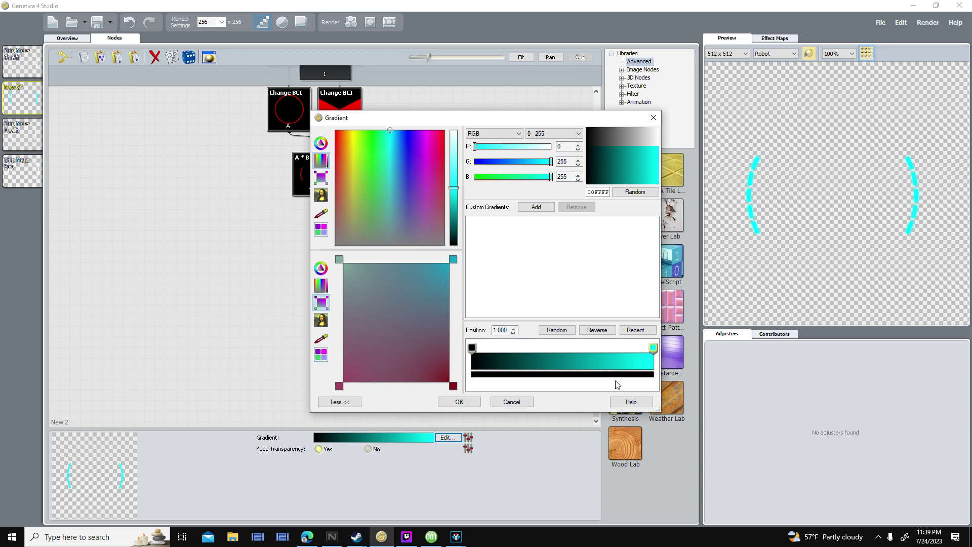
click(460, 402)
- Change the Colorize gradient's end colour to pure red (FF0000) and view the meter at 200%
scroll(724, 211, up, 1)
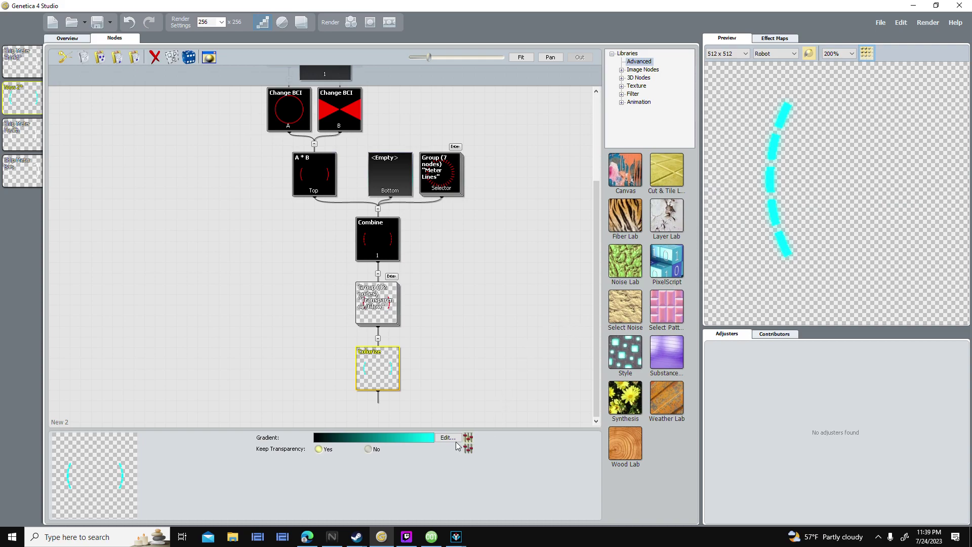
click(457, 442)
click(652, 348)
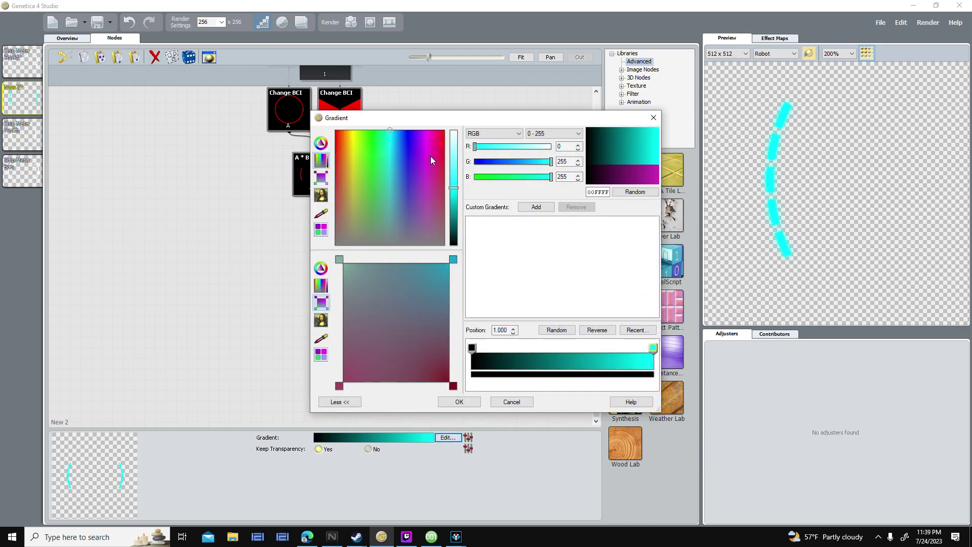
drag(475, 149, 552, 149)
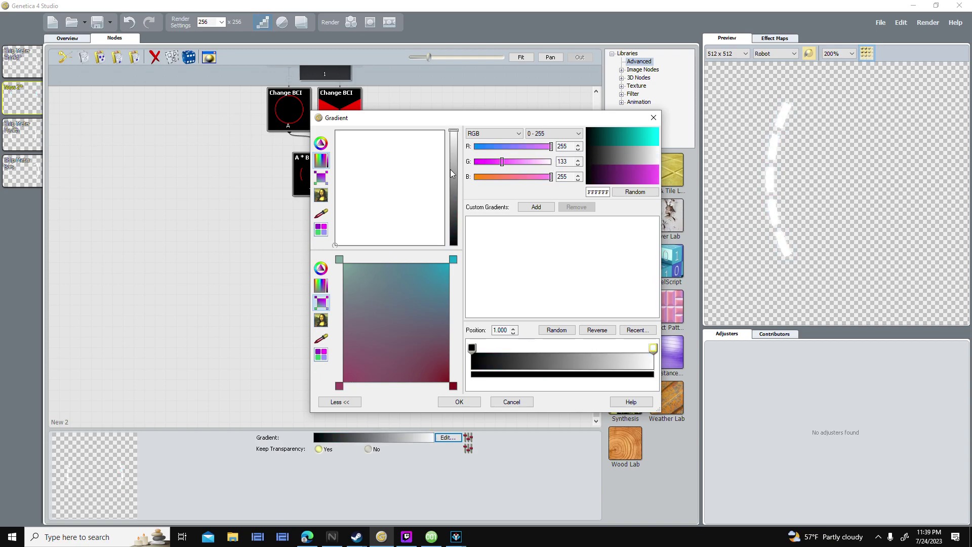
drag(451, 169, 453, 188)
click(336, 131)
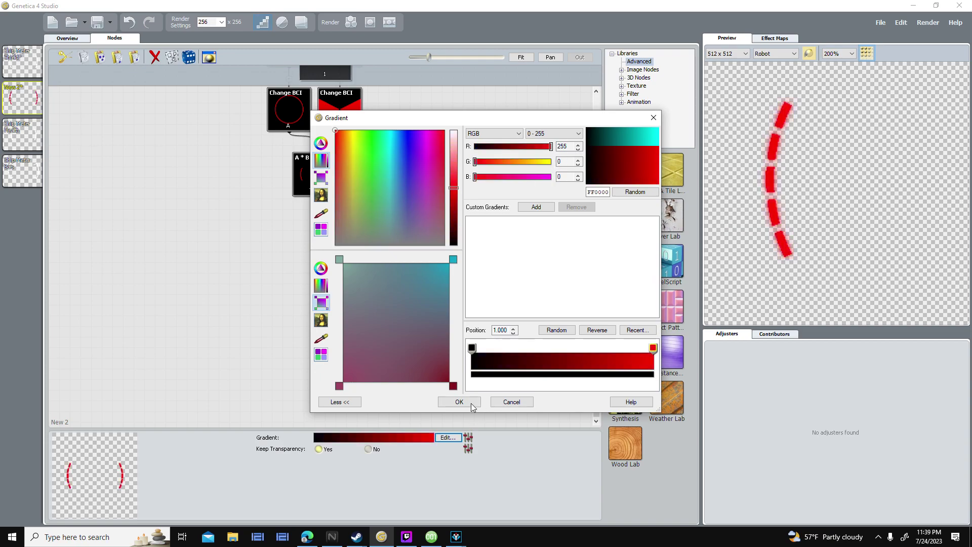
click(459, 402)
- Set the ring branch's Frequency node to 0.85 and check the meter's position in the preview
scroll(424, 114, up, 3)
click(277, 157)
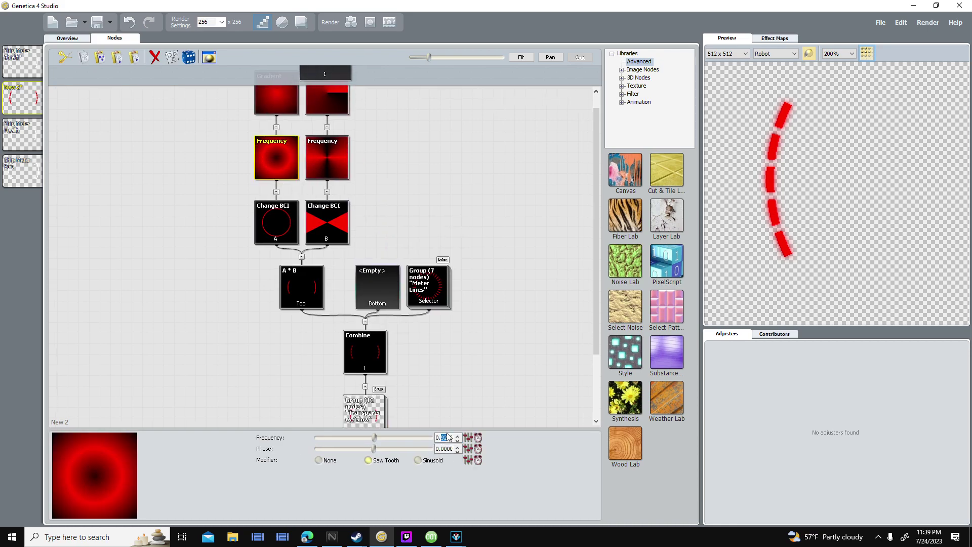
text(8500)
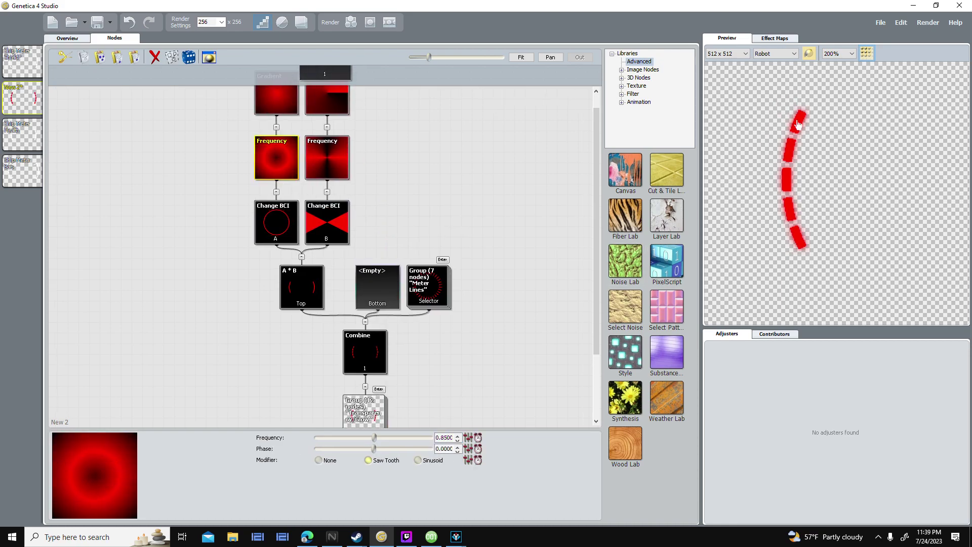
scroll(874, 208, down, 1)
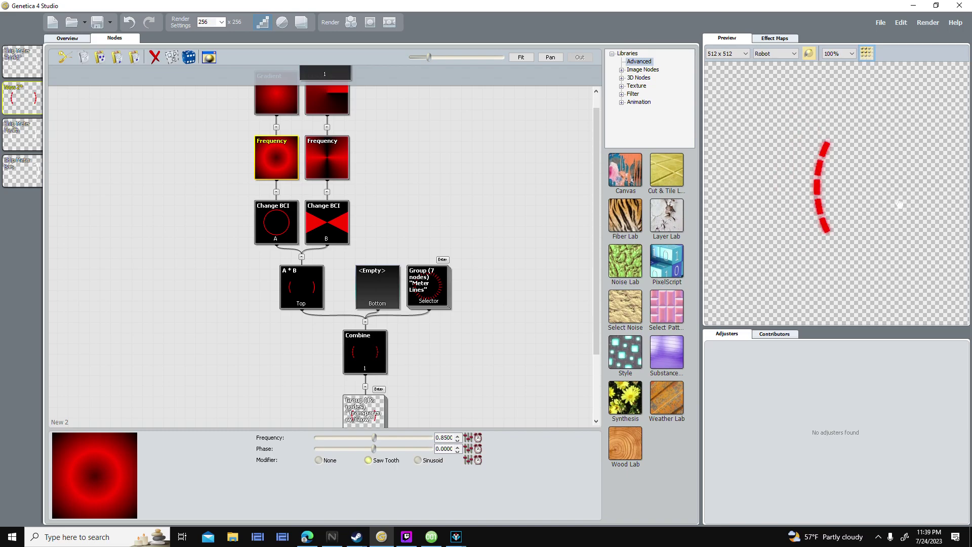
scroll(821, 235, up, 1)
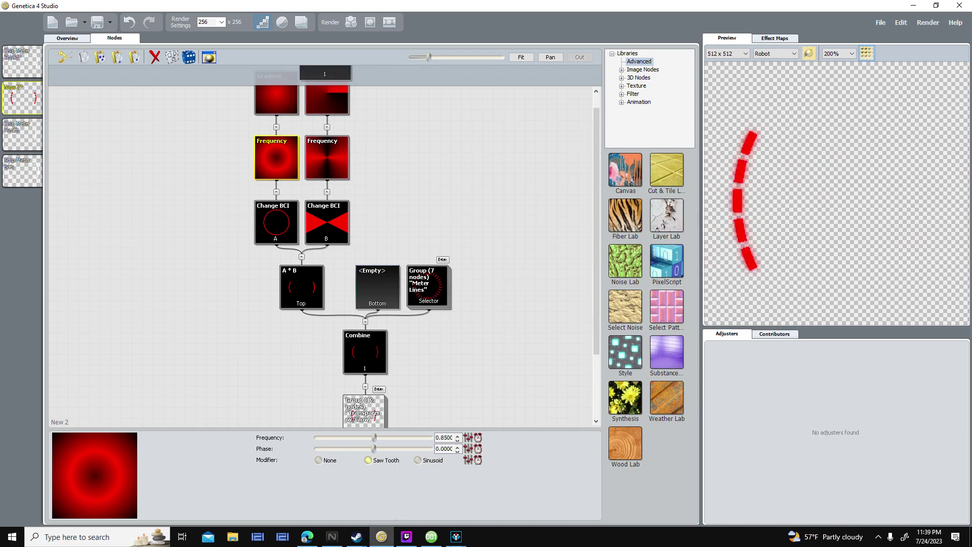
- Switch to the Alpha Delta game window, check the meters around the ship, and return to Genetica
click(456, 537)
click(191, 495)
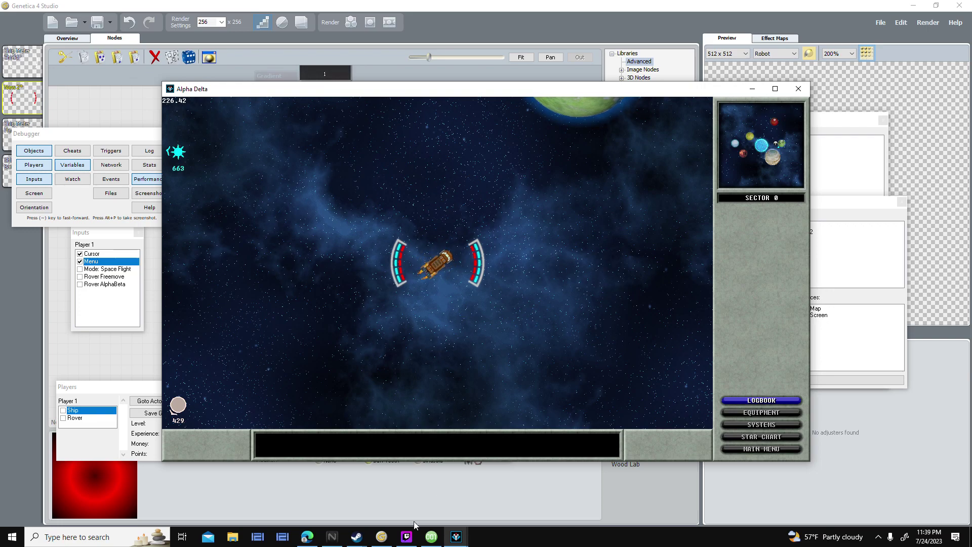
click(407, 538)
click(549, 317)
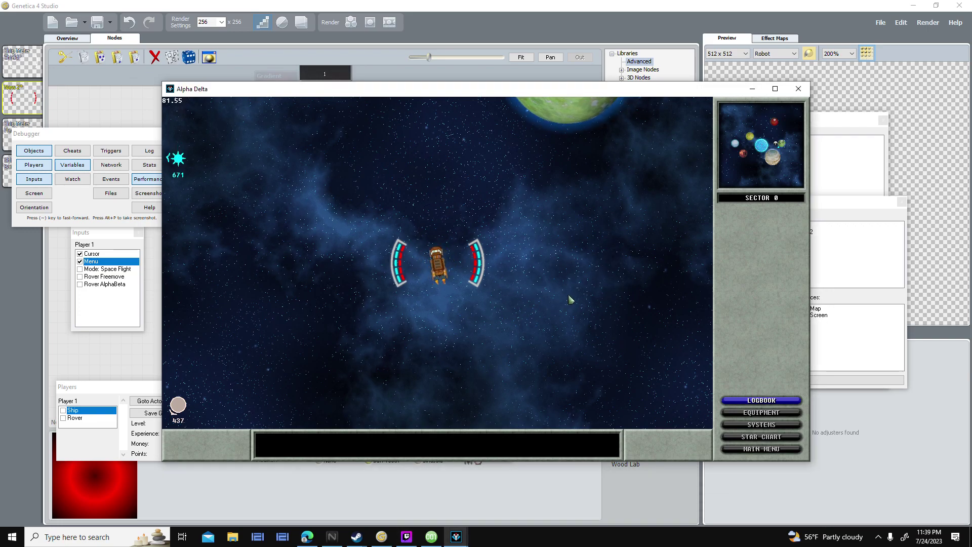
key(alt+Tab)
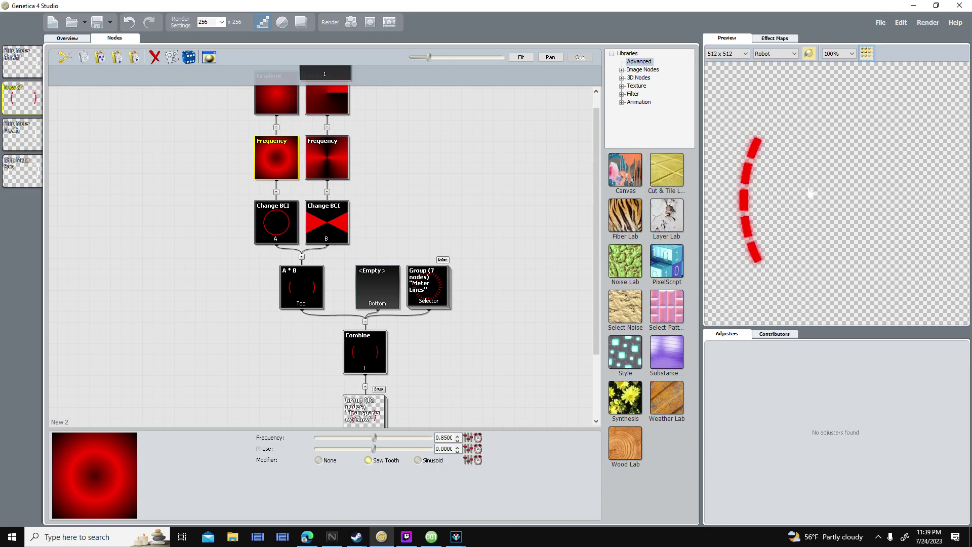
- Compare the meter in Ship Meter Health with New 2 and examine New 2's radial Gradient node
drag(407, 169, 430, 193)
click(31, 147)
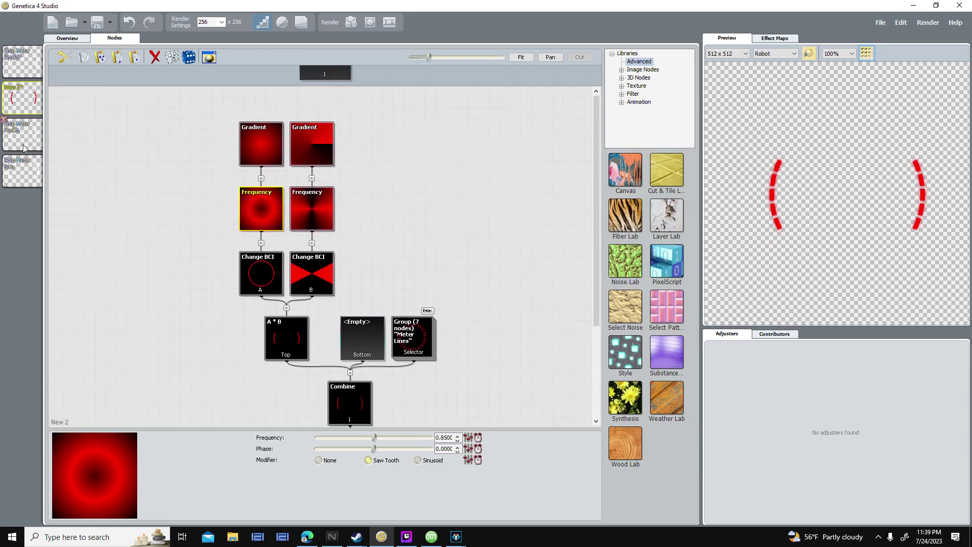
click(361, 229)
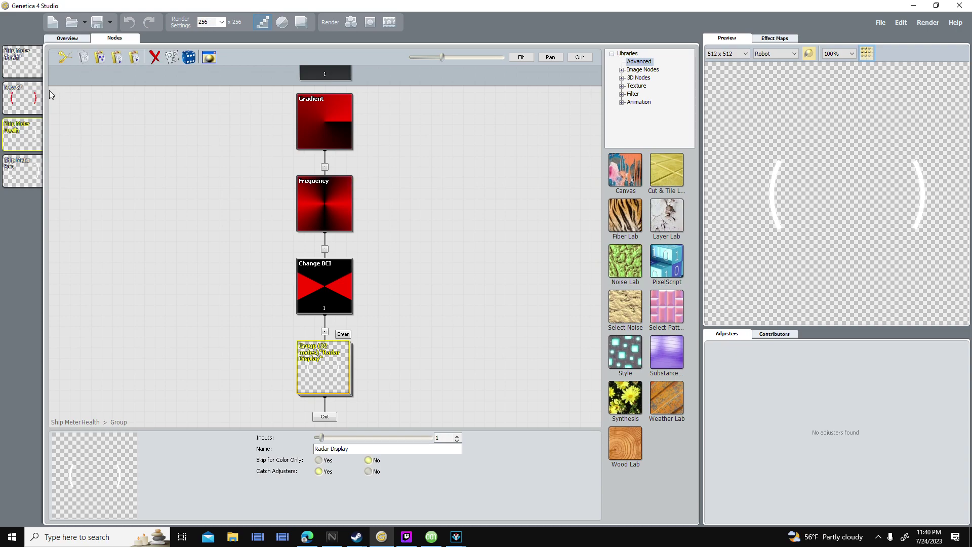
click(32, 99)
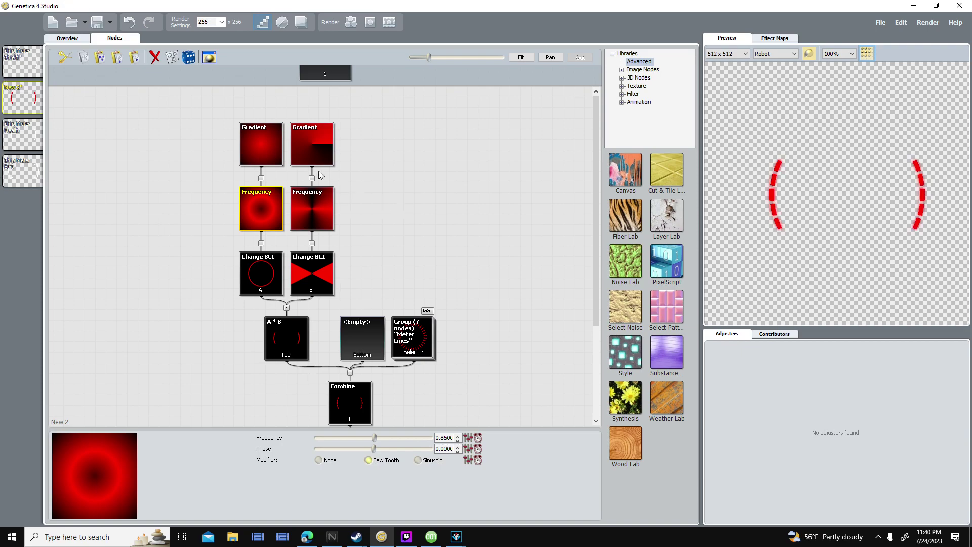
click(275, 154)
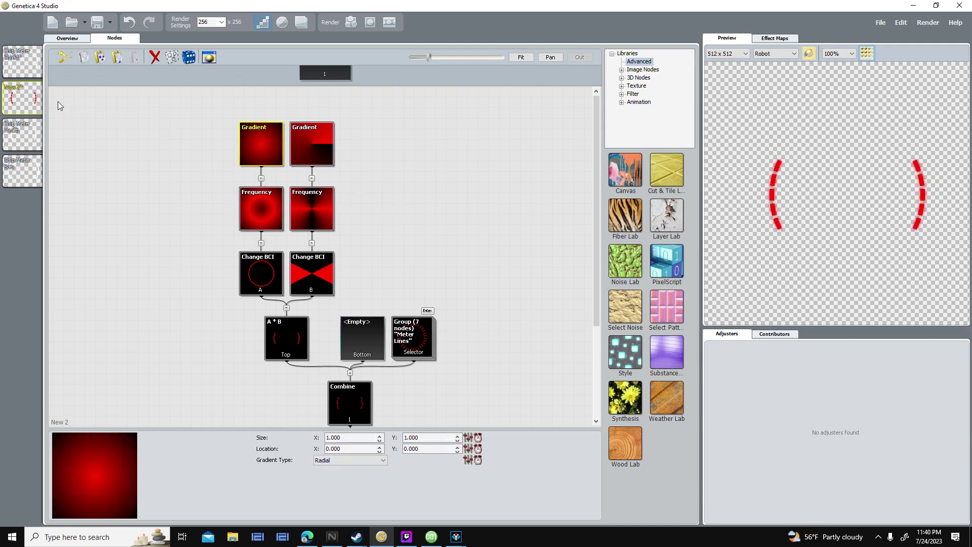
- In Ship Meter Shield's Meter Lines group, try Frequency values of 16 and 8, and undo both changes
click(29, 68)
scroll(509, 253, up, 5)
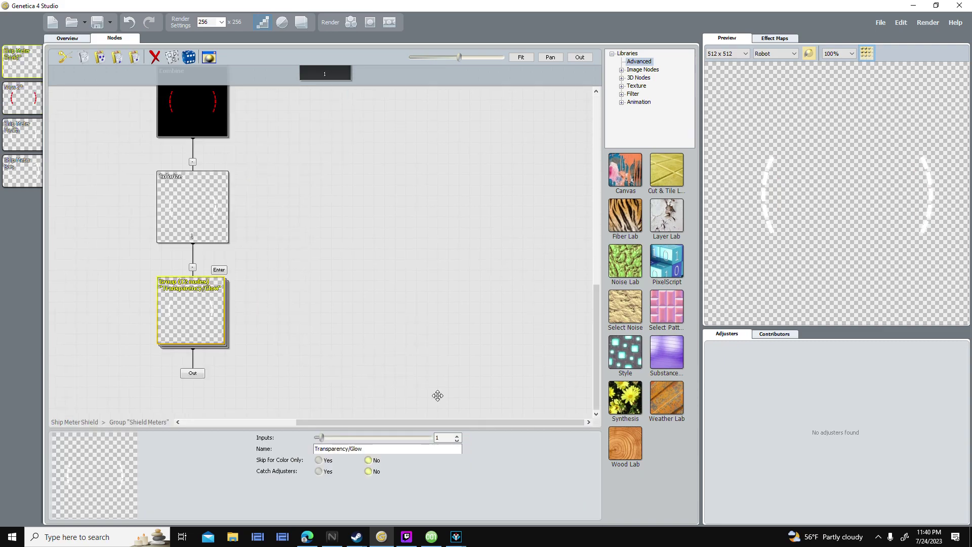
double_click(474, 257)
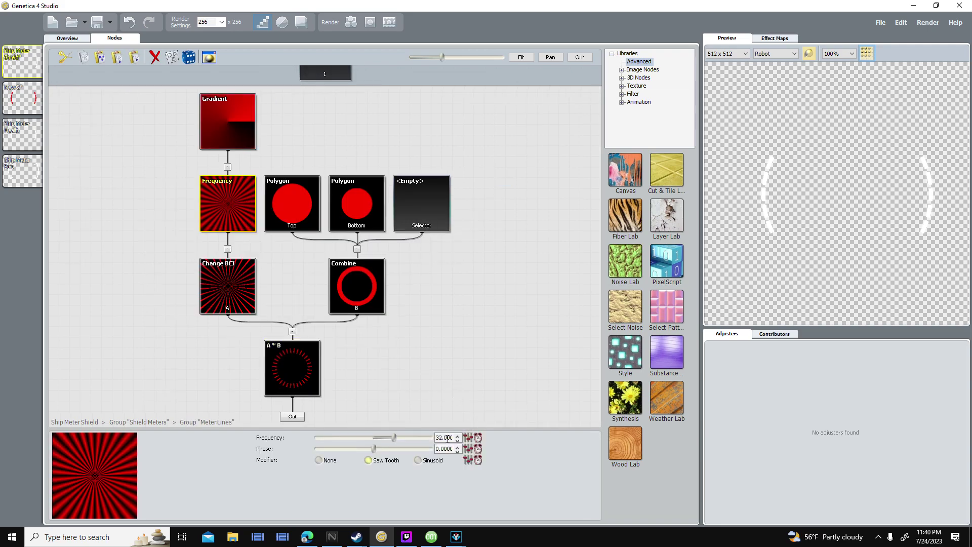
key(Right)
key(Right)
key(Return)
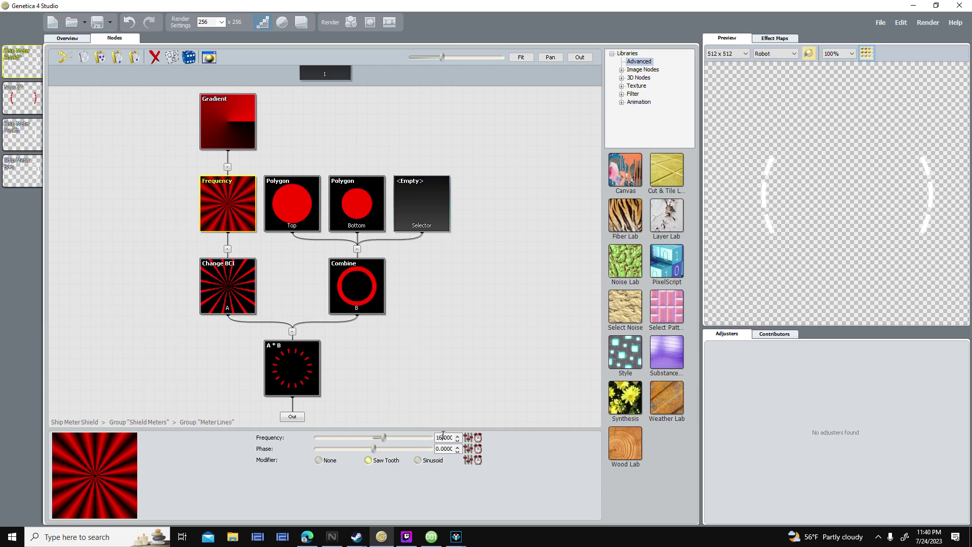
drag(443, 437, 436, 439)
text(8)
key(Return)
key(ctrl+z)
key(ctrl+z)
- Leave the Meter Lines group and return to the Shield Meters group
click(521, 243)
click(540, 338)
click(365, 71)
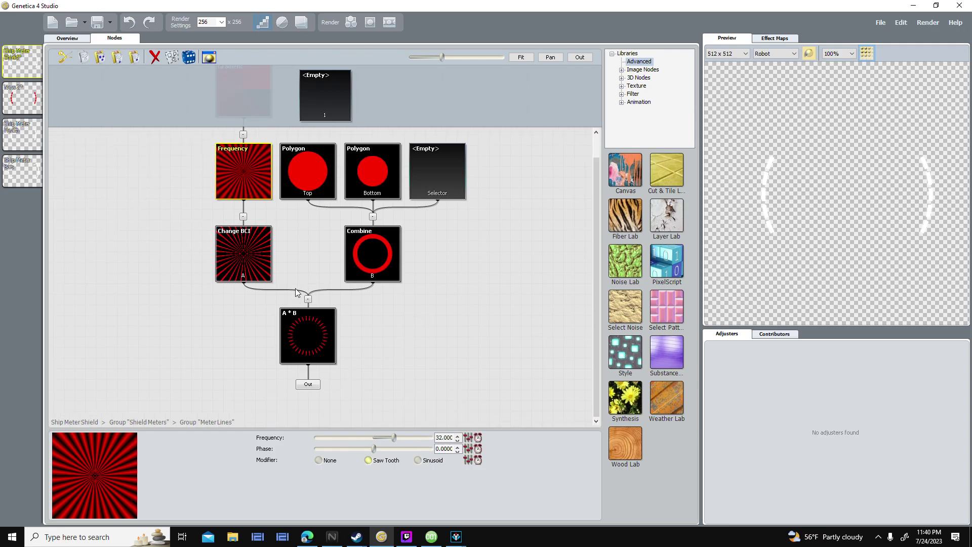
click(308, 388)
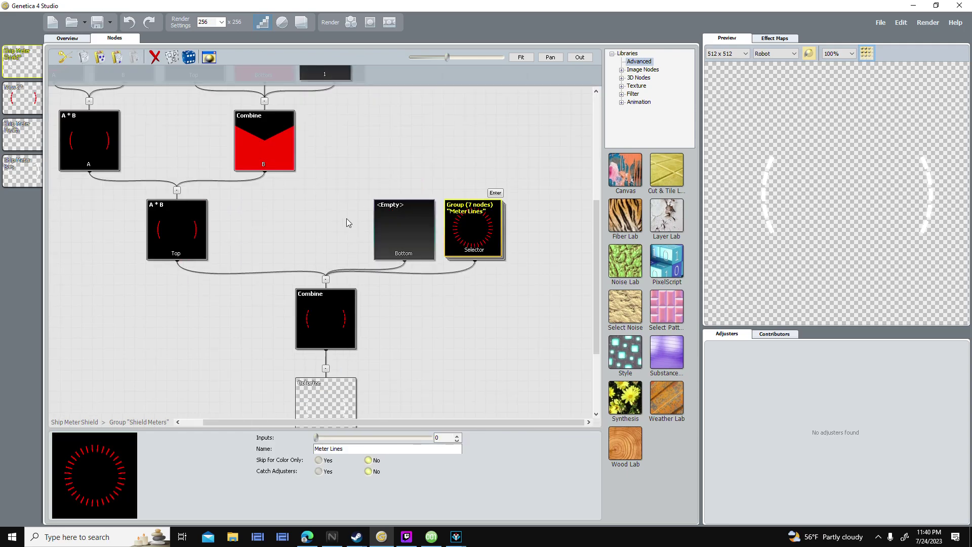
- In the Shield Meters group, try lowering the Brightness of the Change BCI node feeding input B to -28.3
drag(346, 218, 533, 218)
drag(123, 150, 324, 235)
drag(369, 155, 325, 245)
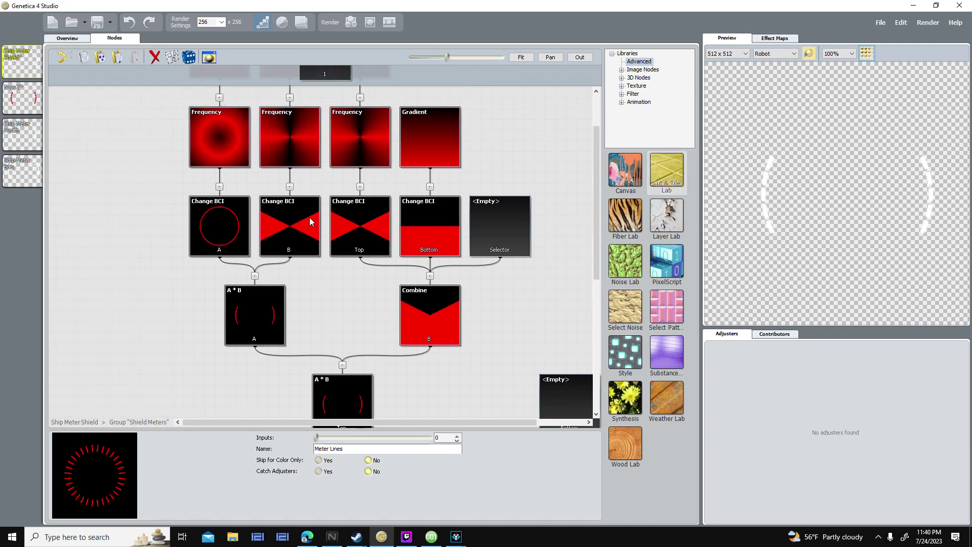
click(286, 128)
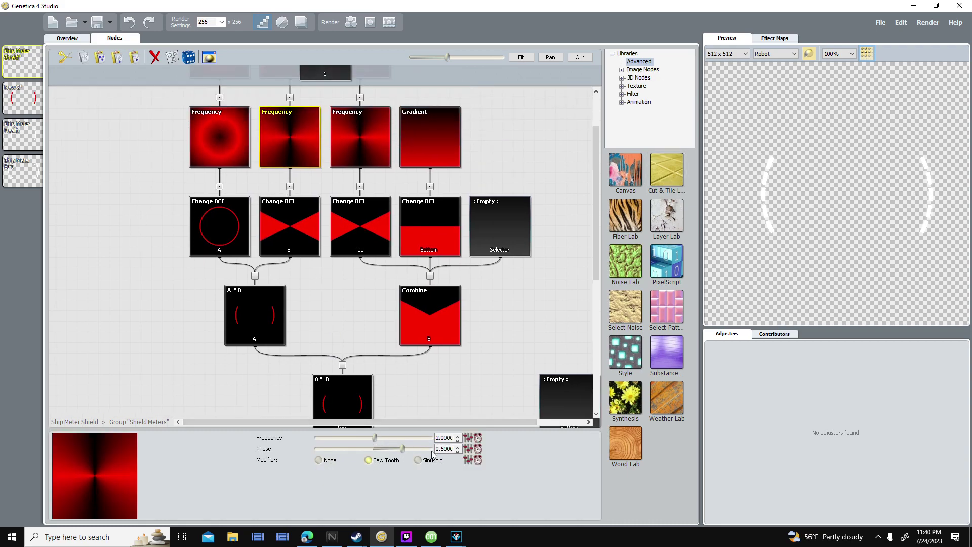
drag(531, 222, 528, 311)
click(306, 311)
click(458, 452)
click(457, 452)
click(458, 452)
click(458, 452)
click(458, 451)
click(458, 452)
click(458, 452)
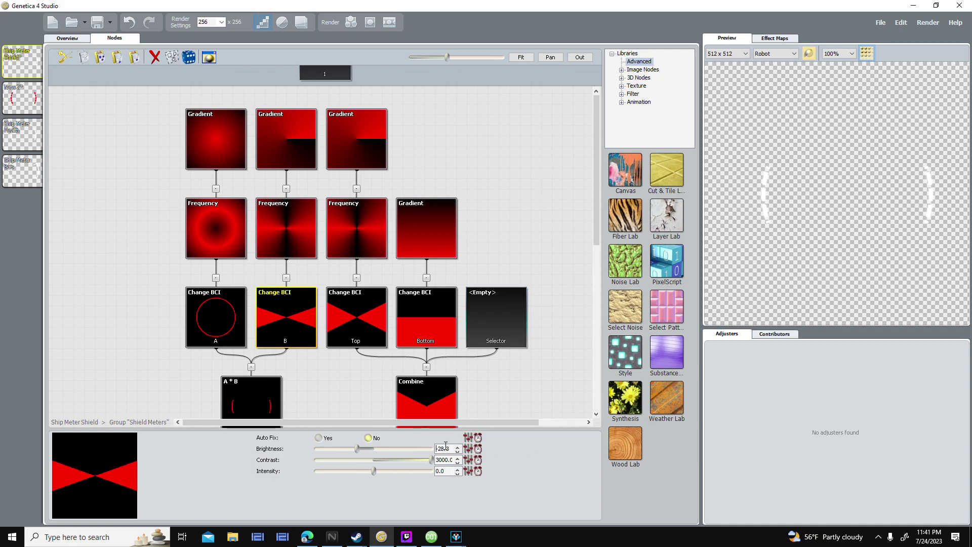
- Set the Brightness of the Change BCI node feeding input B to -20.3
click(443, 448)
key(BackSpace)
text(0)
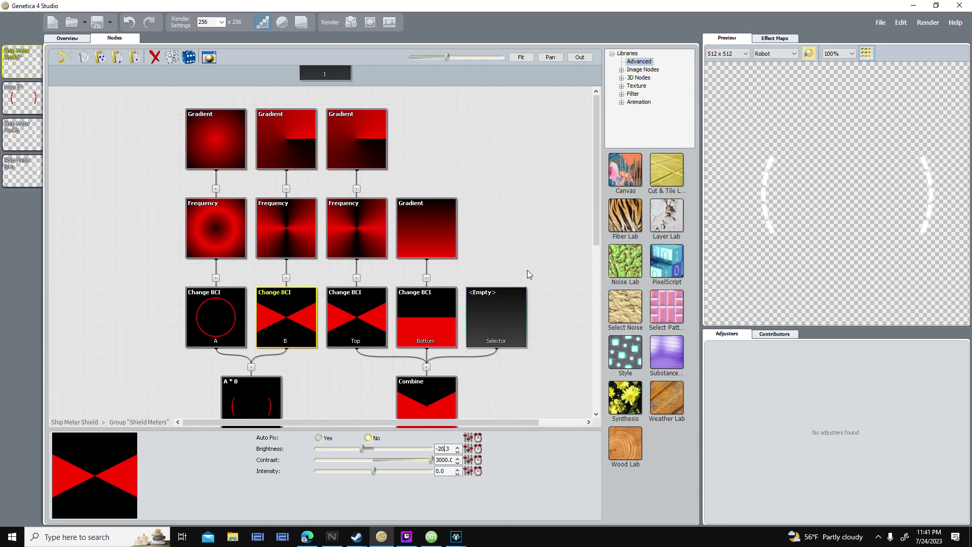
- Review the Shield Meters nodes, switch to the Alpha Delta game window to check the ship's meters, and return to Genetica
scroll(519, 202, up, 1)
scroll(516, 202, down, 2)
scroll(515, 200, up, 1)
scroll(515, 200, down, 5)
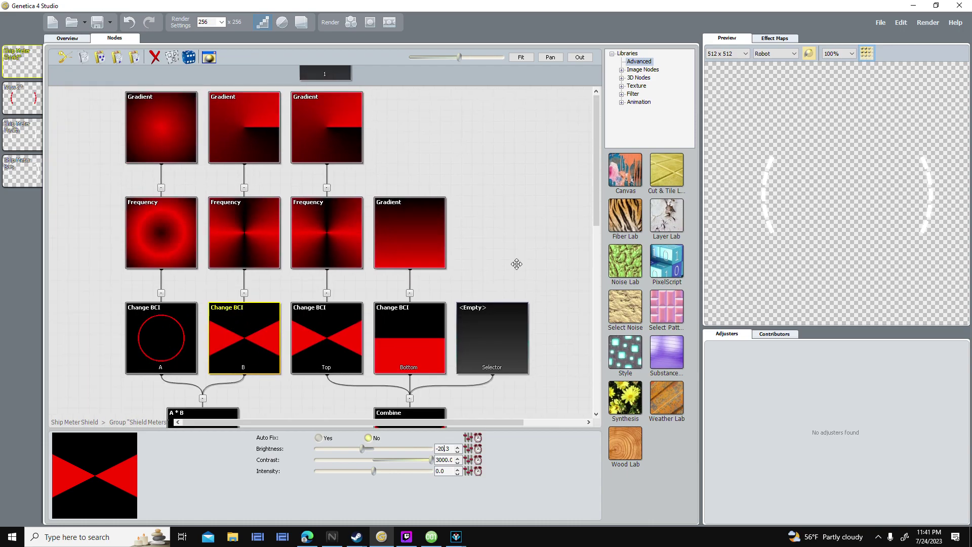
drag(449, 238, 345, 224)
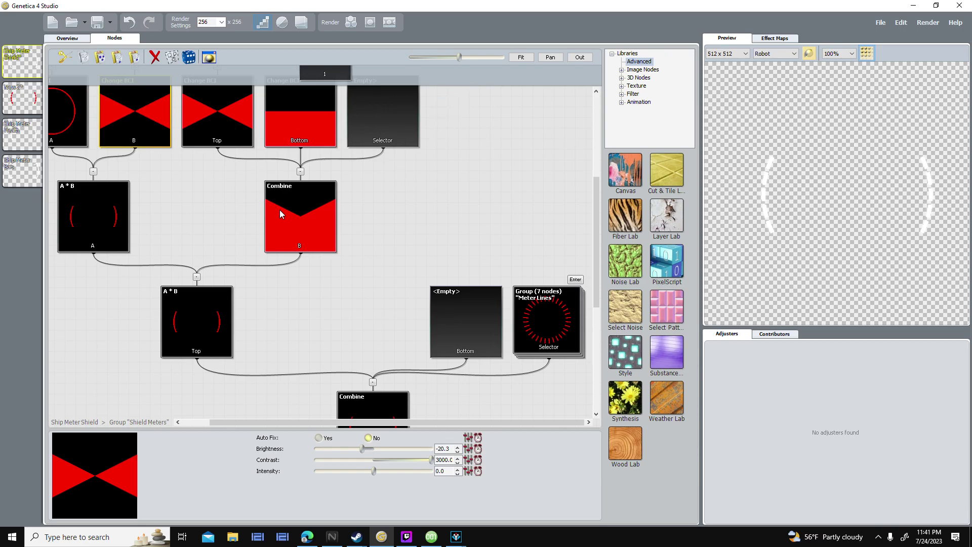
click(457, 537)
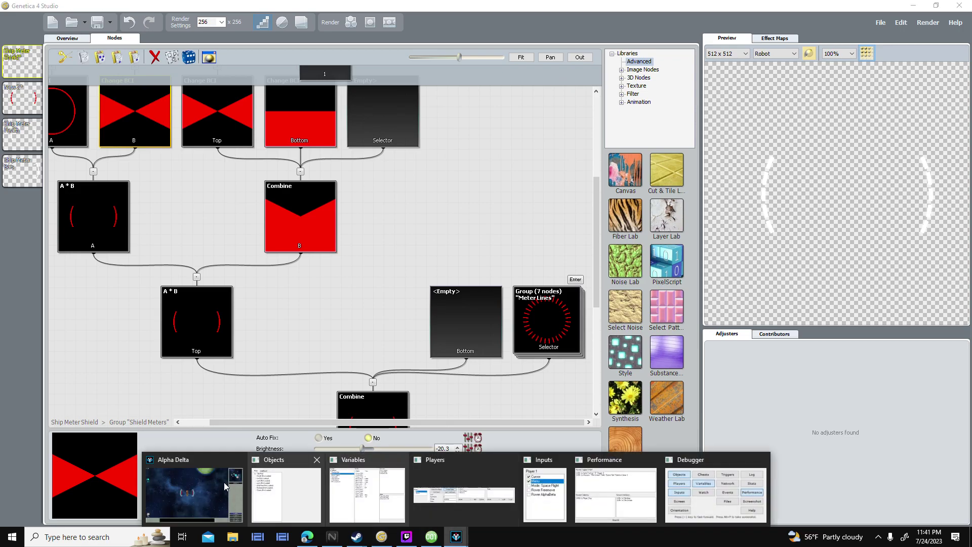
click(190, 494)
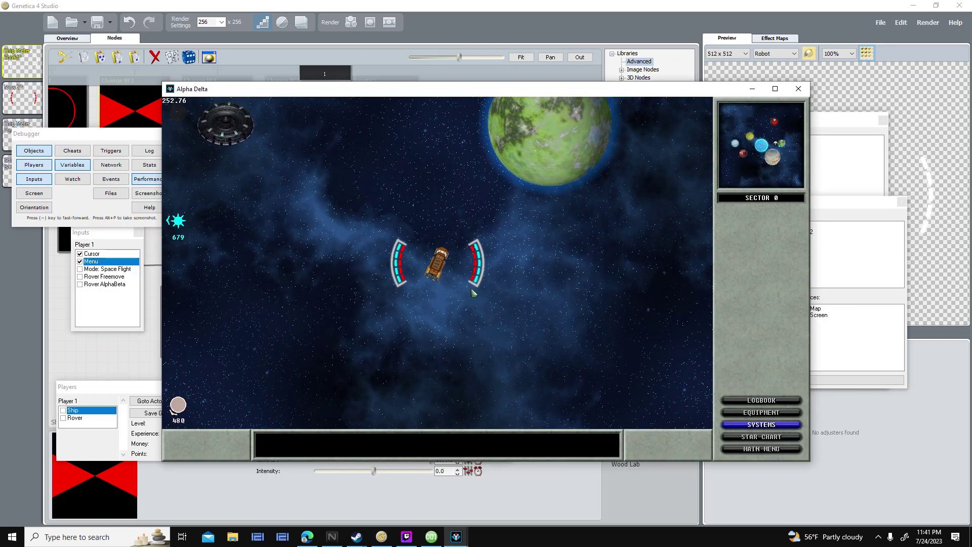
click(140, 358)
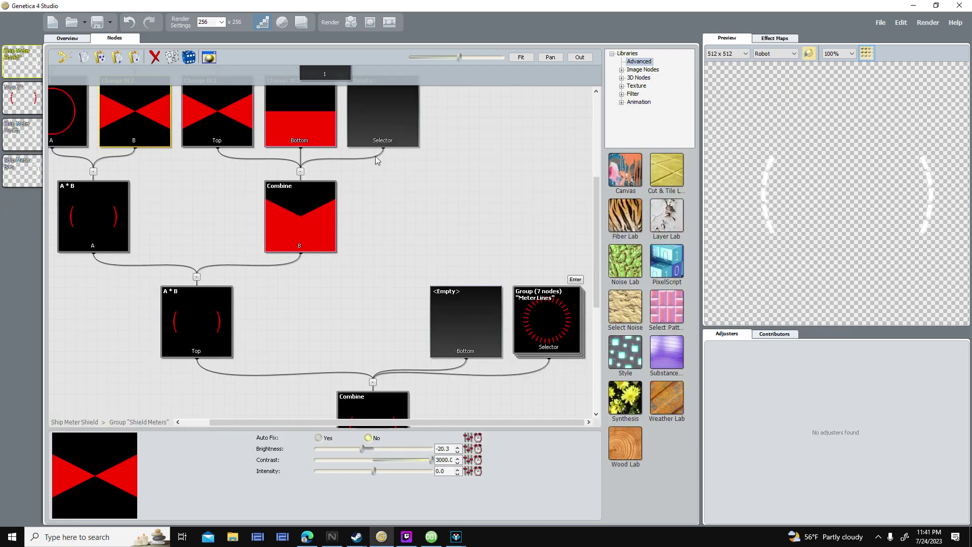
- Compare the Shield Meters nodes with New 2's node graph and preview, and examine New 2's conical Gradient node
scroll(495, 310, up, 10)
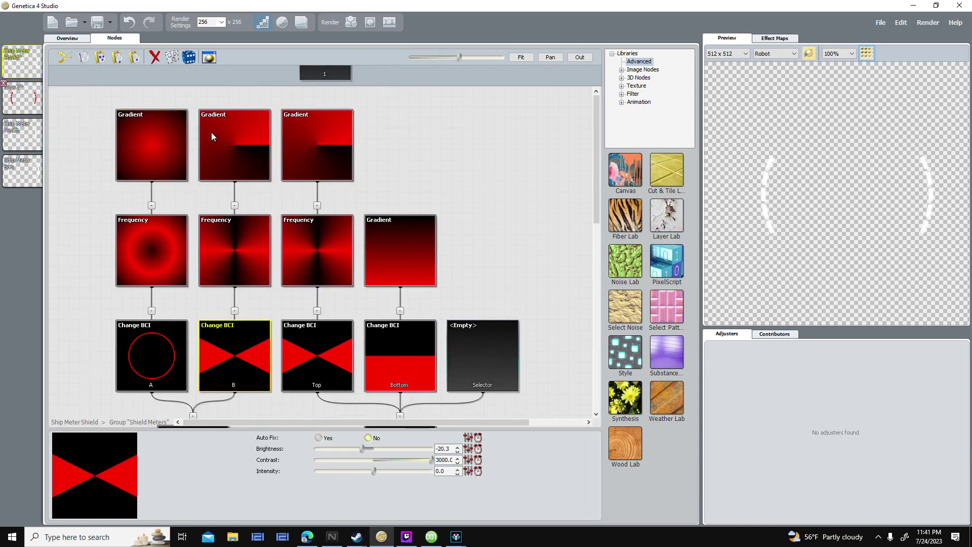
scroll(408, 157, down, 5)
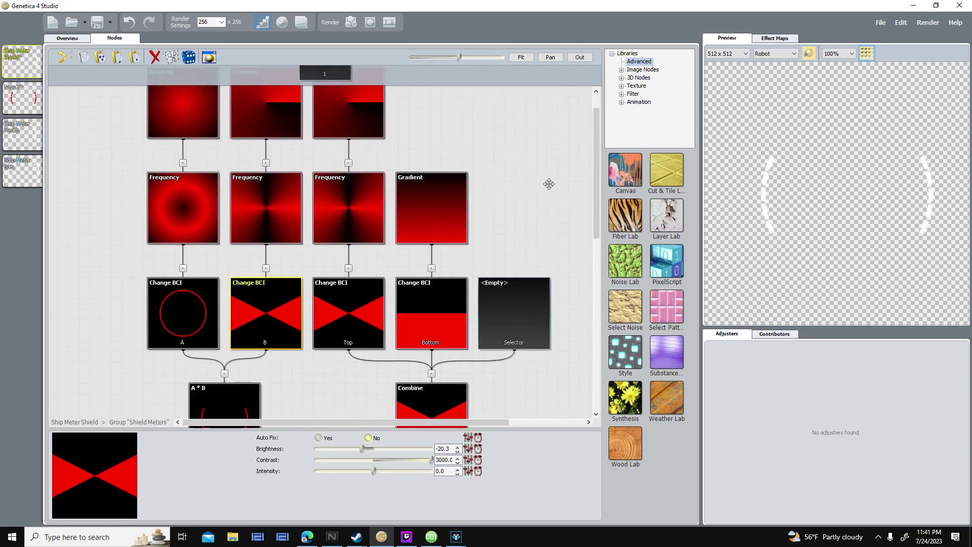
scroll(548, 167, down, 8)
scroll(506, 243, up, 15)
mouse_move(512, 279)
mouse_down()
mouse_move(510, 202)
mouse_move(512, 267)
mouse_up()
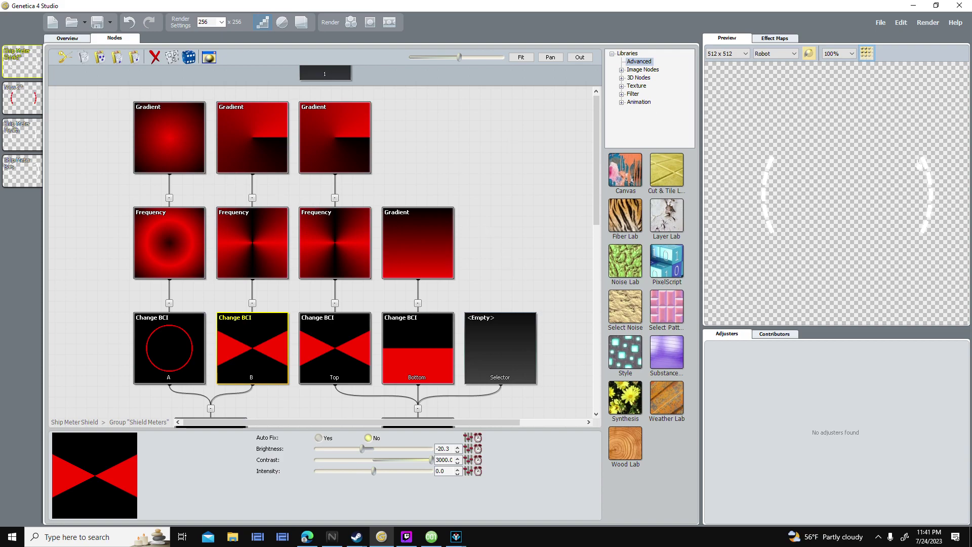
click(32, 110)
drag(429, 235, 398, 198)
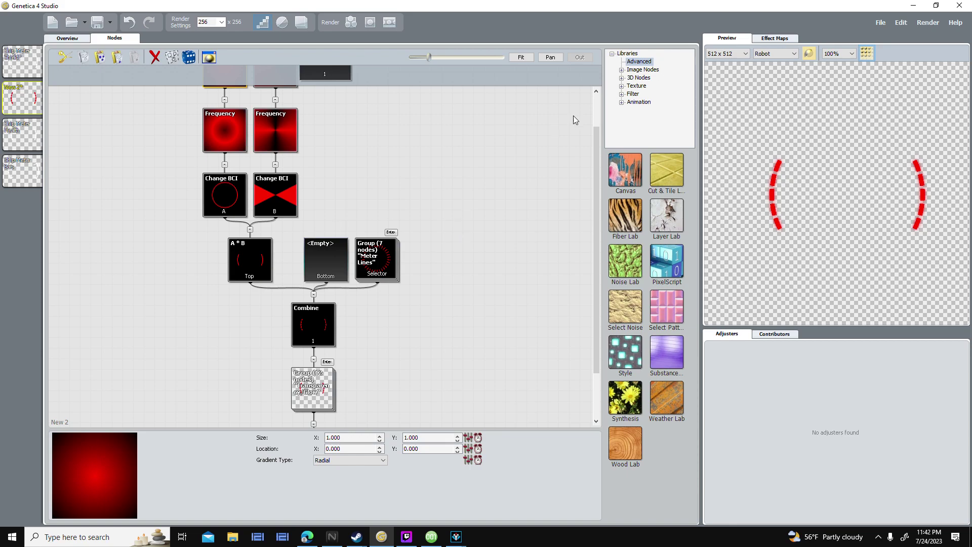
scroll(841, 187, up, 2)
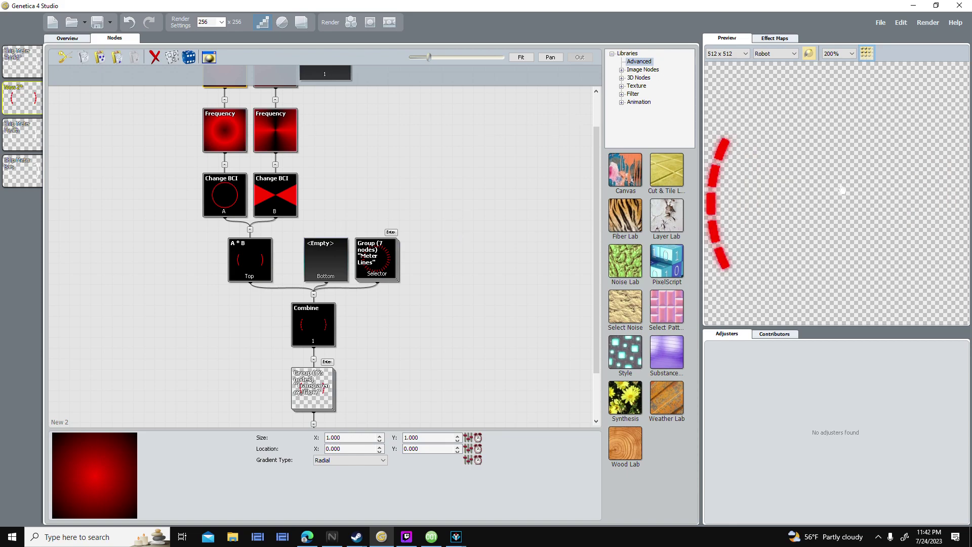
scroll(841, 181, down, 2)
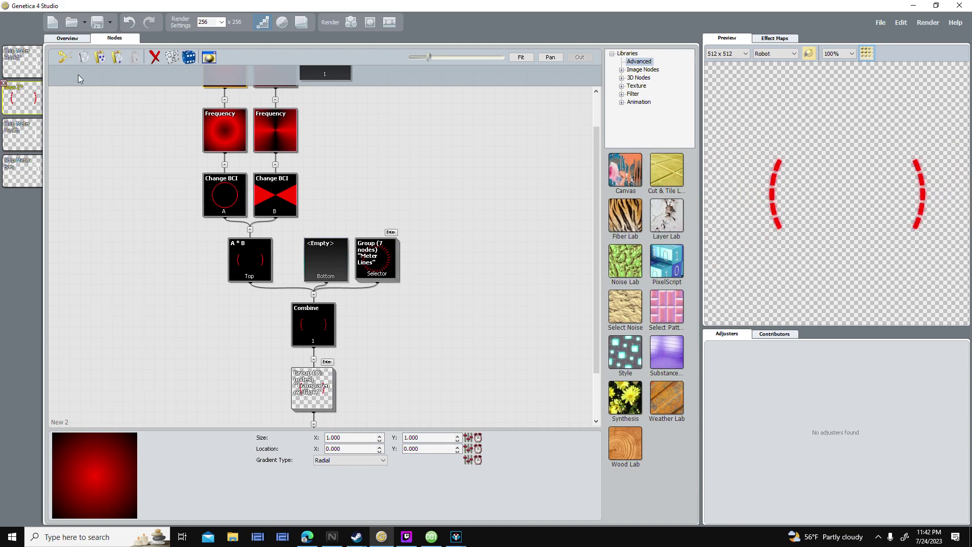
drag(410, 173, 316, 155)
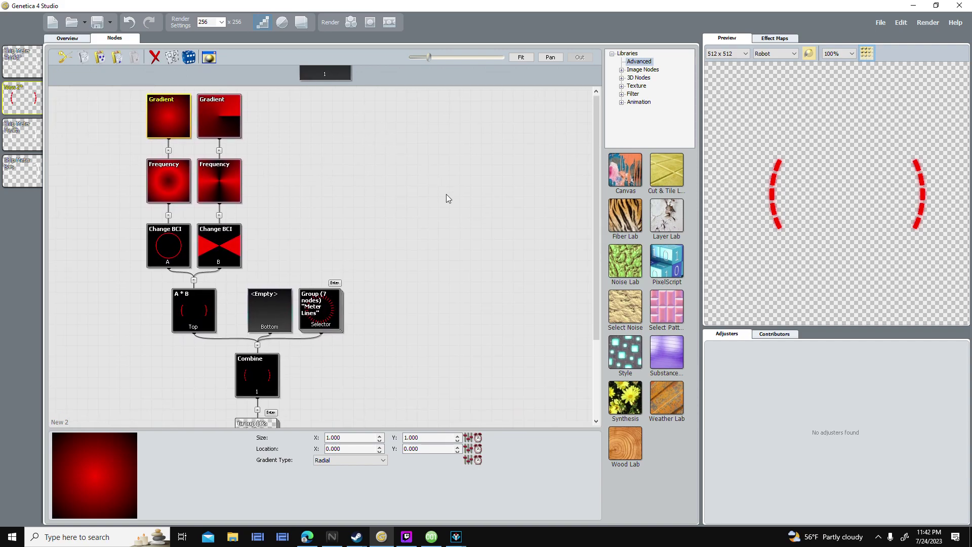
drag(380, 352, 455, 245)
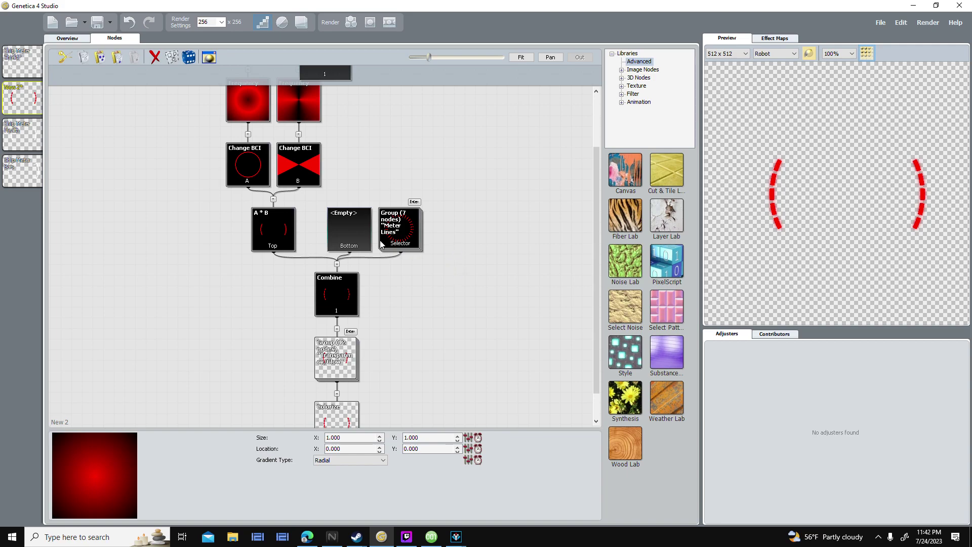
scroll(446, 228, up, 3)
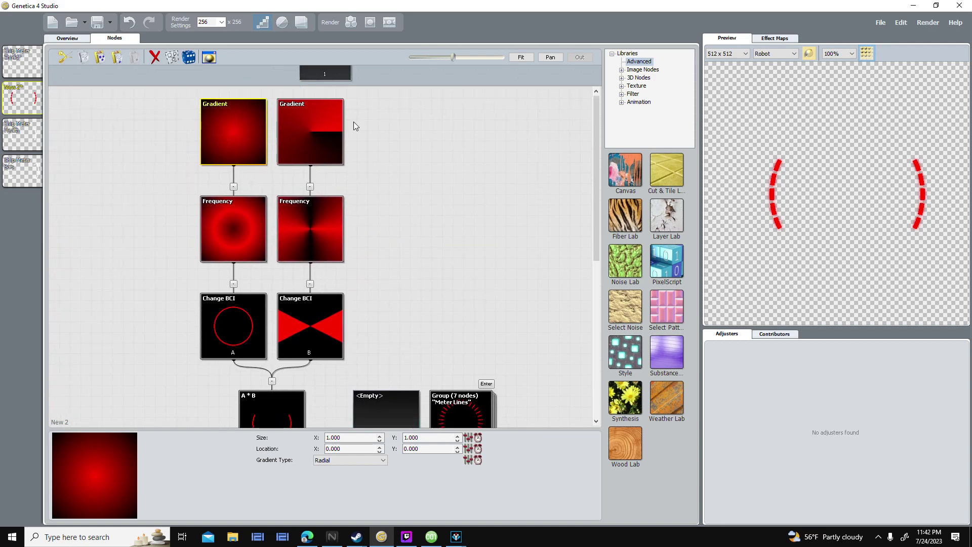
double_click(315, 170)
key(Escape)
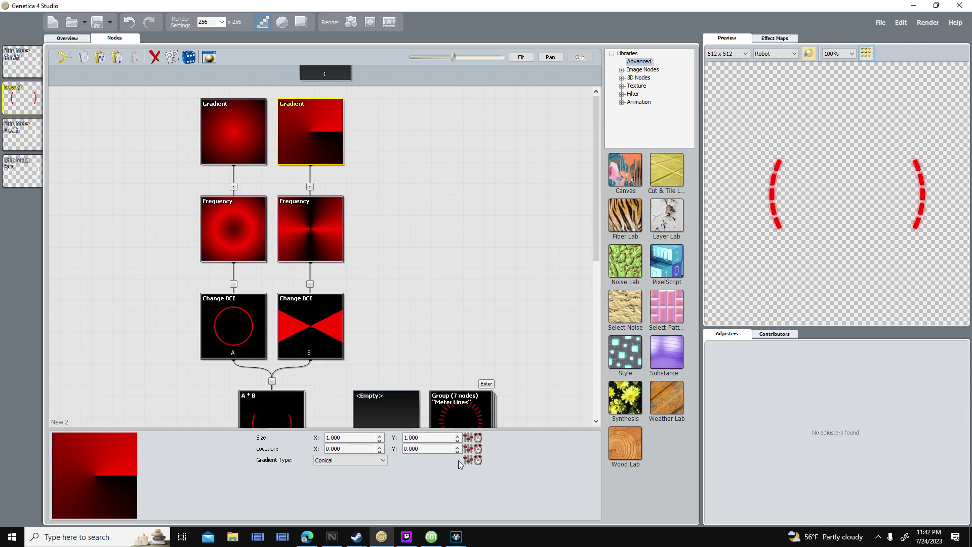
- Switch to the browser showing the Screaming Brain Studios website and look through its Downloads page
mouse_move(308, 538)
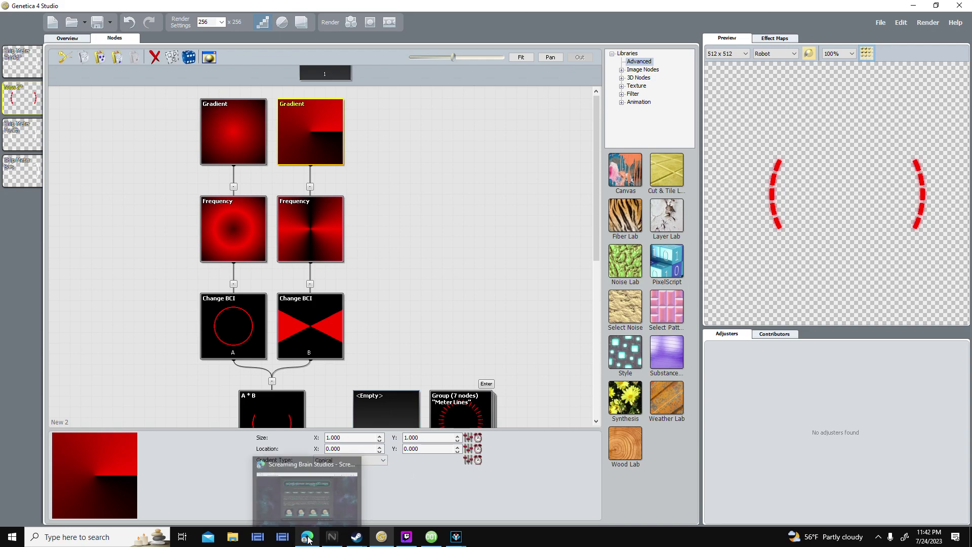
click(308, 538)
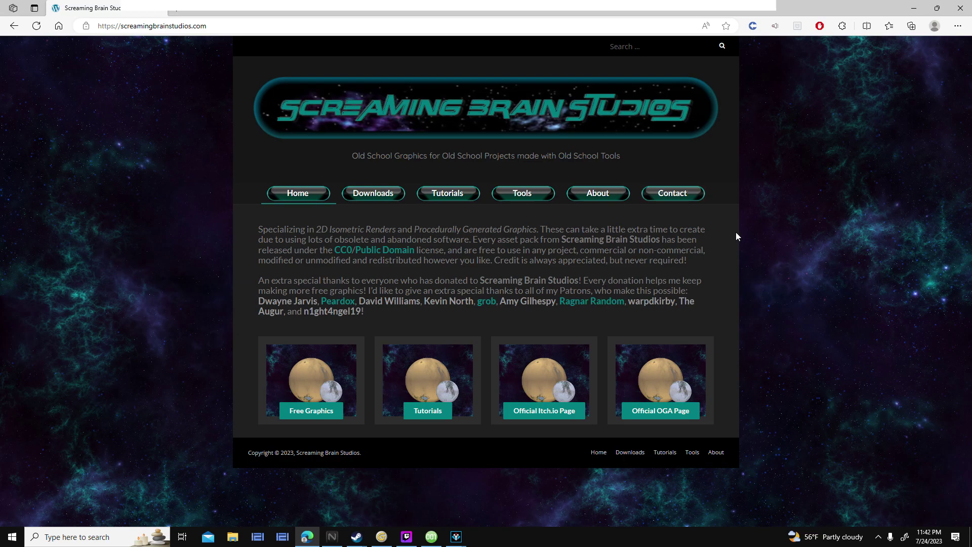
click(373, 193)
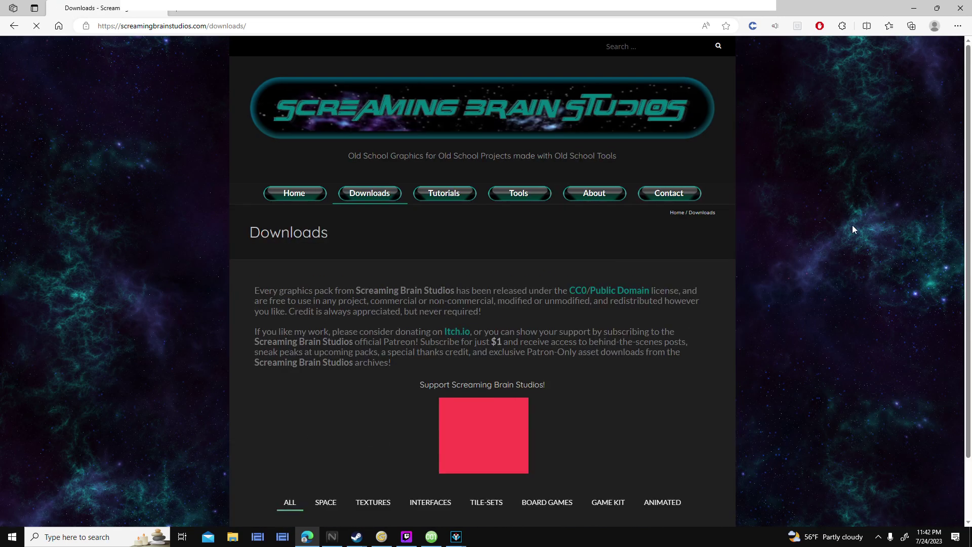
scroll(852, 226, down, 5)
scroll(850, 229, down, 3)
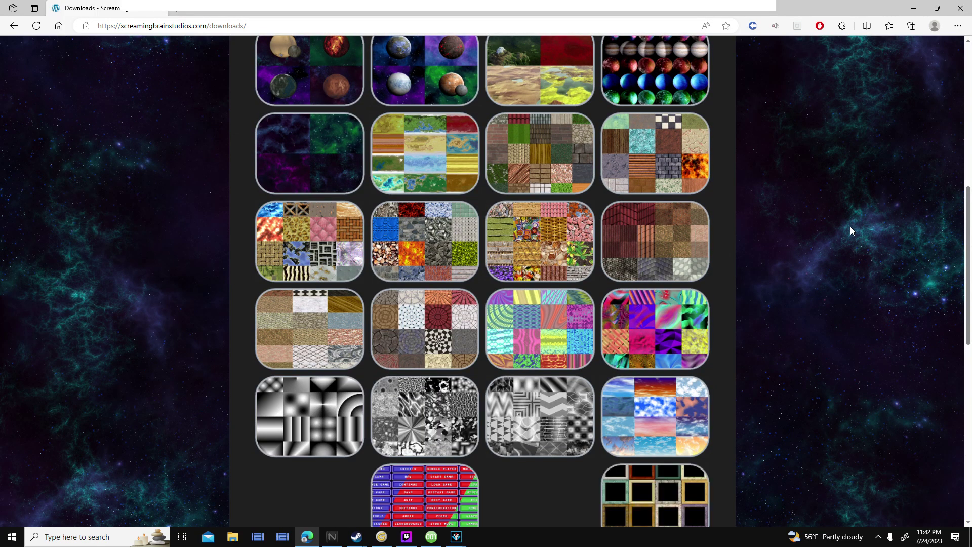
scroll(853, 232, up, 7)
scroll(439, 235, up, 2)
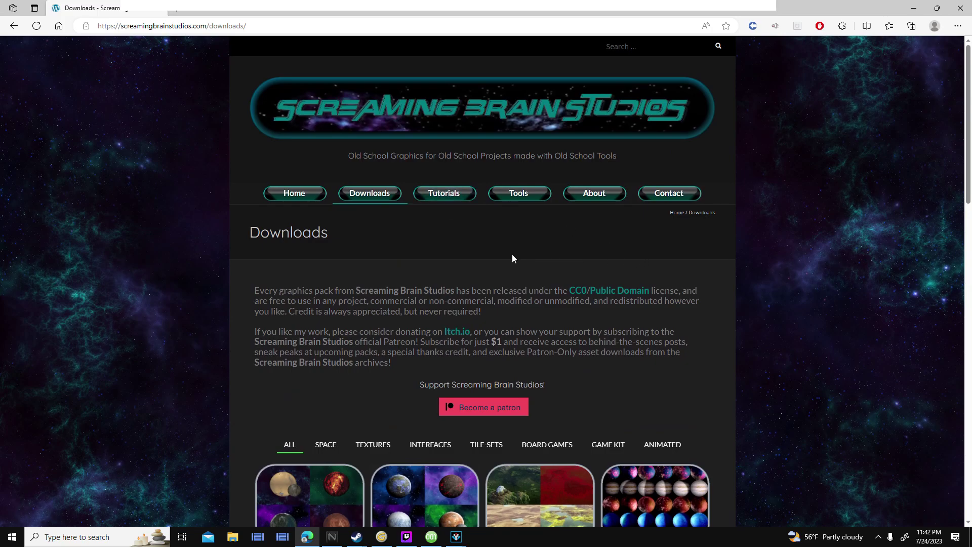
- Open the website's Tutorials page and look through the listed tutorials
click(439, 198)
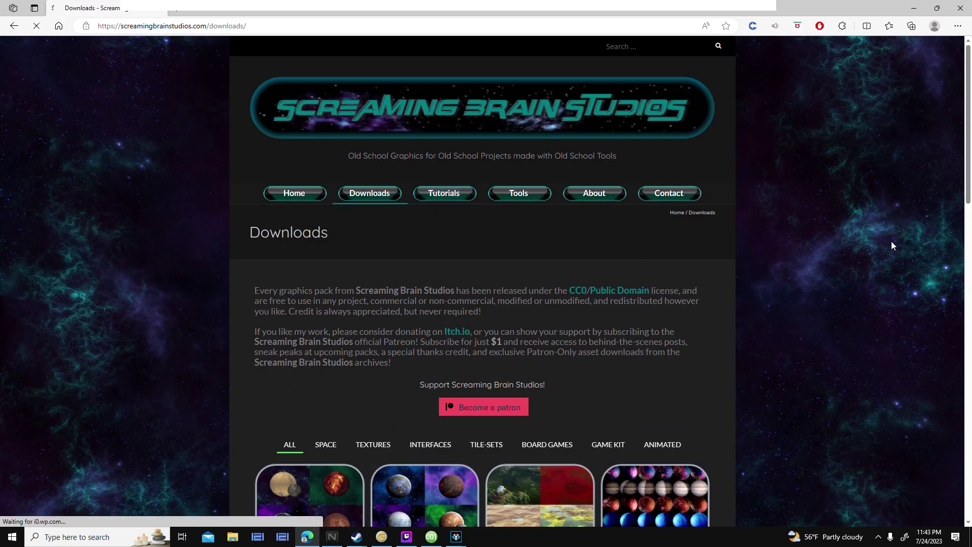
scroll(896, 263, down, 7)
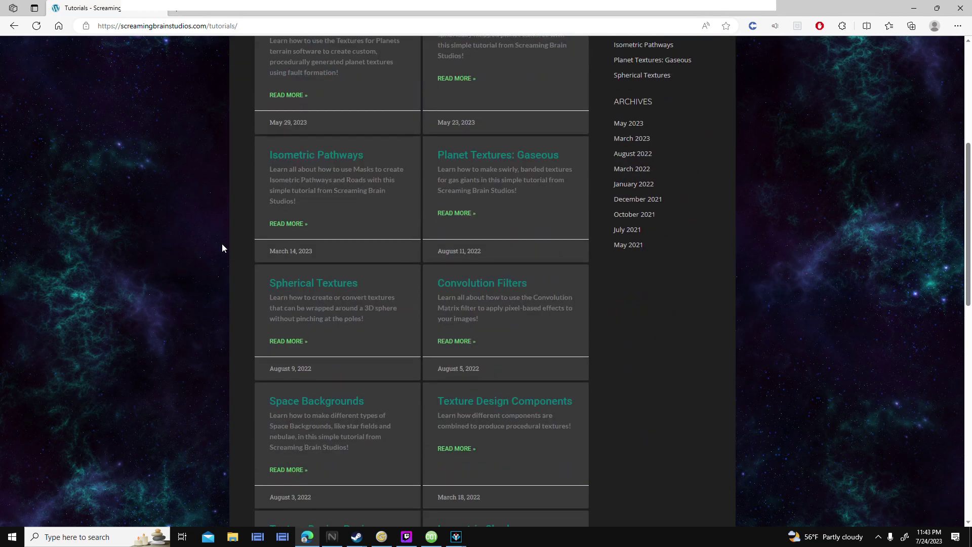
scroll(221, 248, down, 1)
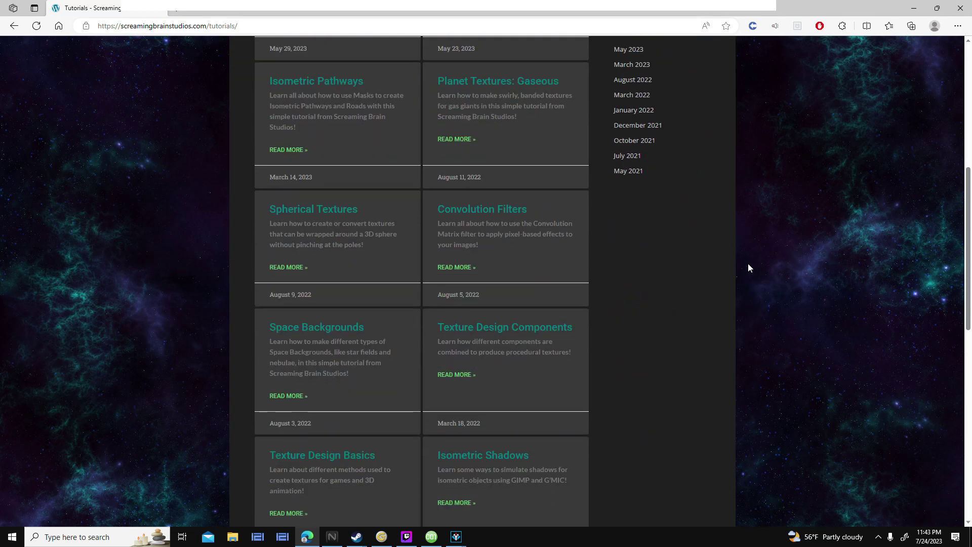
scroll(749, 263, down, 4)
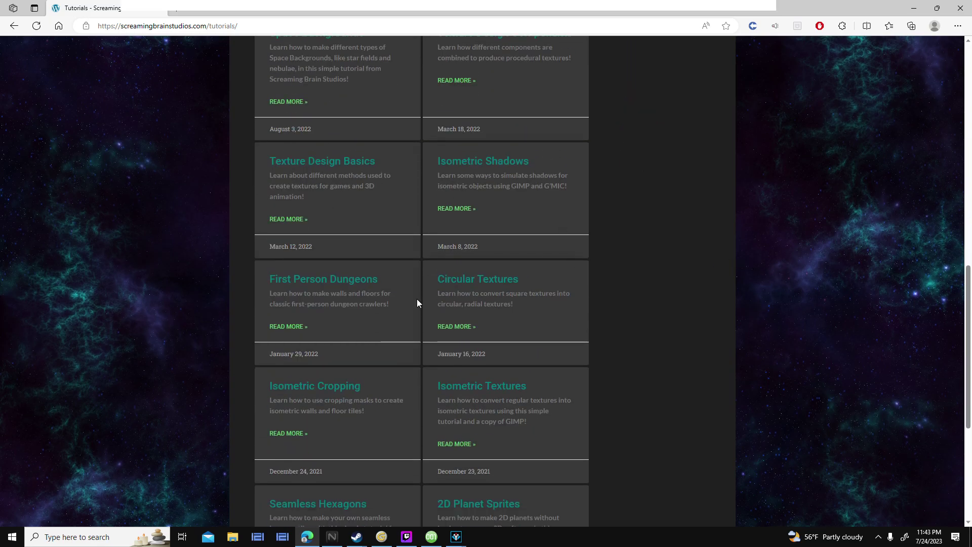
scroll(505, 318, down, 1)
scroll(563, 226, down, 1)
scroll(562, 307, down, 1)
scroll(358, 283, up, 10)
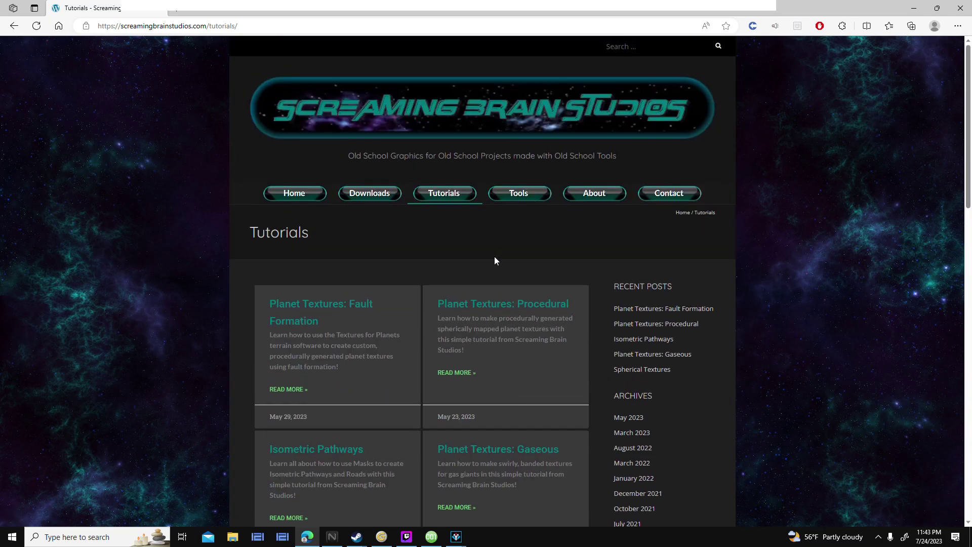
- Open the website's Tools page and look through its graphics, noise, texture and terrain tool listings
click(503, 199)
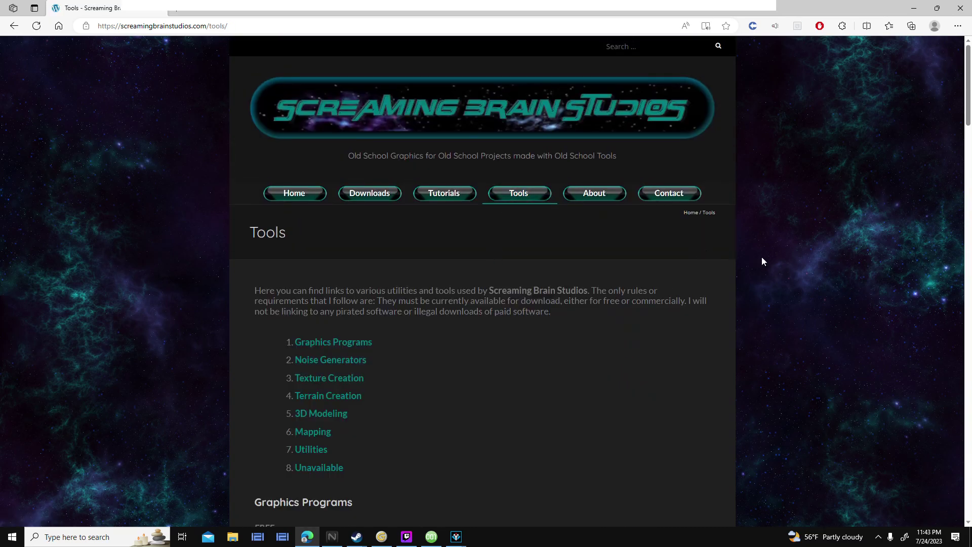
scroll(777, 257, down, 8)
scroll(593, 217, up, 9)
scroll(592, 218, down, 16)
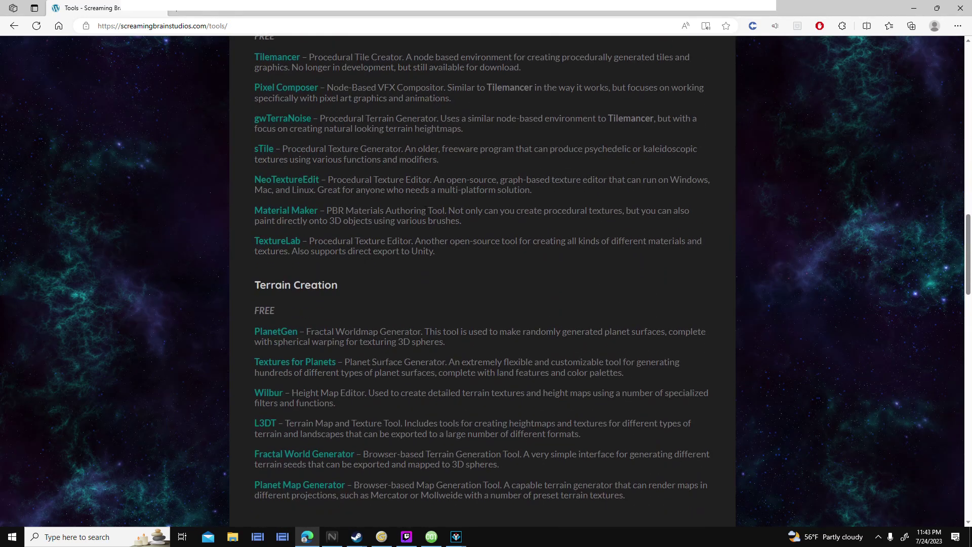
scroll(474, 302, down, 5)
scroll(500, 279, up, 20)
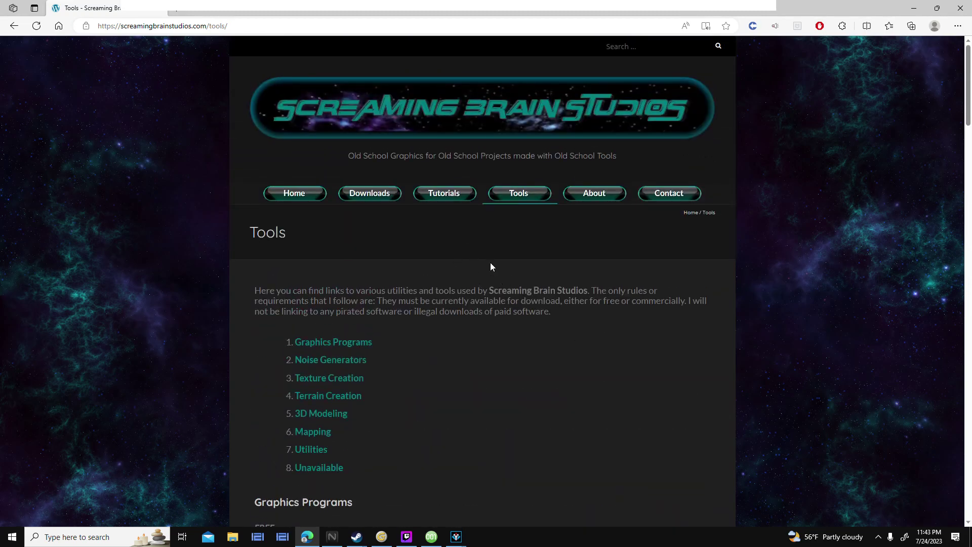
scroll(594, 318, down, 8)
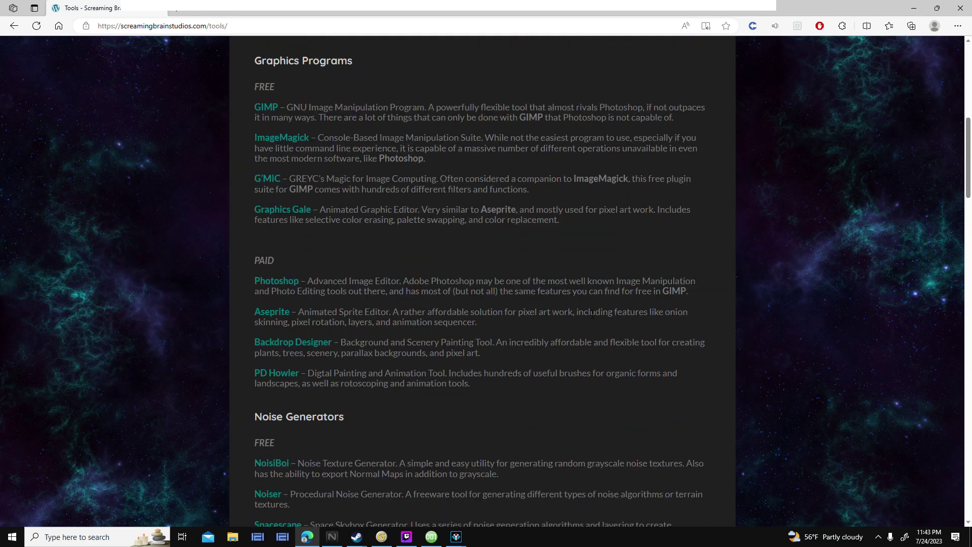
scroll(579, 313, down, 3)
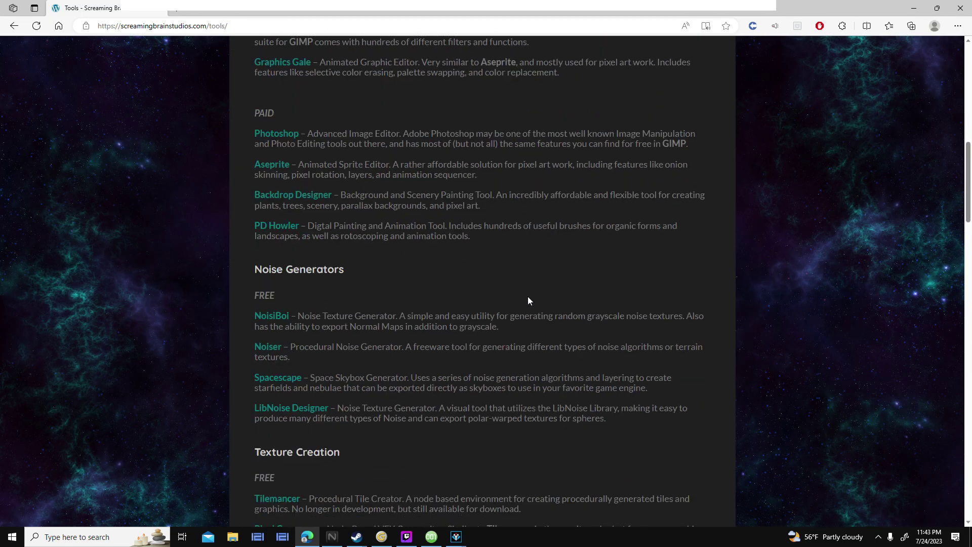
scroll(536, 324, down, 4)
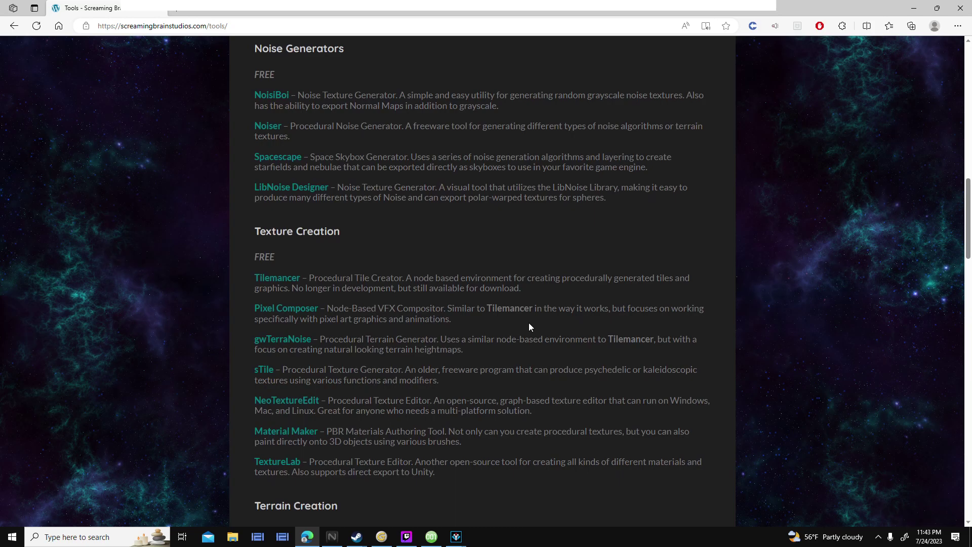
- Look through the Texture Creation and Terrain Creation listings on the Tools page, and switch back to Genetica
scroll(529, 325, down, 6)
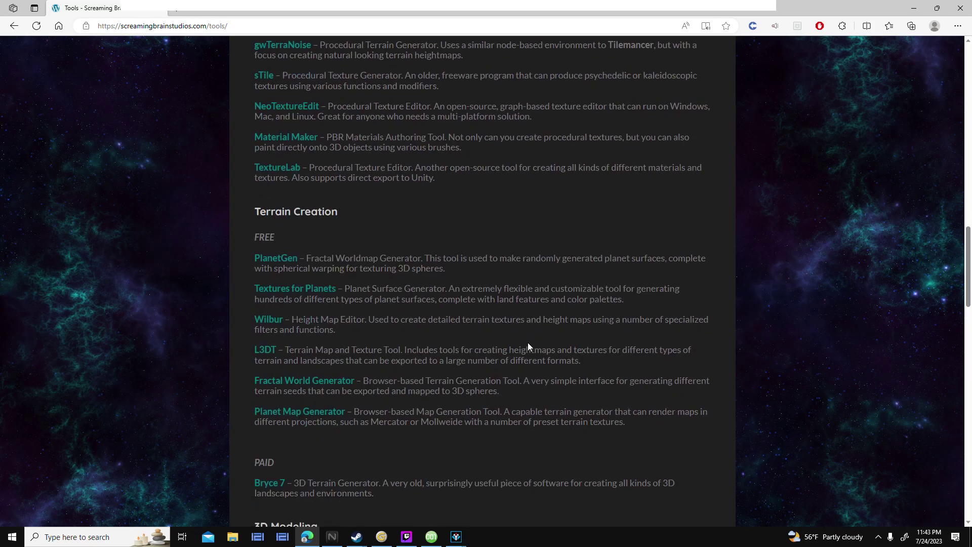
scroll(528, 347, up, 3)
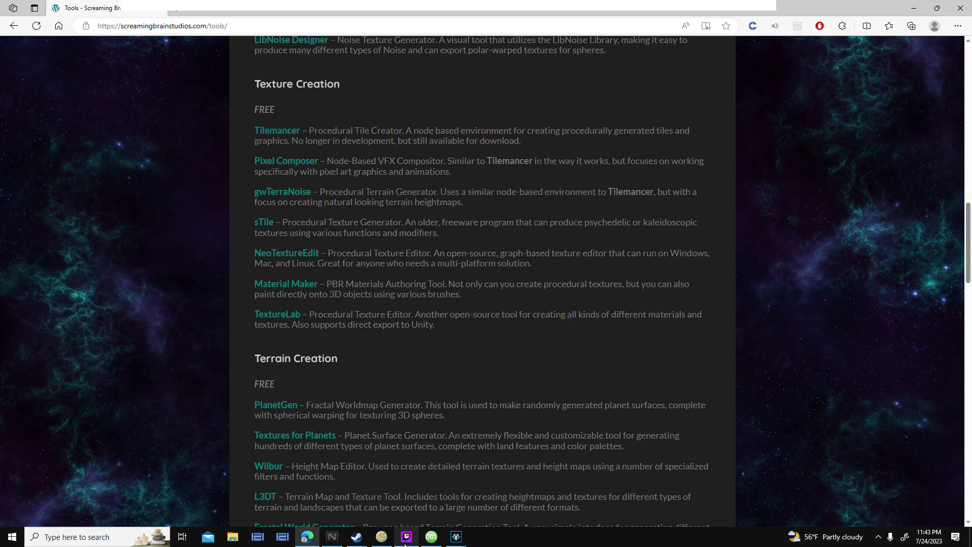
click(381, 537)
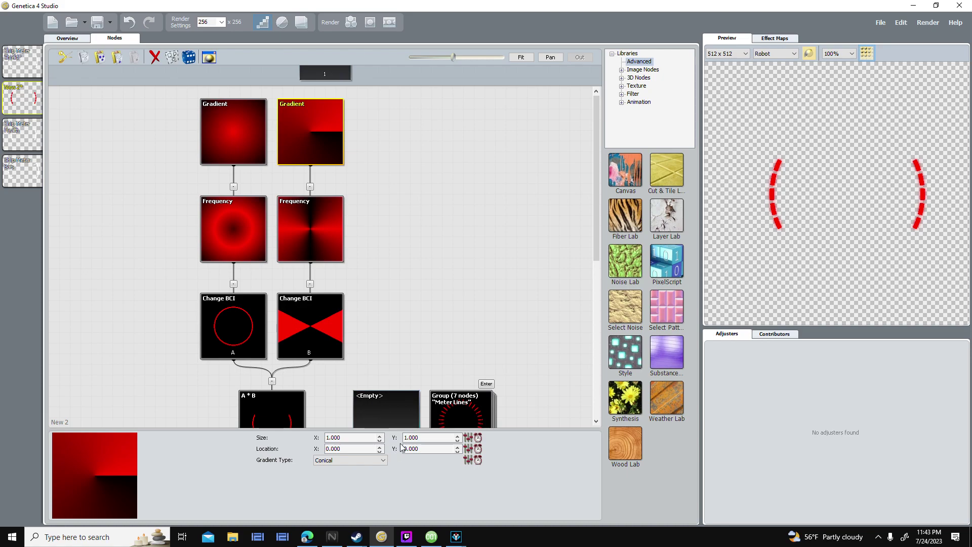
- Bring up the Twitch Studio window over Genetica, and briefly show the website's browser window before minimizing it
click(406, 536)
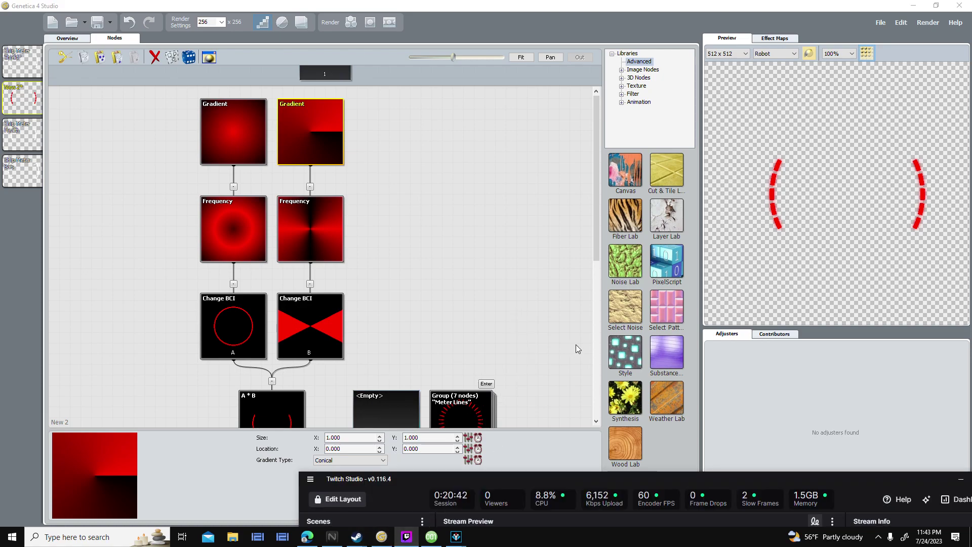
click(307, 537)
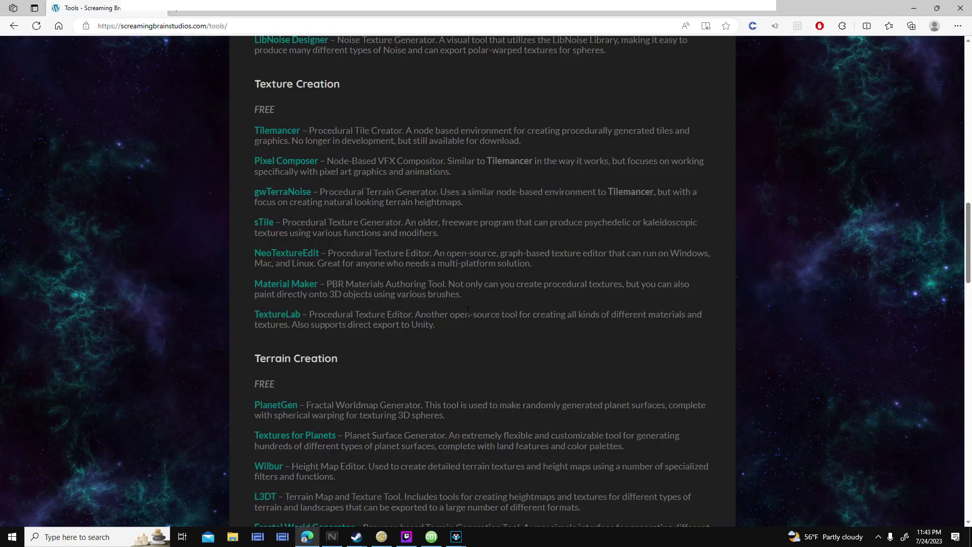
click(310, 539)
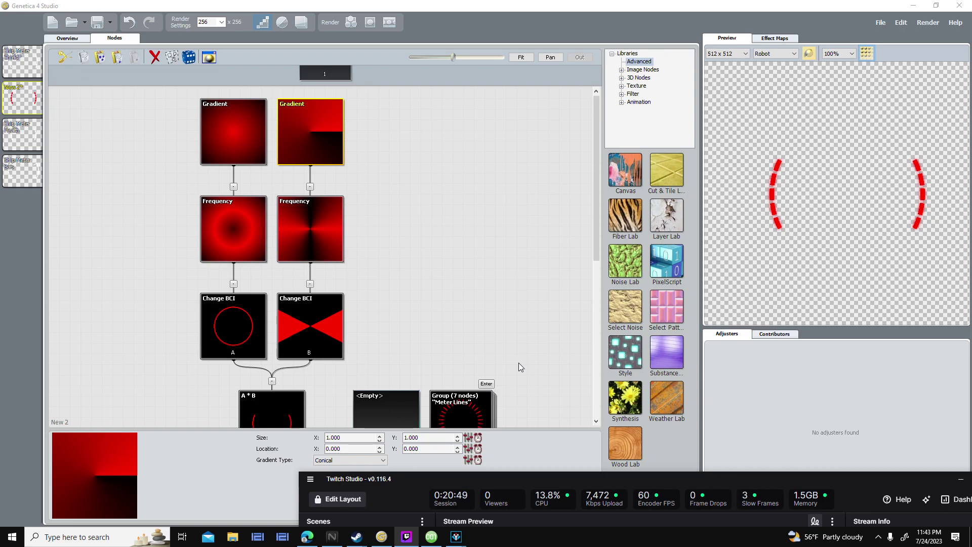